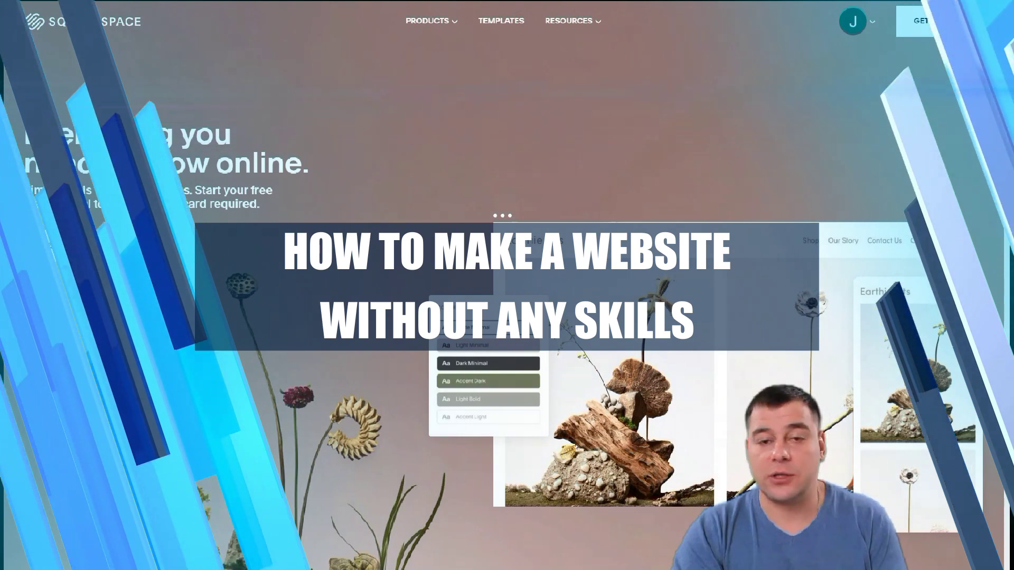
Preview the Events & Wedding, Portfolio, Online Store, Personal & CV and Creative Services template categories.
scroll(155, 399, down, 5)
scroll(155, 398, down, 10)
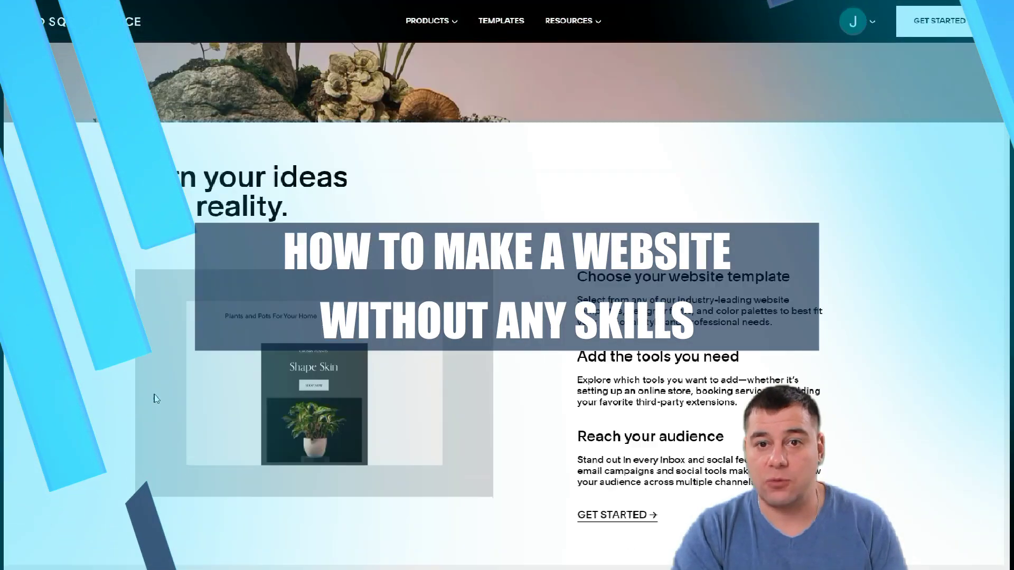
scroll(155, 399, down, 4)
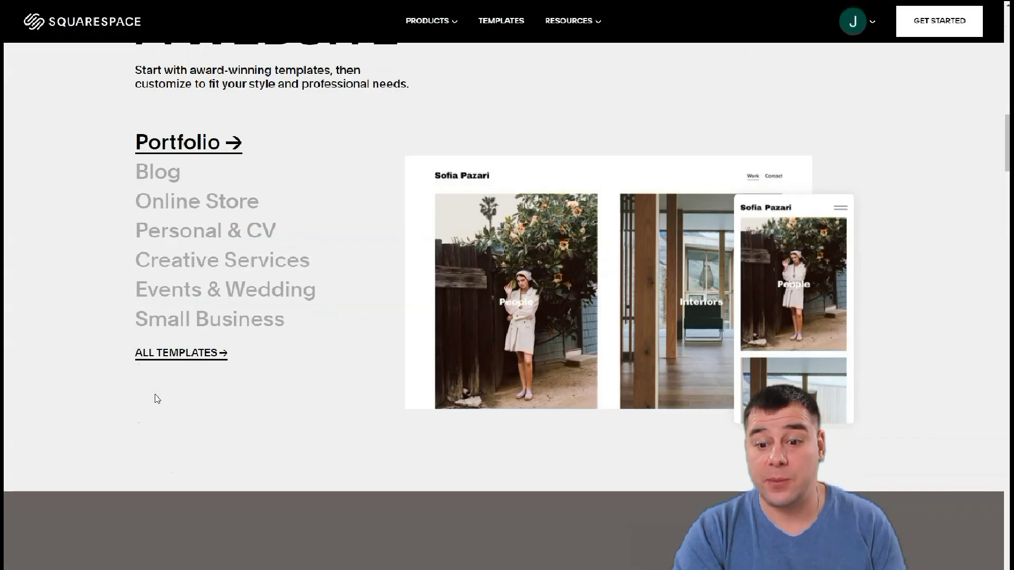
scroll(180, 381, up, 2)
click(215, 376)
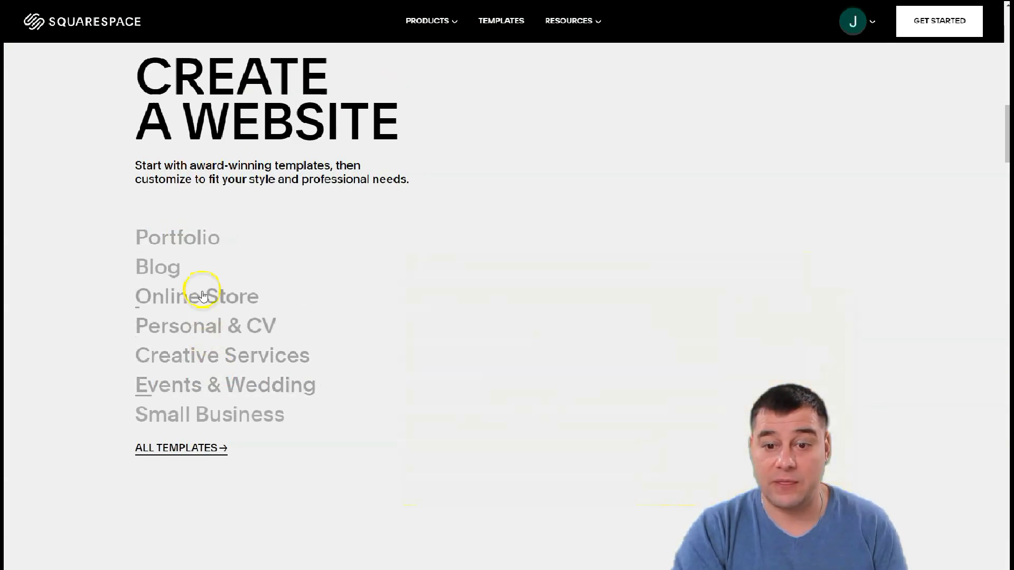
click(199, 239)
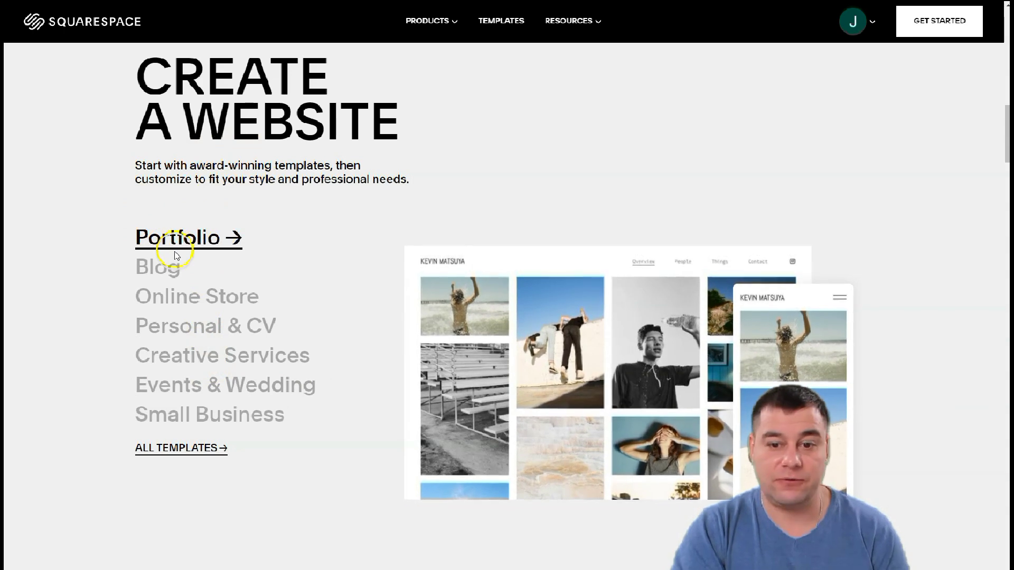
click(164, 298)
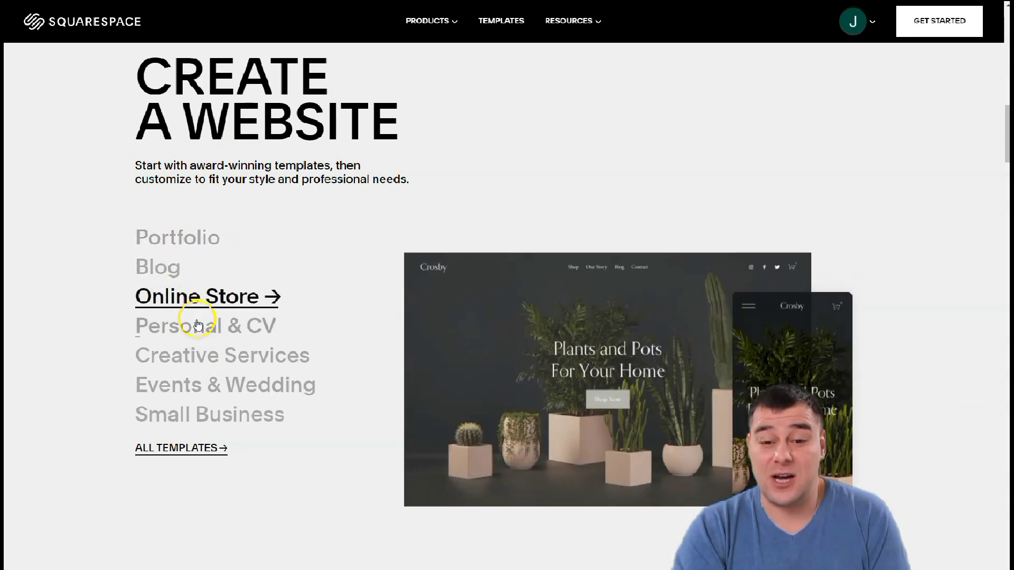
click(193, 328)
click(207, 370)
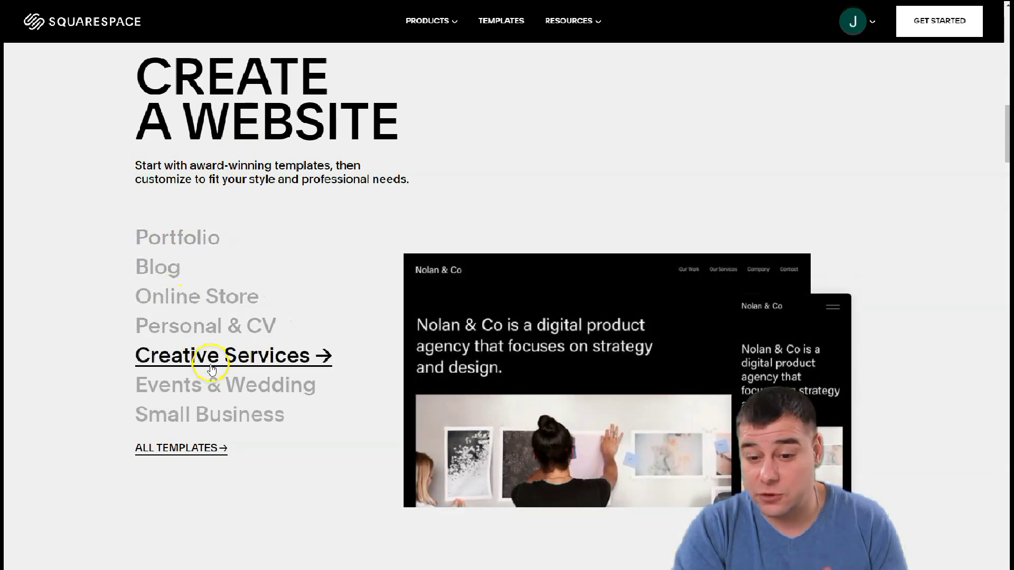
click(213, 388)
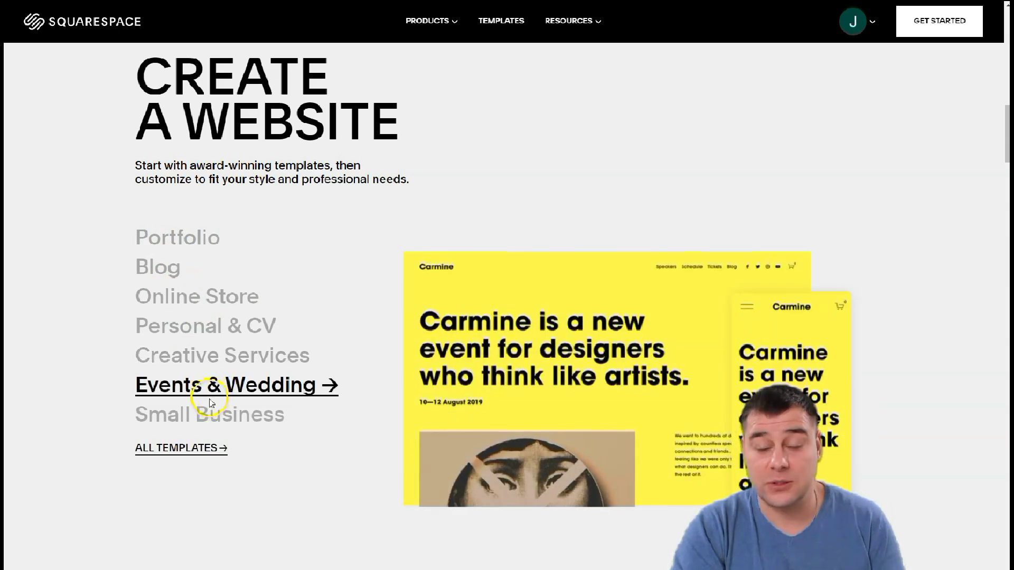
Scroll through the dashboard to review existing sites such as True fit and Dream travel.
scroll(210, 404, down, 10)
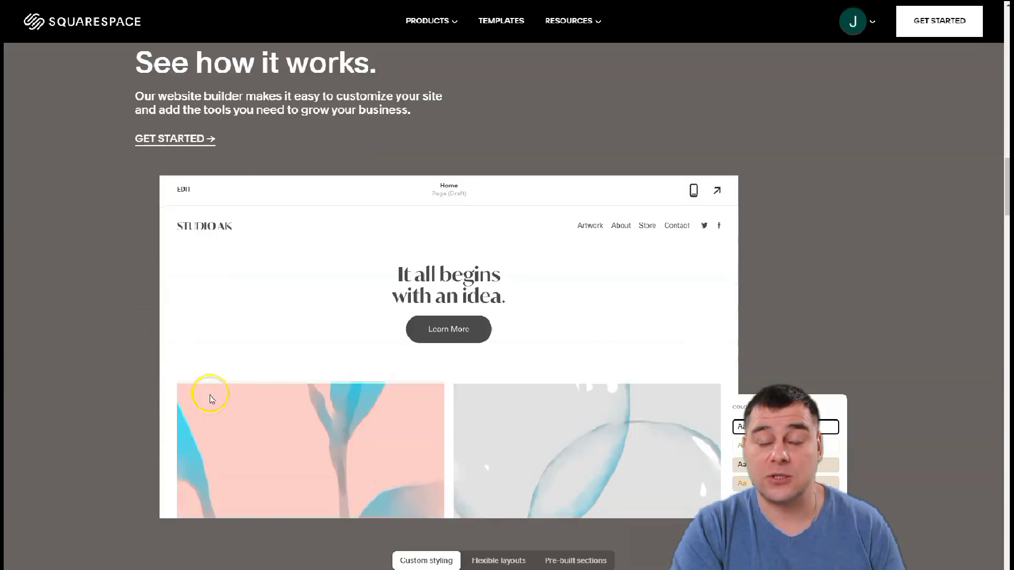
scroll(210, 399, down, 15)
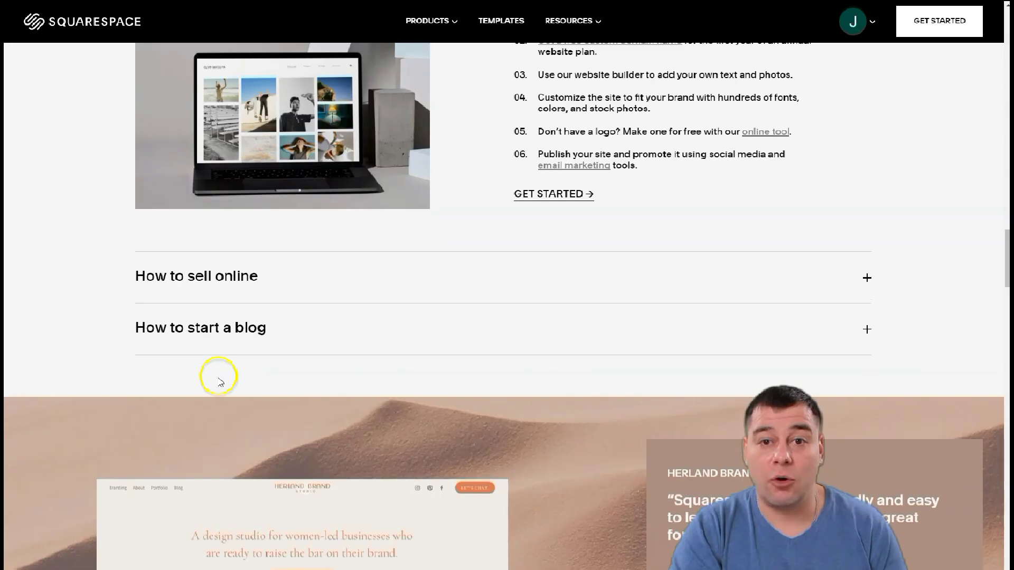
scroll(221, 377, down, 15)
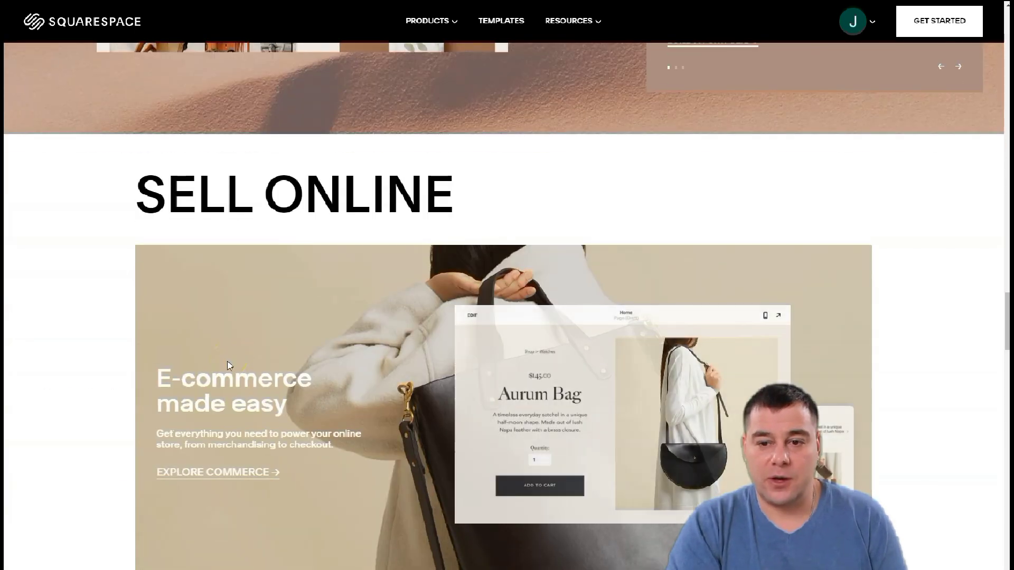
scroll(230, 365, down, 12)
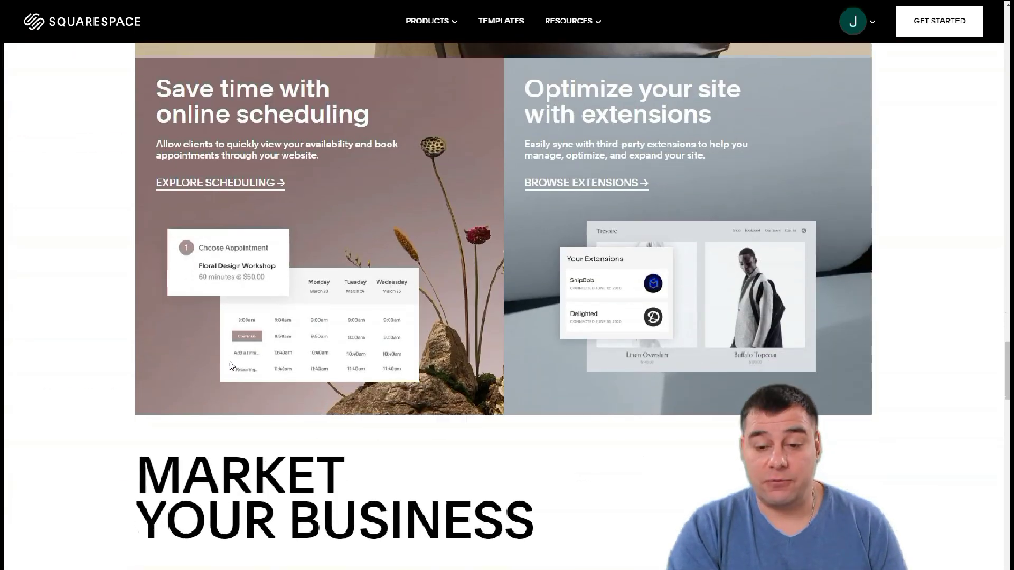
scroll(229, 361, down, 15)
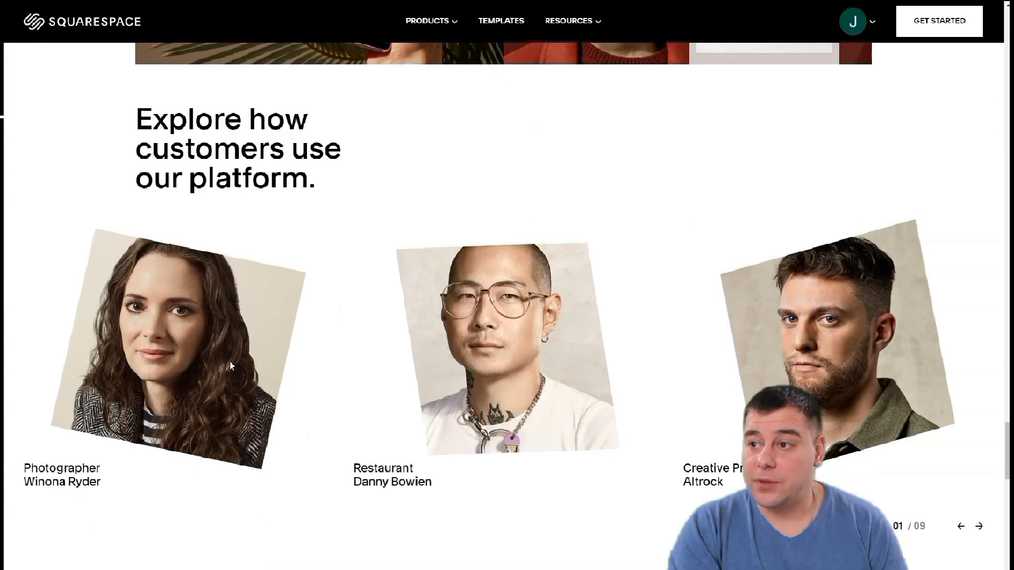
scroll(231, 365, down, 20)
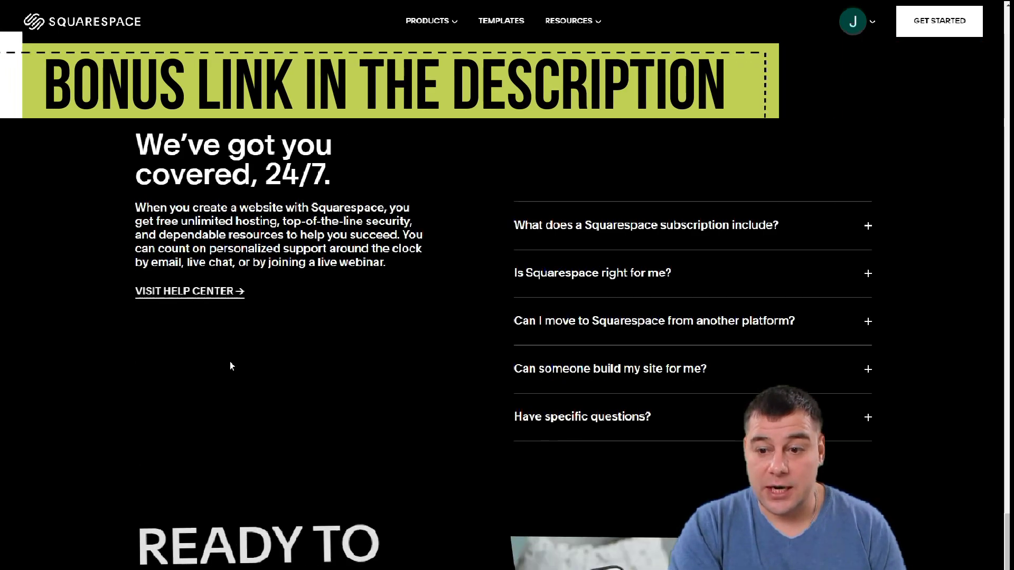
scroll(229, 361, down, 5)
scroll(230, 361, up, 12)
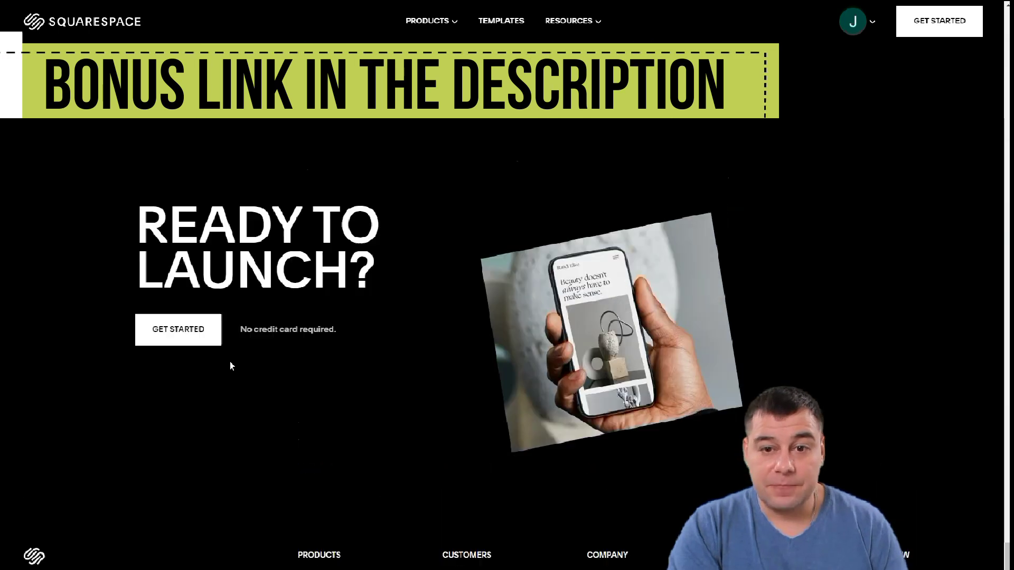
scroll(231, 366, up, 20)
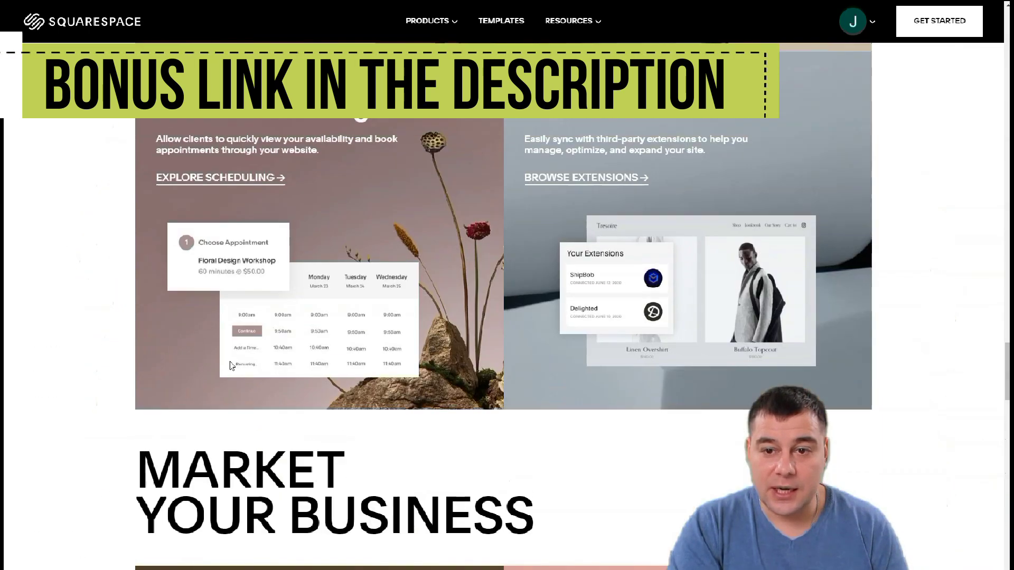
scroll(231, 366, up, 20)
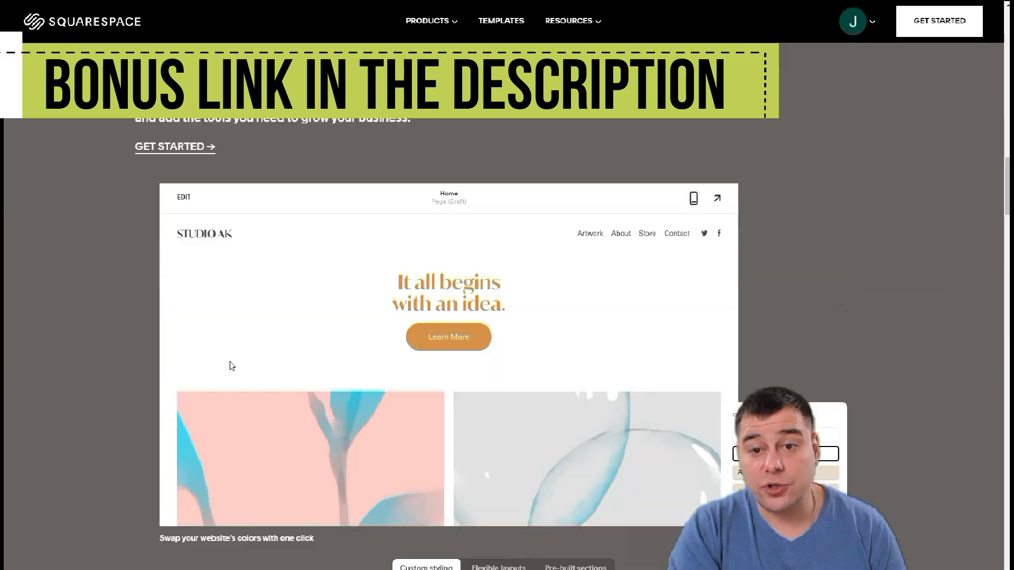
scroll(231, 366, up, 15)
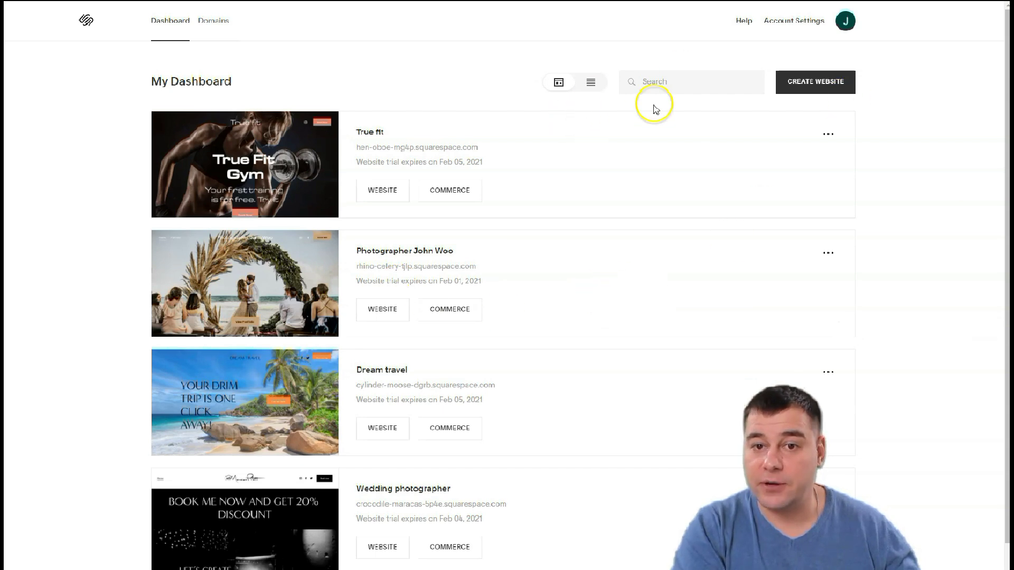
Create a new website to bring up the 'Pick your starting point' template gallery.
click(805, 82)
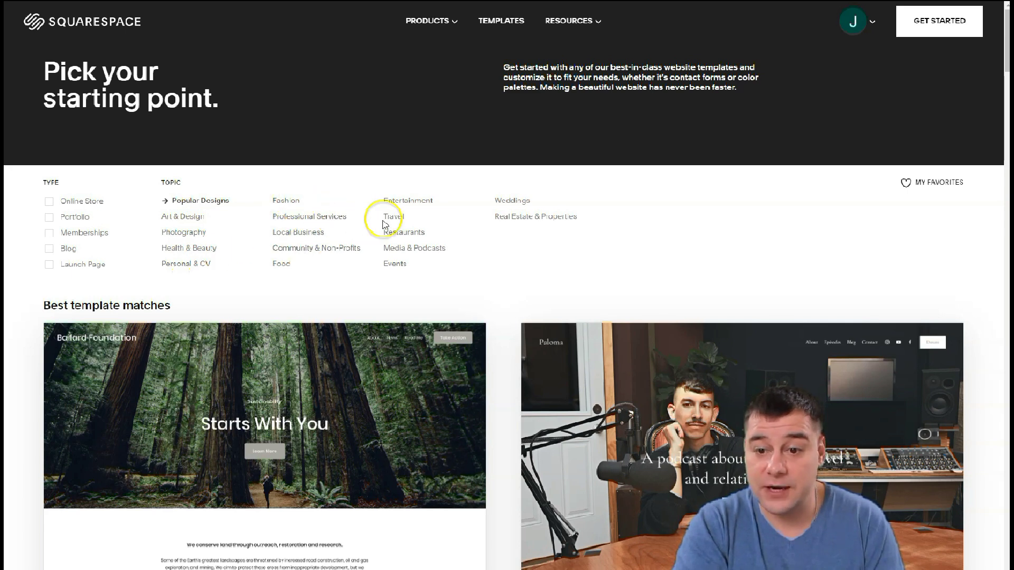
Filter the gallery to Food templates and browse through the results.
click(284, 266)
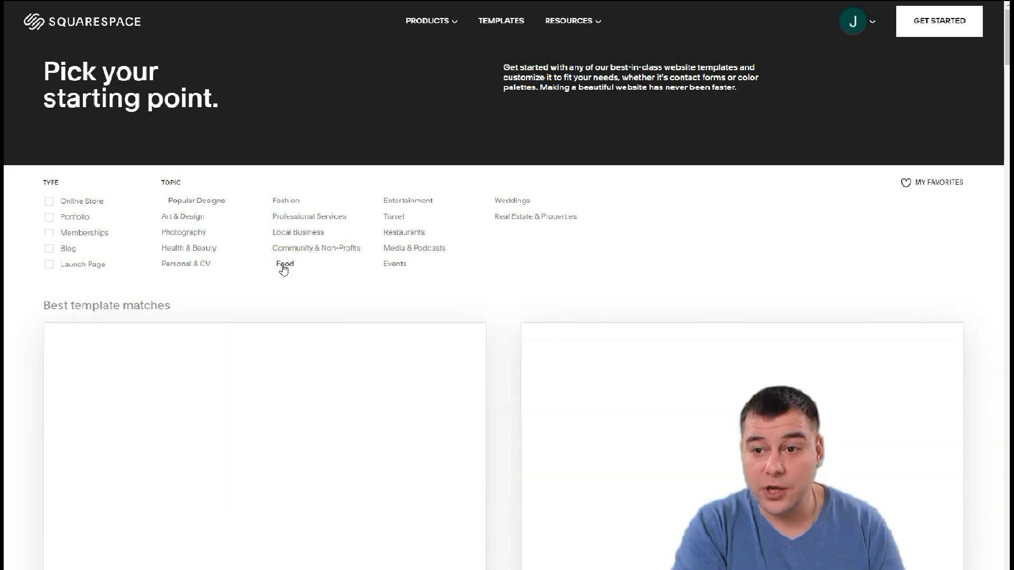
mouse_move(357, 363)
scroll(357, 363, down, 9)
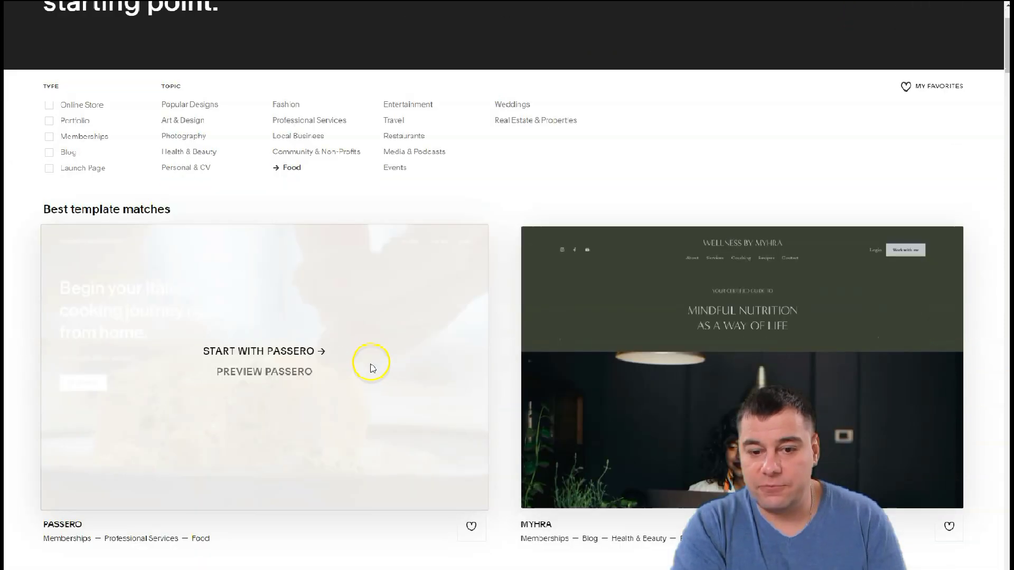
scroll(392, 343, down, 13)
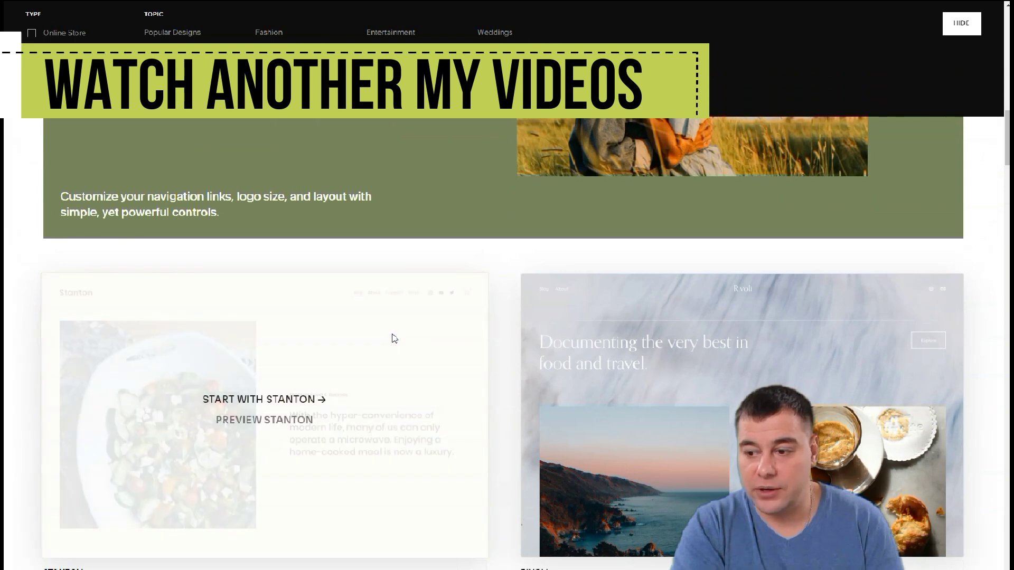
scroll(393, 339, down, 2)
scroll(393, 339, down, 12)
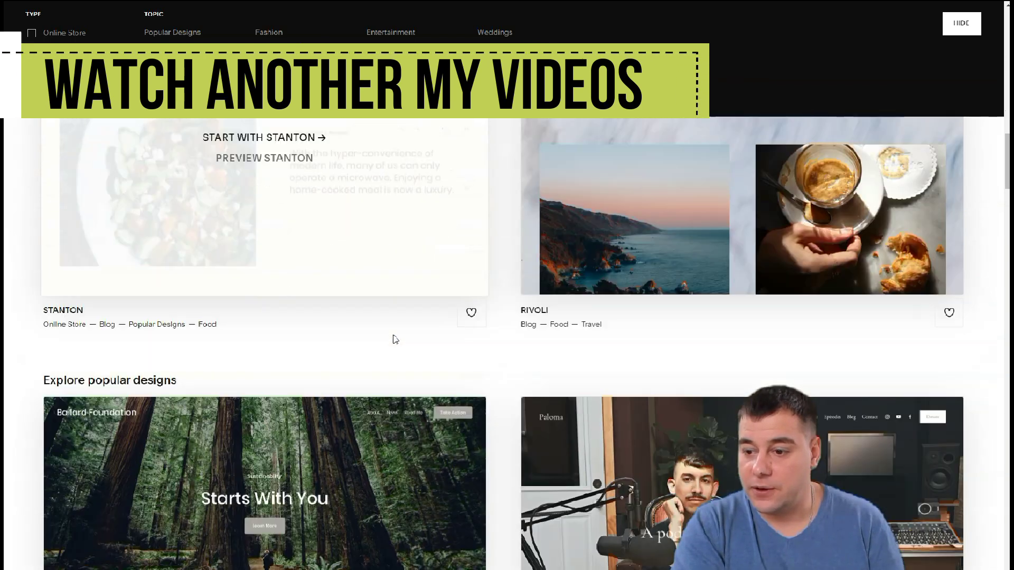
scroll(394, 339, down, 10)
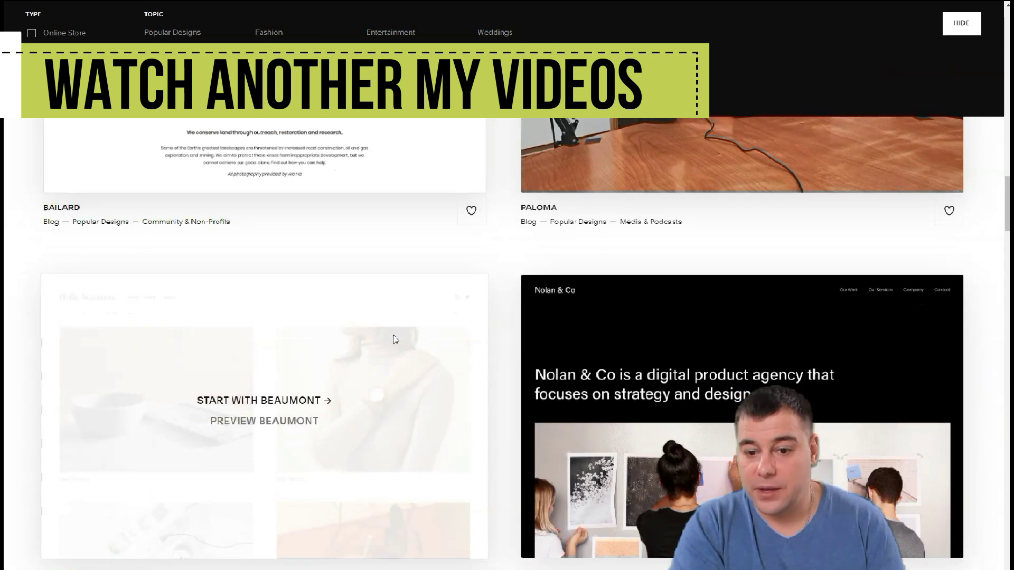
scroll(394, 339, down, 10)
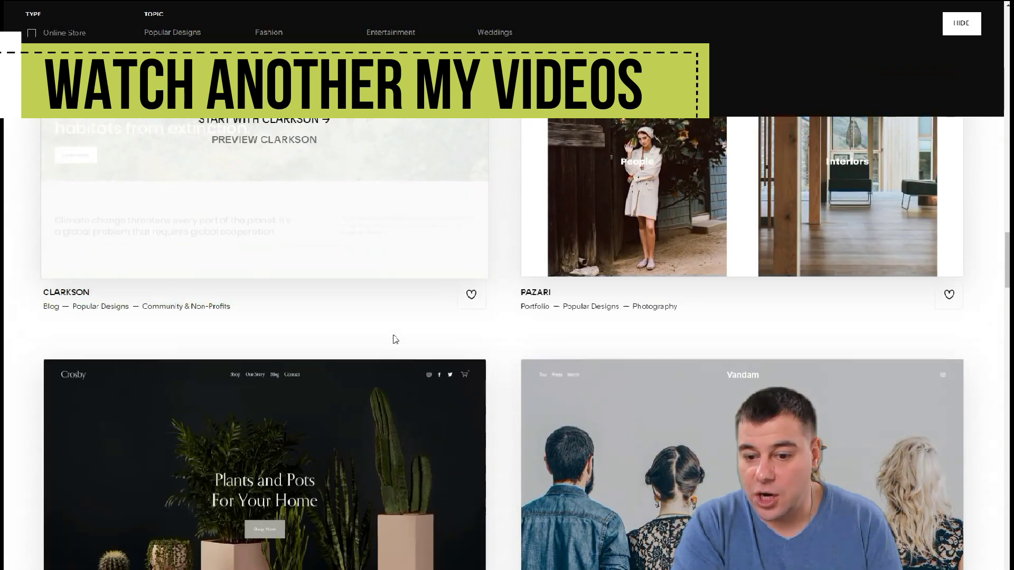
scroll(395, 339, down, 2)
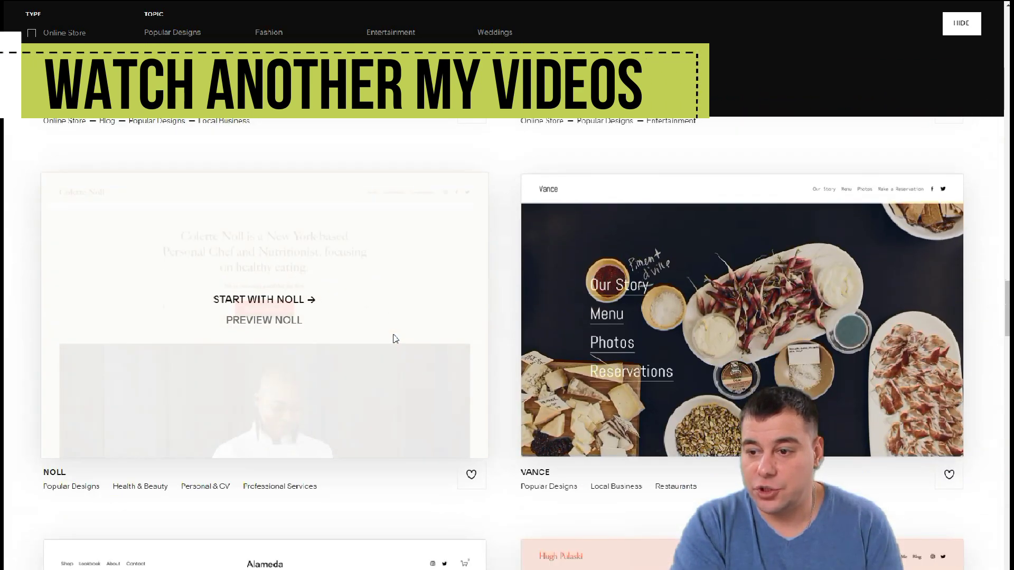
scroll(537, 301, down, 3)
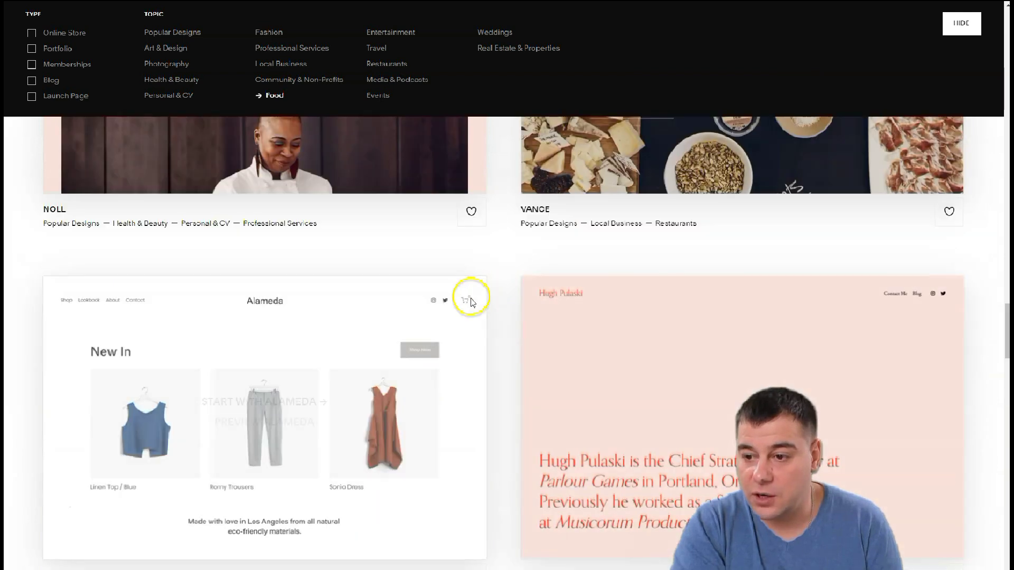
scroll(466, 294, up, 5)
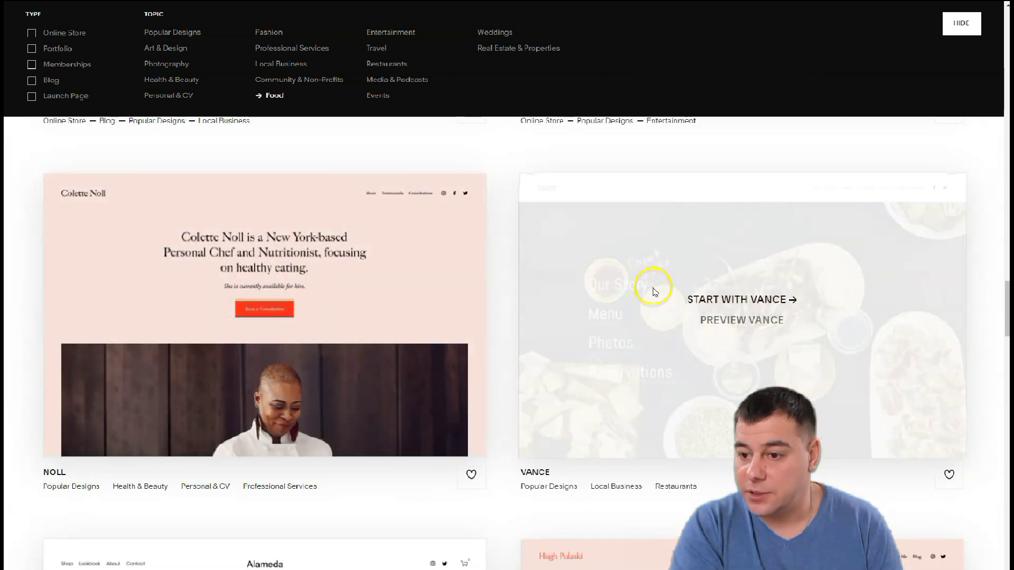
scroll(663, 308, down, 1)
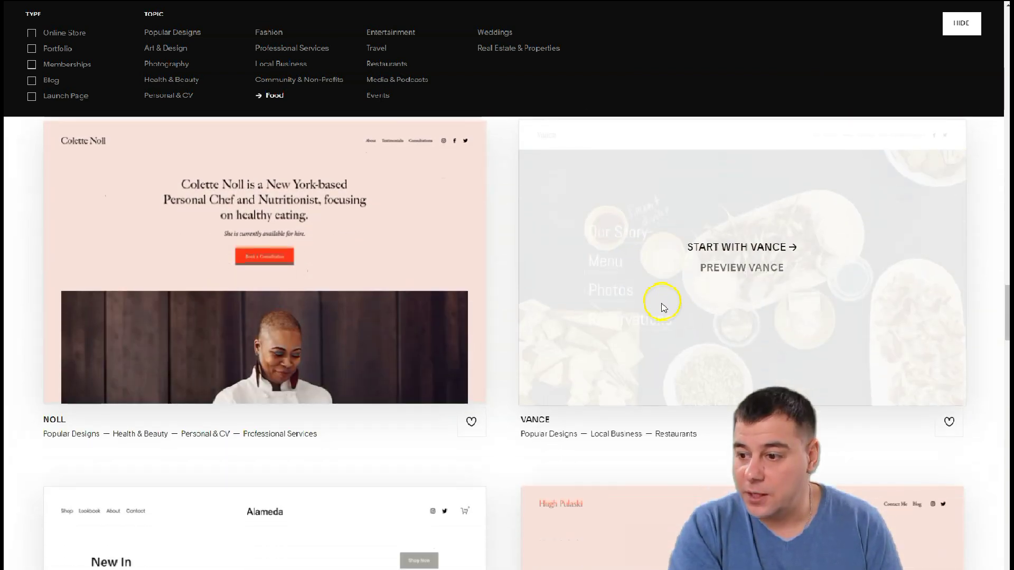
scroll(618, 243, down, 13)
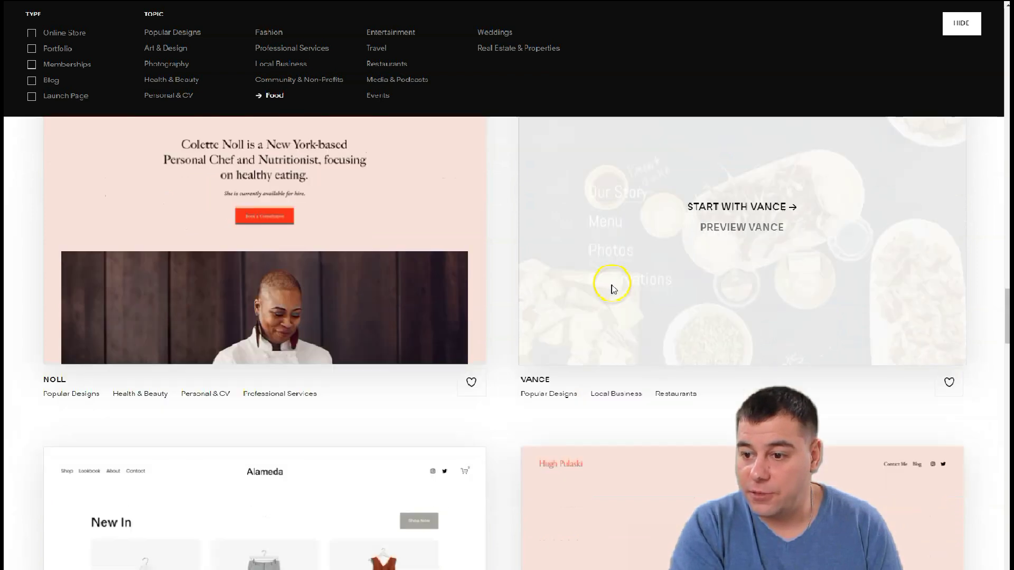
scroll(467, 288, down, 9)
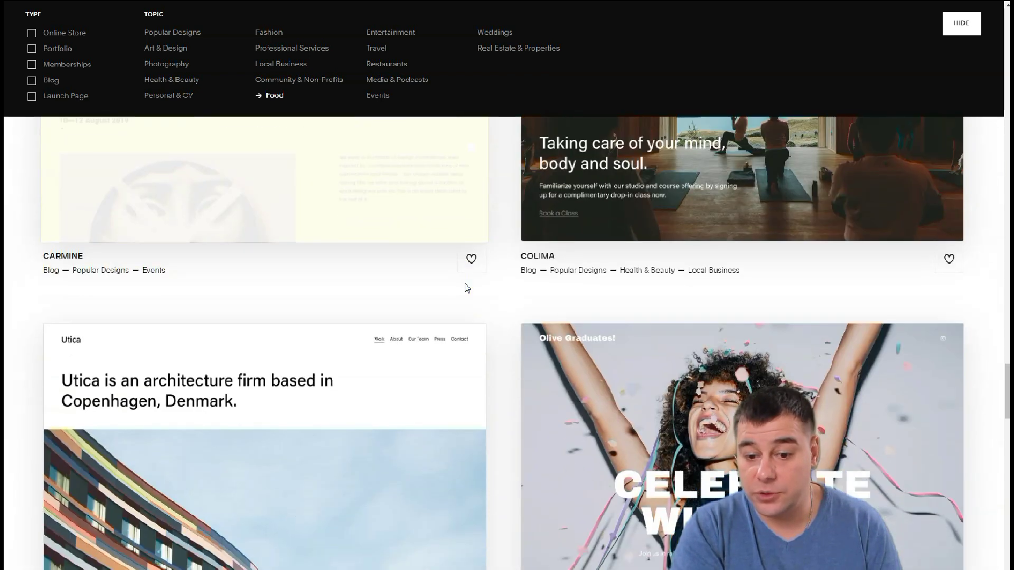
scroll(441, 280, up, 3)
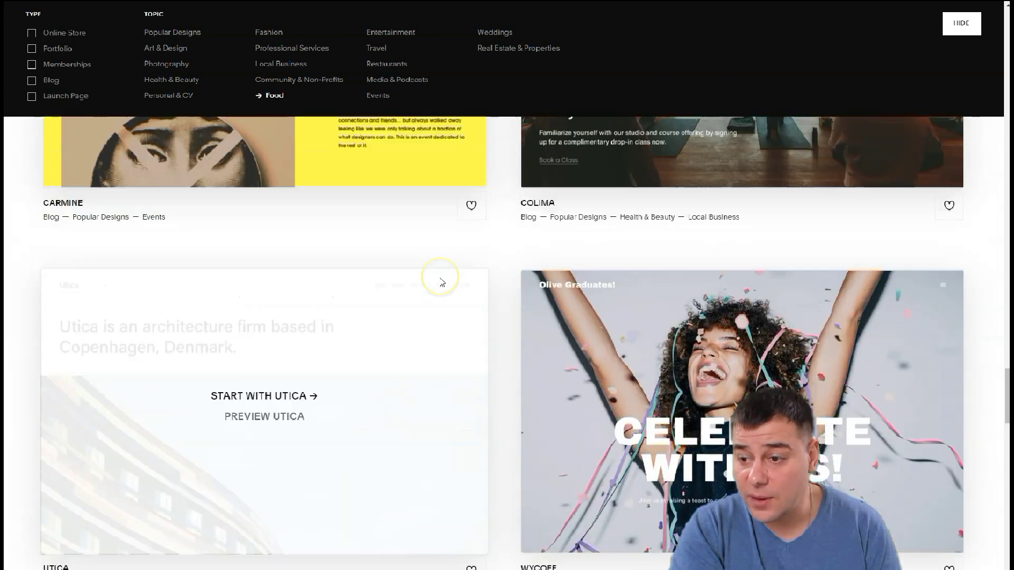
scroll(441, 280, down, 11)
scroll(442, 282, down, 1)
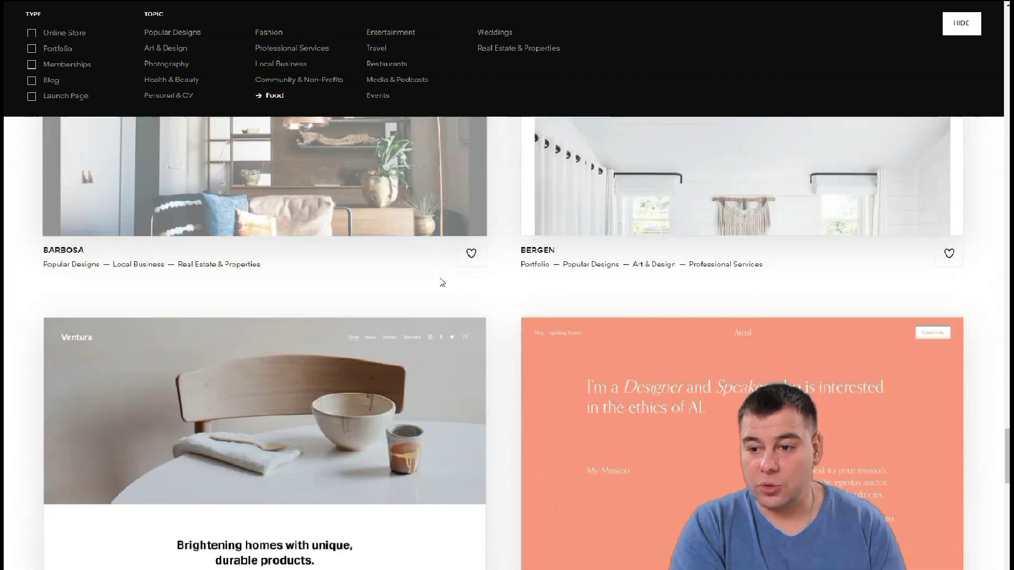
scroll(442, 281, down, 11)
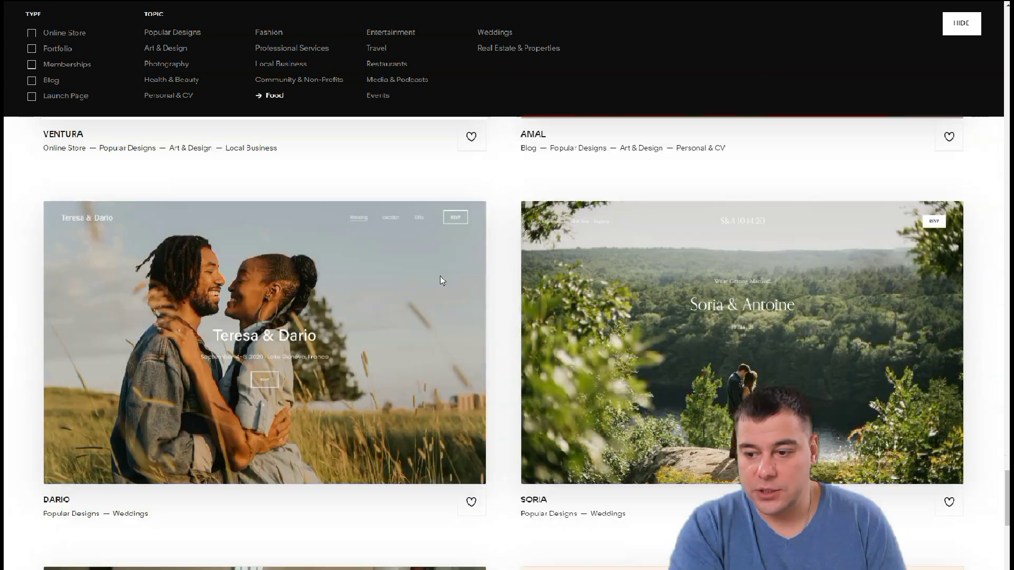
scroll(442, 281, down, 8)
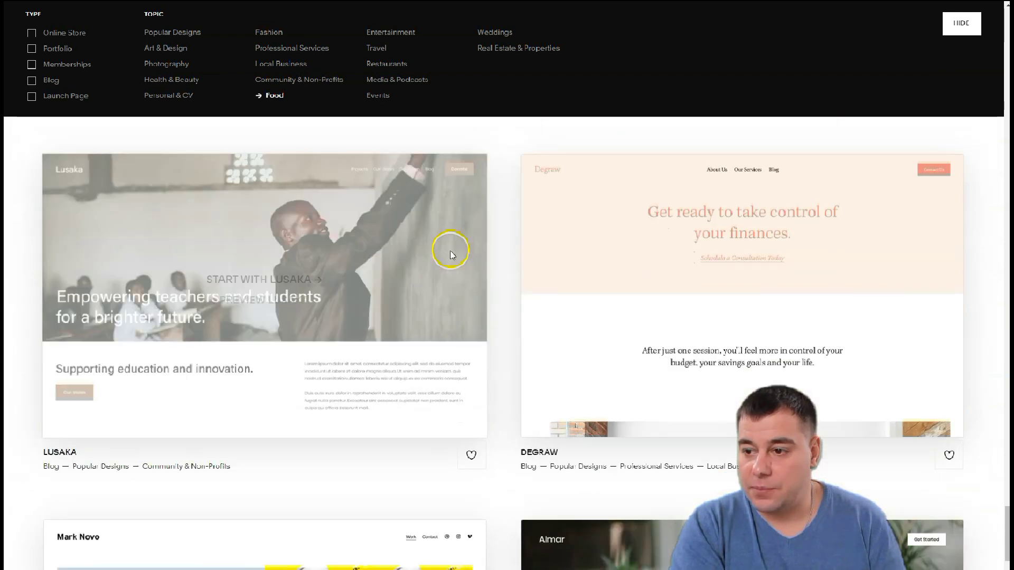
scroll(452, 255, down, 3)
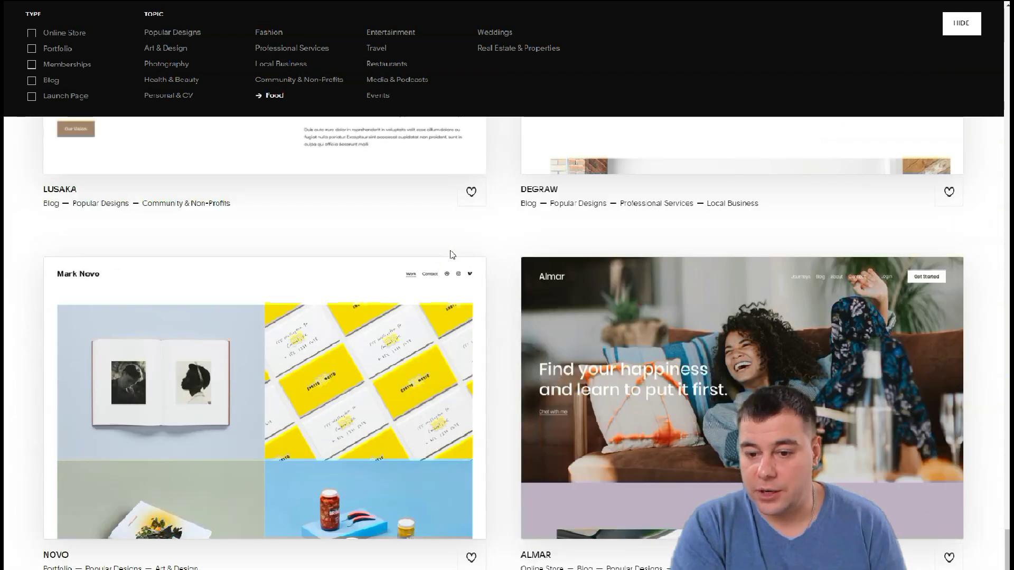
scroll(452, 255, down, 5)
scroll(447, 248, up, 8)
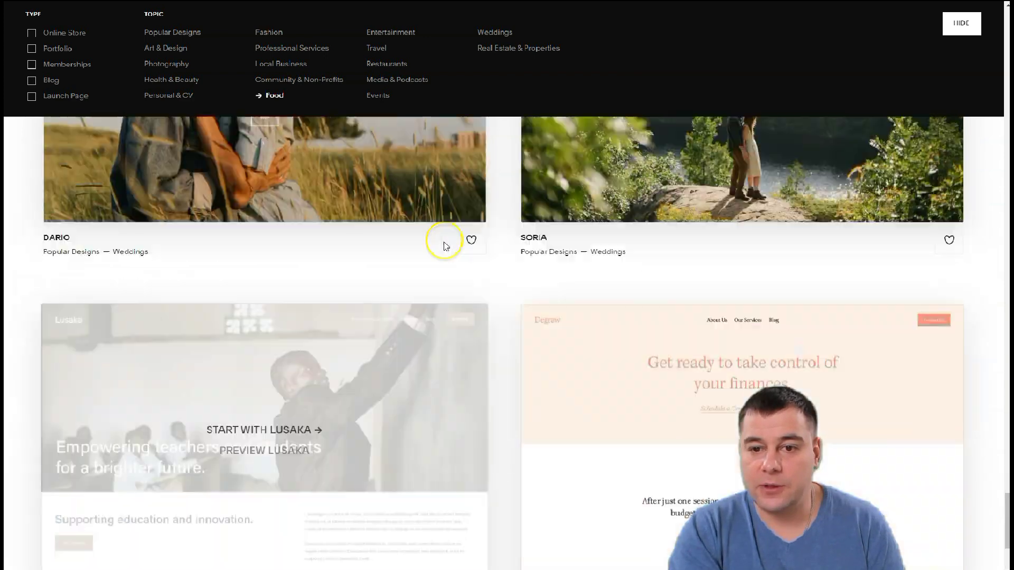
scroll(445, 246, up, 20)
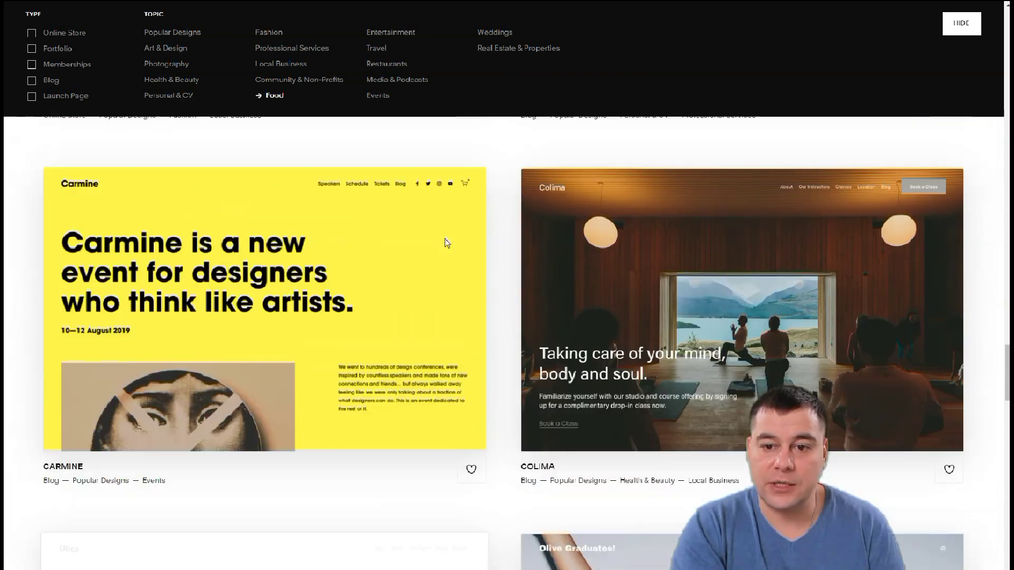
scroll(445, 240, up, 20)
Start a new site from the Bailard template.
click(446, 235)
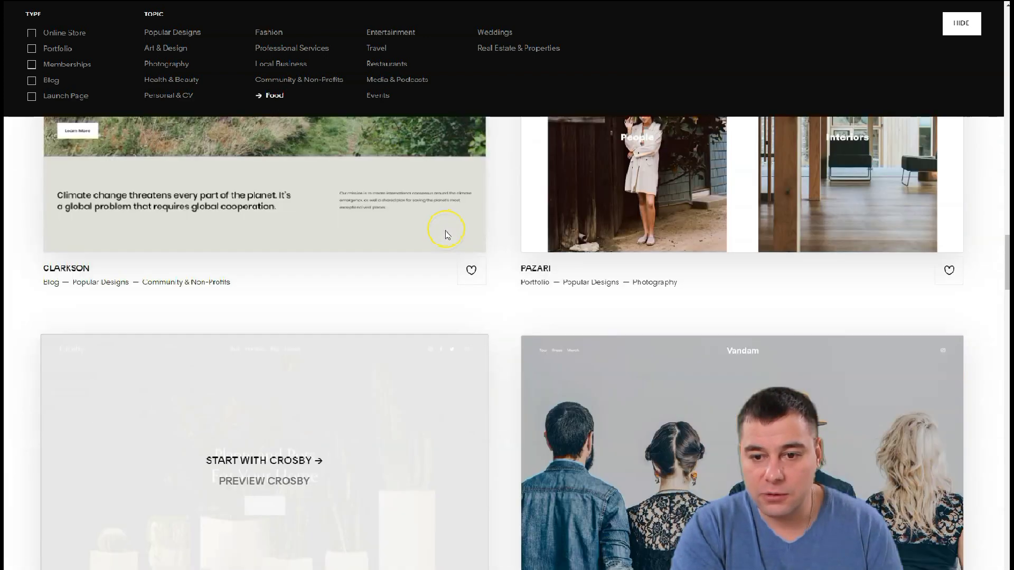
scroll(446, 235, down, 2)
scroll(417, 312, up, 5)
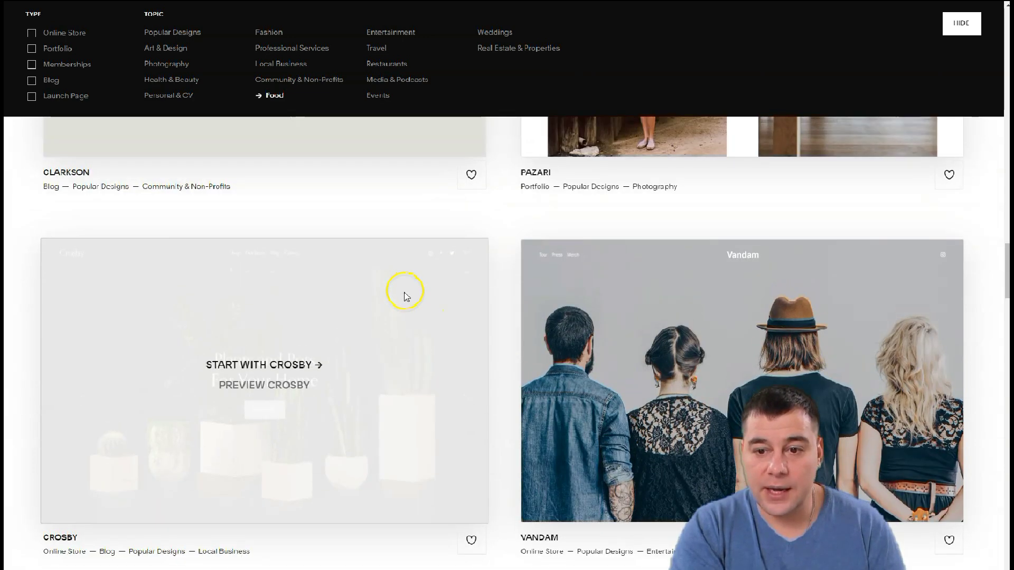
scroll(407, 297, up, 10)
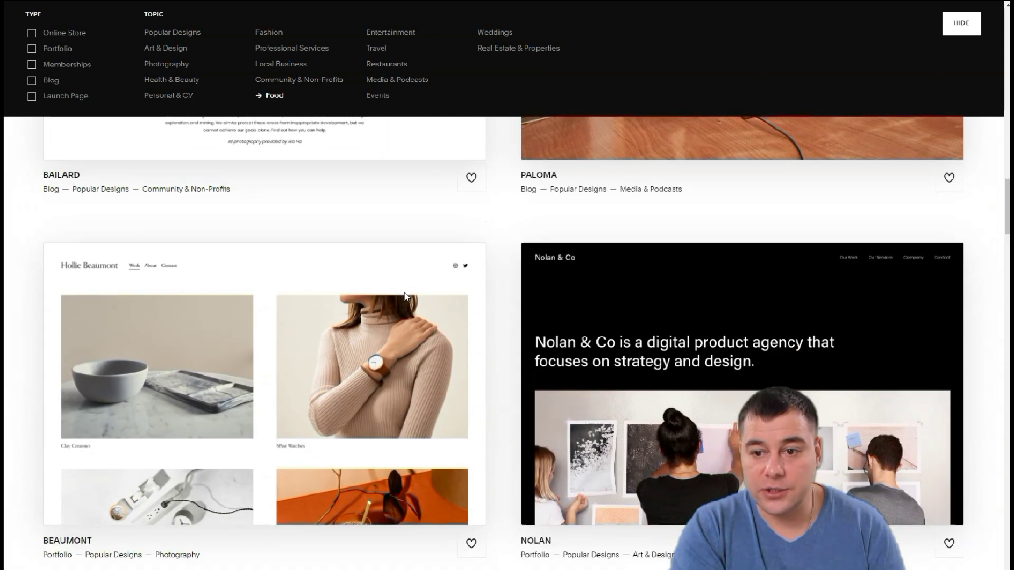
click(221, 272)
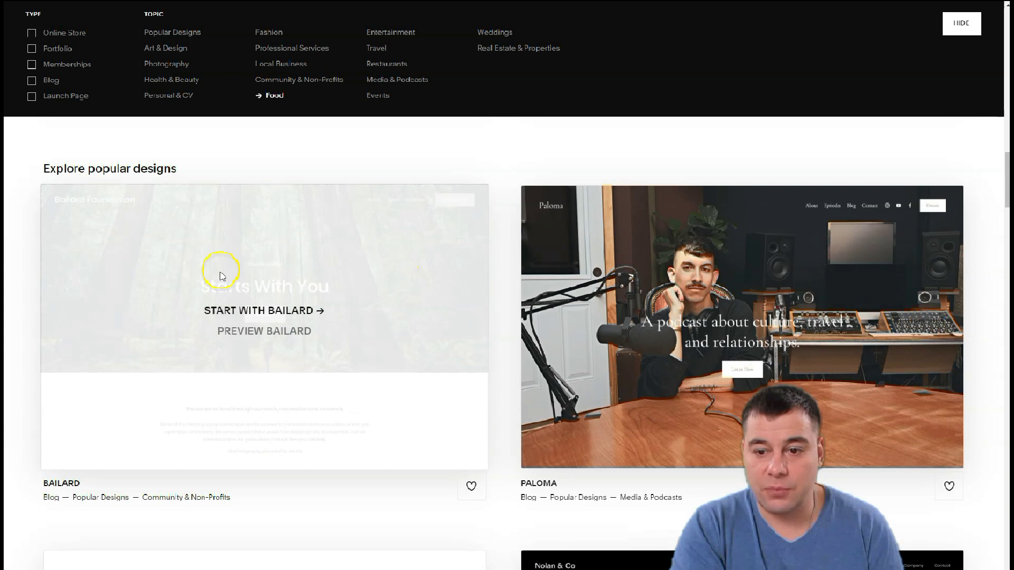
click(259, 313)
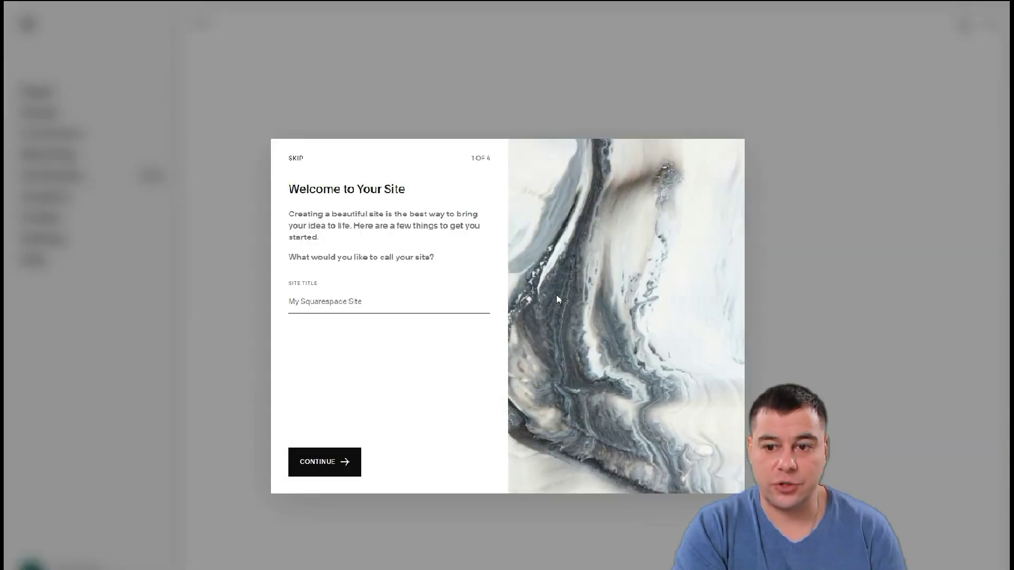
Click into the Site Title field of the Welcome to Your Site dialog.
click(378, 301)
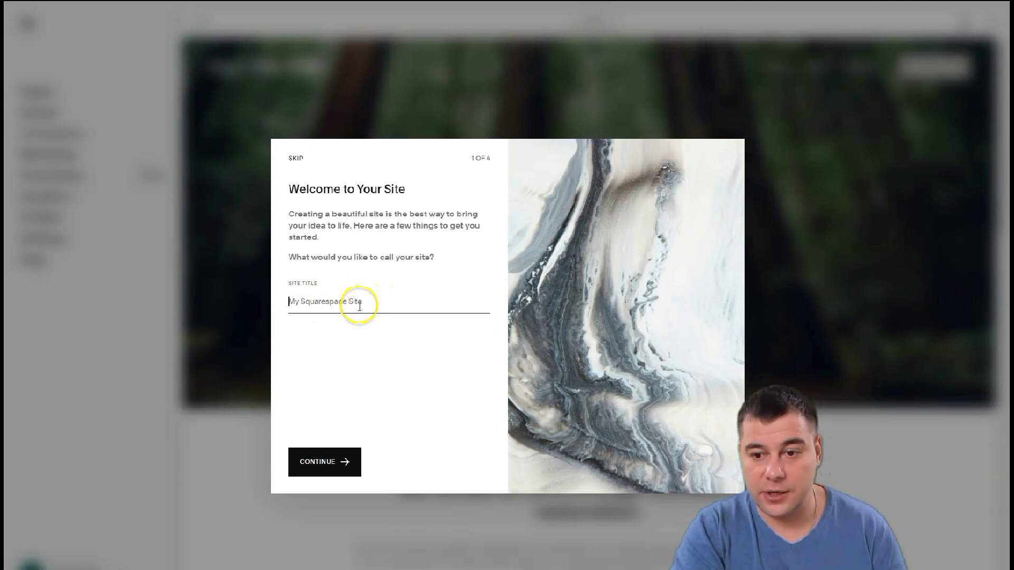
Enter 'Coffee shop' as the site title.
click(359, 305)
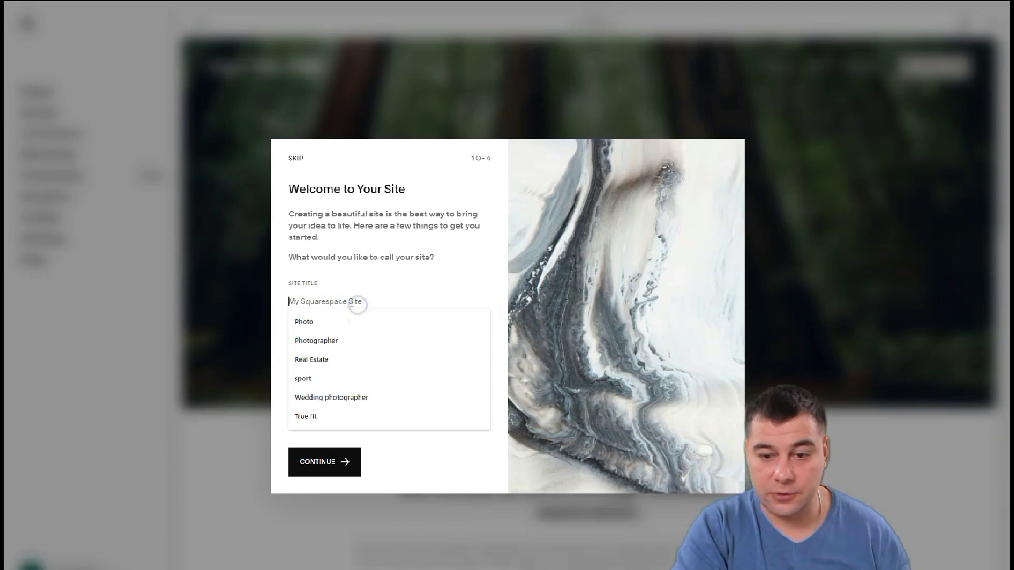
text(C)
key(Down)
key(Return)
Continue through the remaining welcome steps and get started in the editor.
click(342, 464)
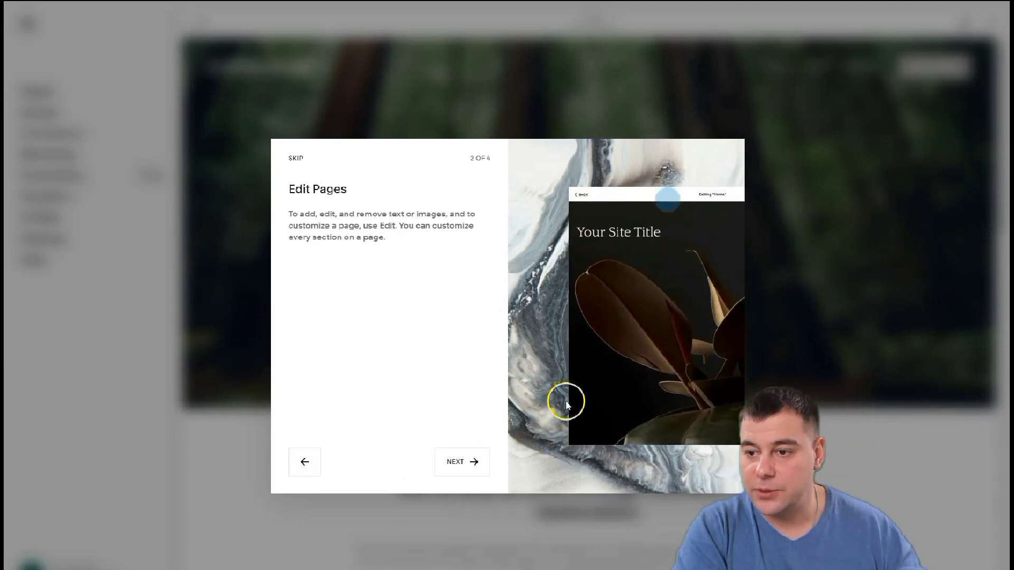
click(454, 467)
click(456, 468)
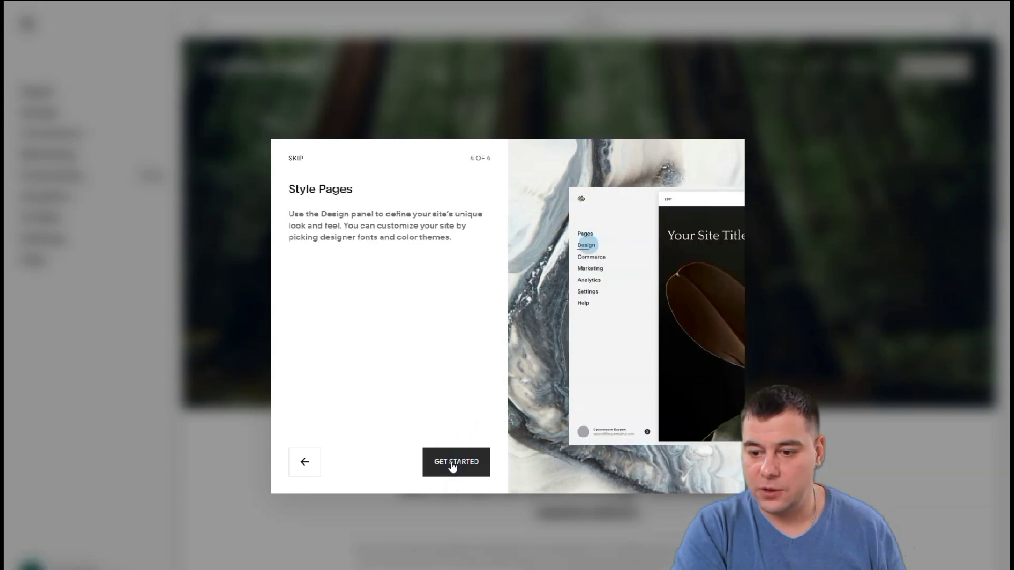
click(451, 465)
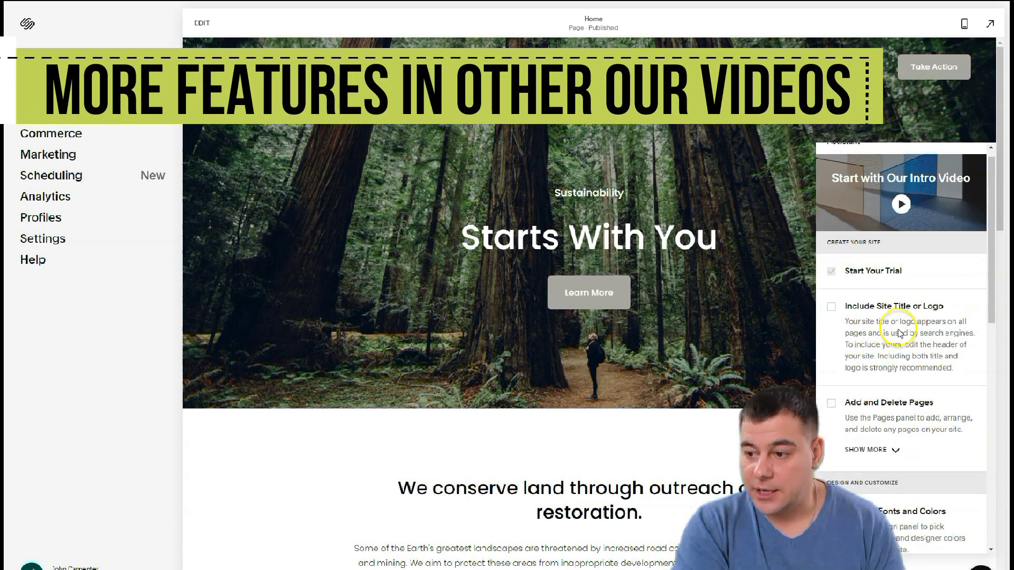
Scroll through the Assistant setup checklist items.
scroll(898, 330, down, 2)
scroll(867, 323, down, 3)
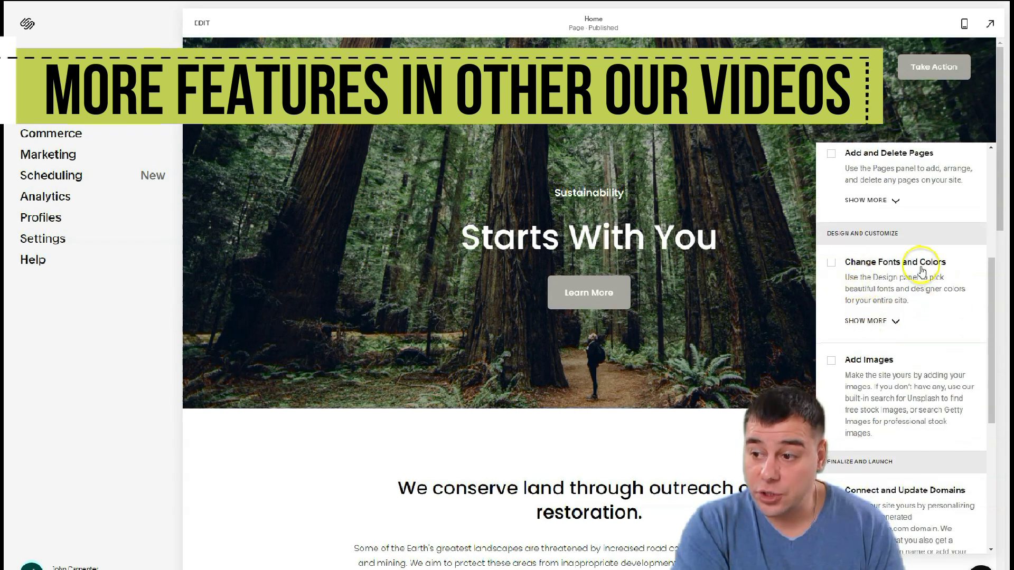
scroll(869, 367, down, 3)
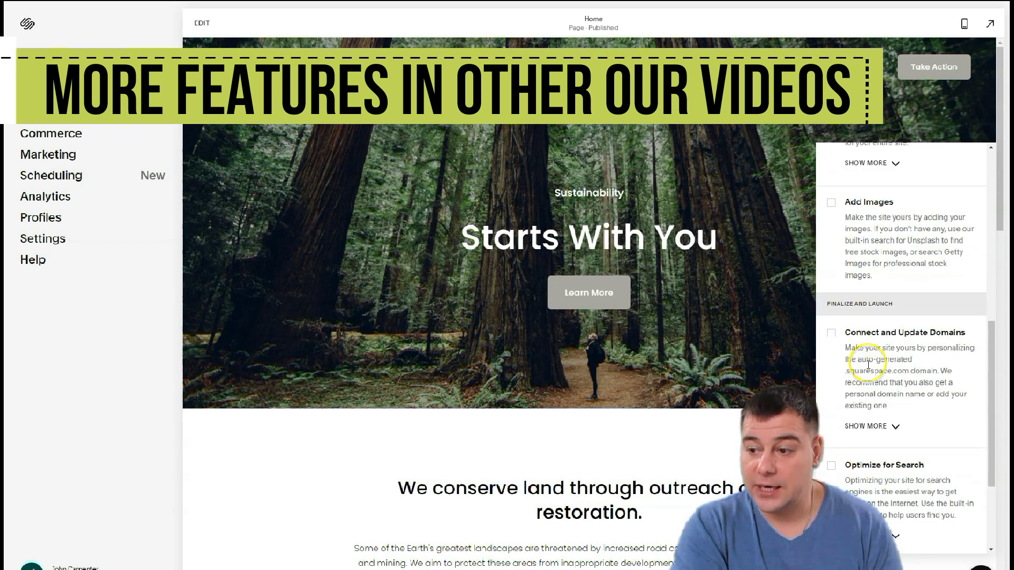
scroll(892, 333, down, 3)
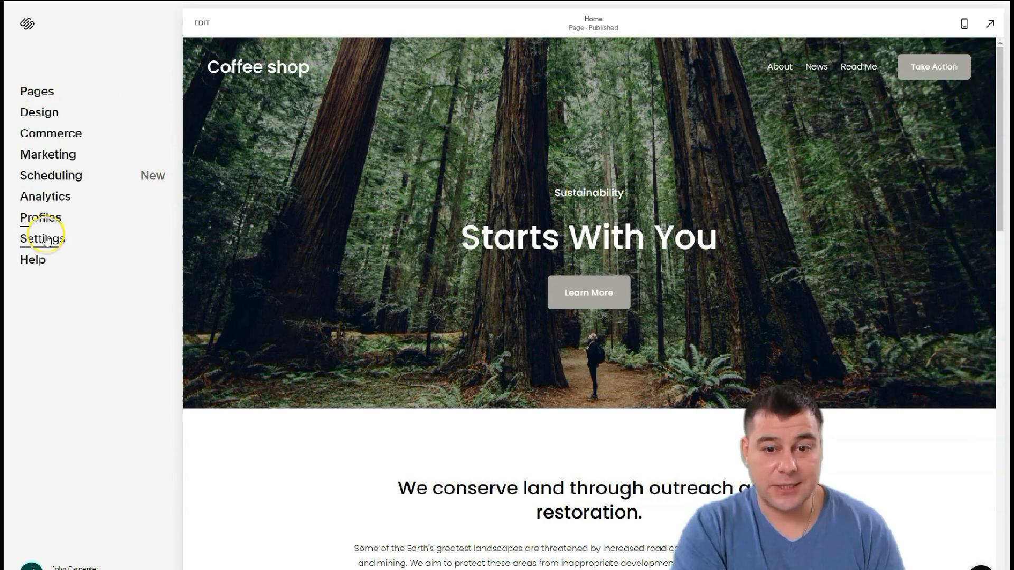
View the Pages list, return to the main menu, and edit the Home page.
click(37, 93)
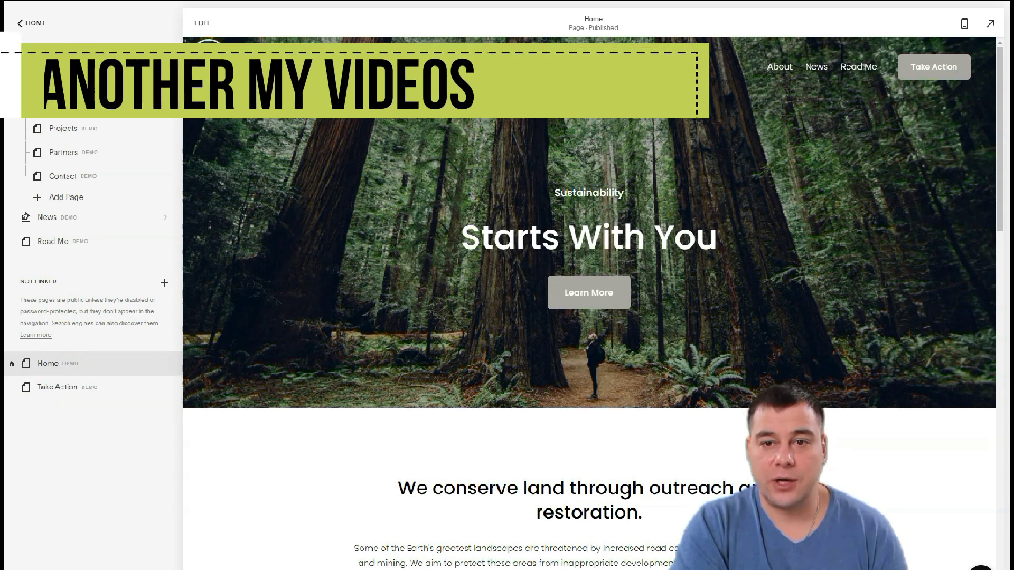
click(21, 24)
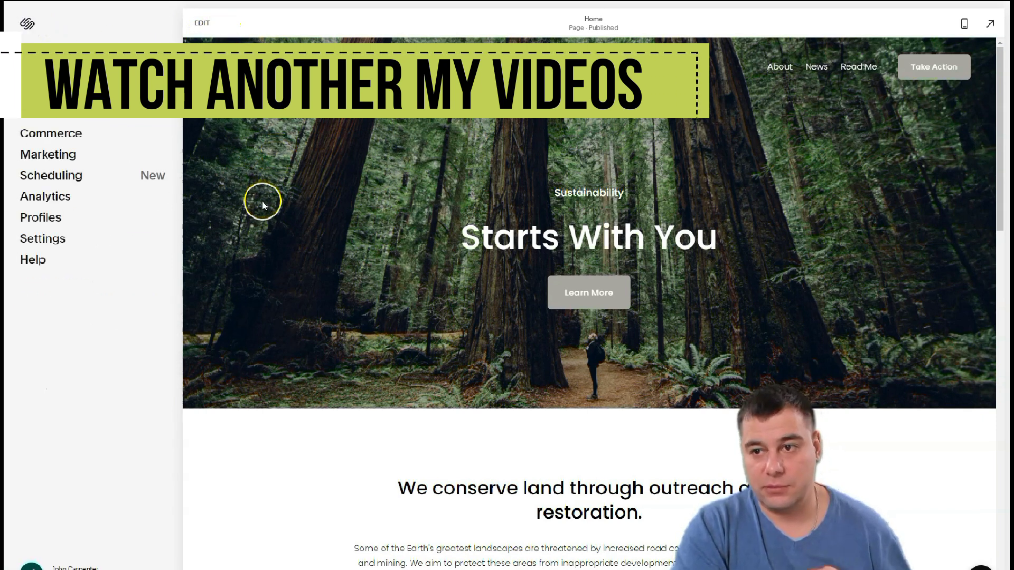
click(201, 24)
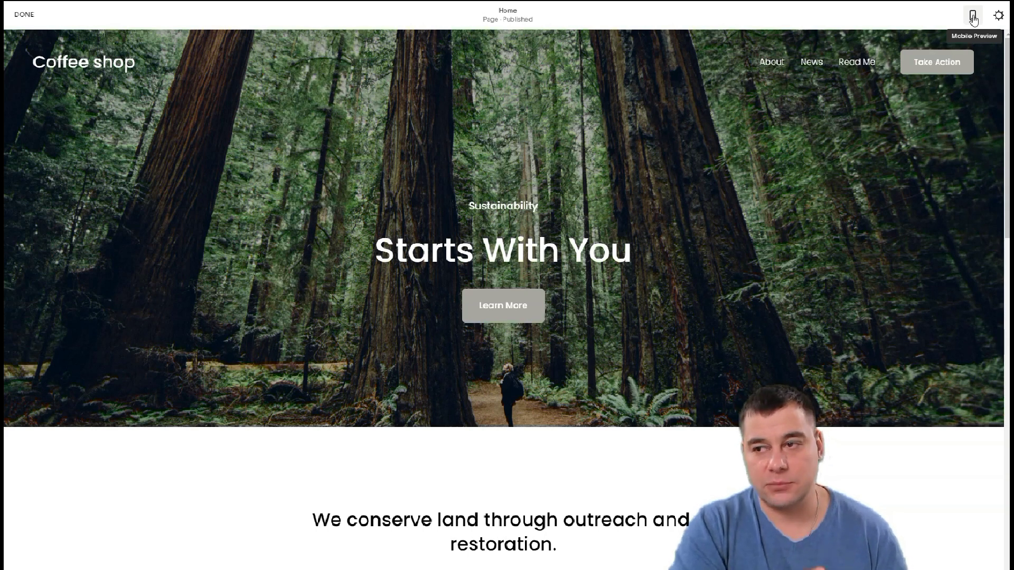
Preview the homepage at phone width, scroll it, then return to desktop view.
click(974, 17)
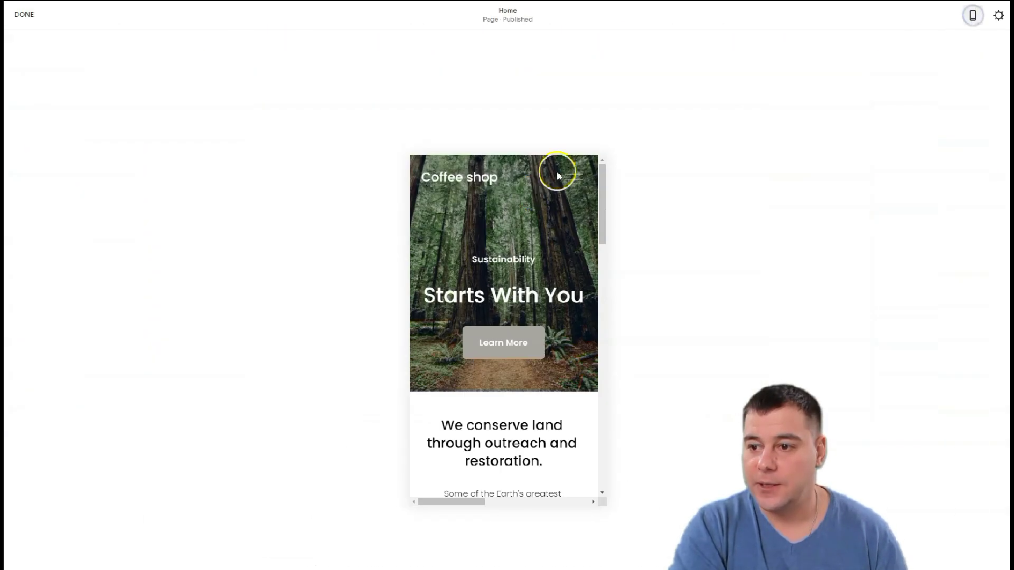
scroll(509, 292, down, 10)
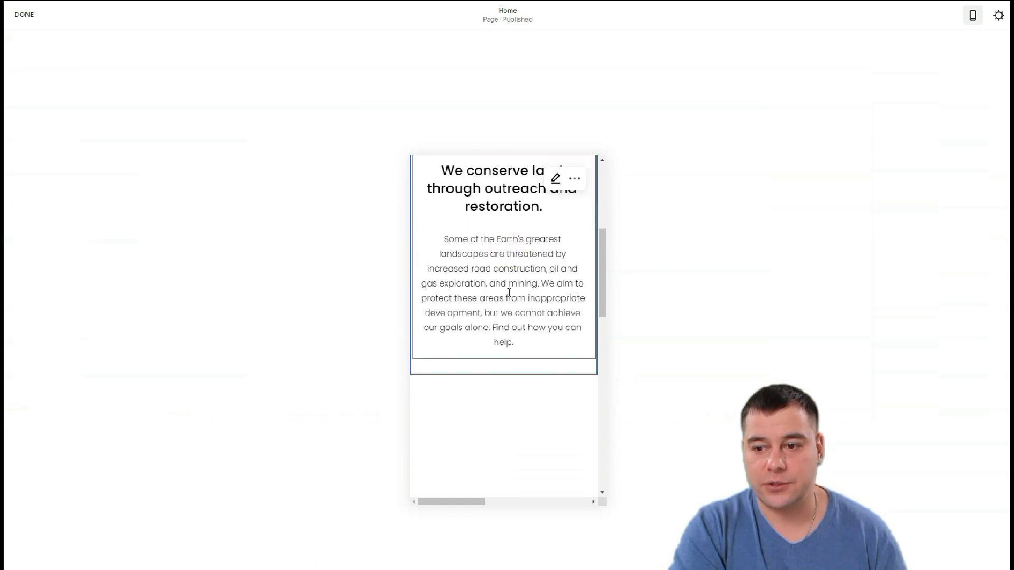
scroll(507, 292, down, 10)
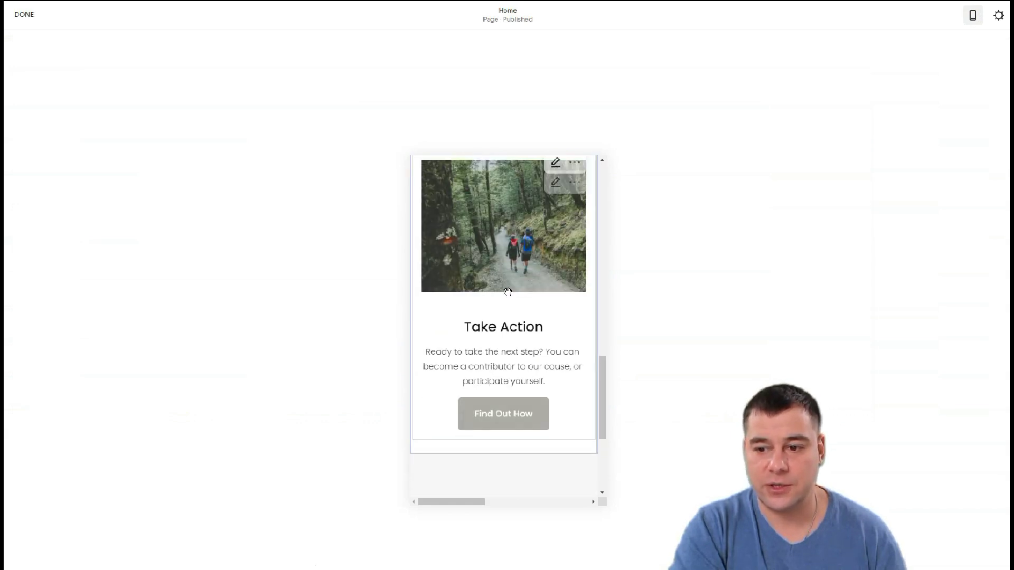
scroll(508, 292, down, 2)
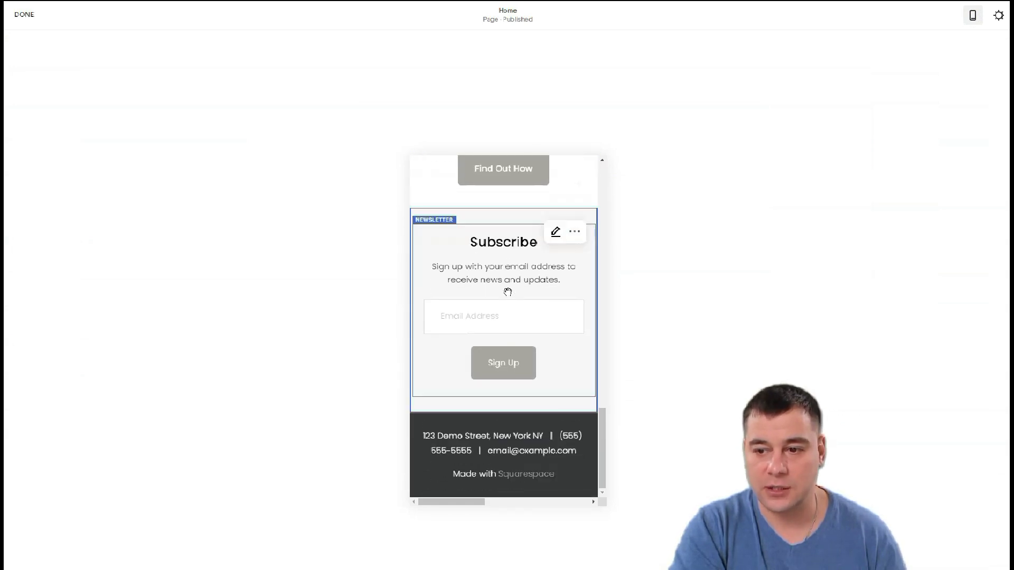
scroll(508, 290, up, 20)
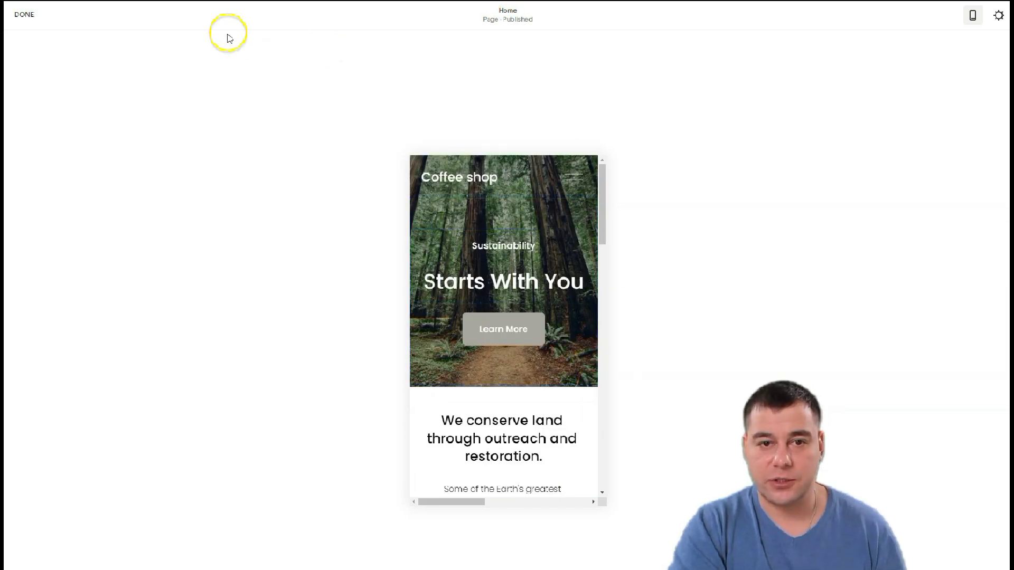
click(970, 23)
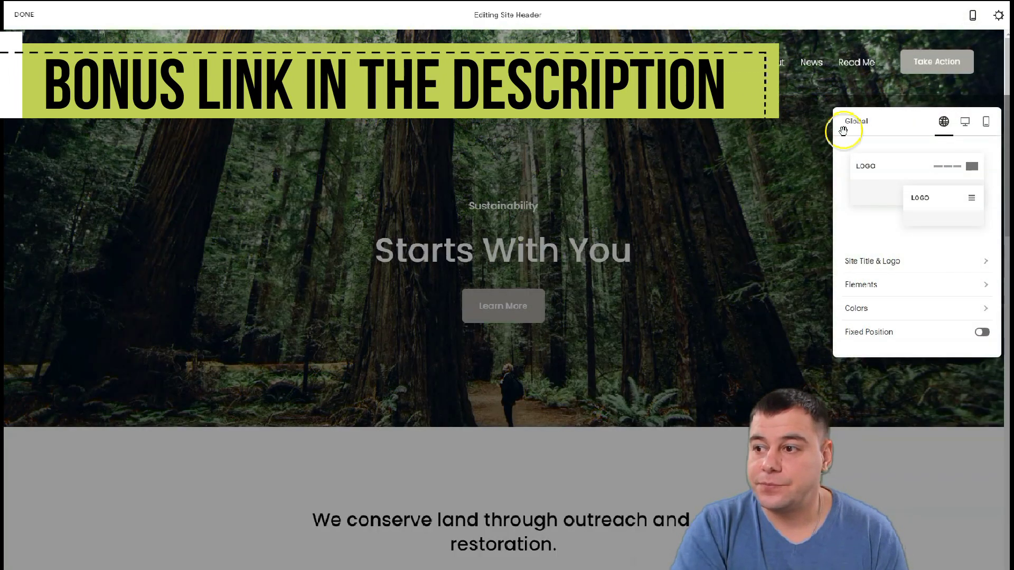
Apply the centred-title desktop header layout.
click(966, 124)
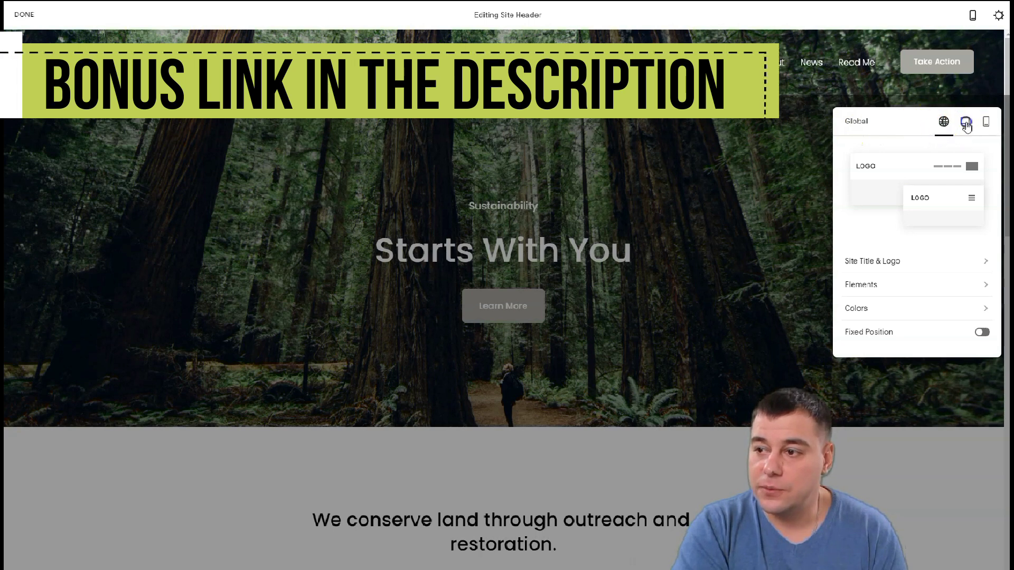
click(985, 123)
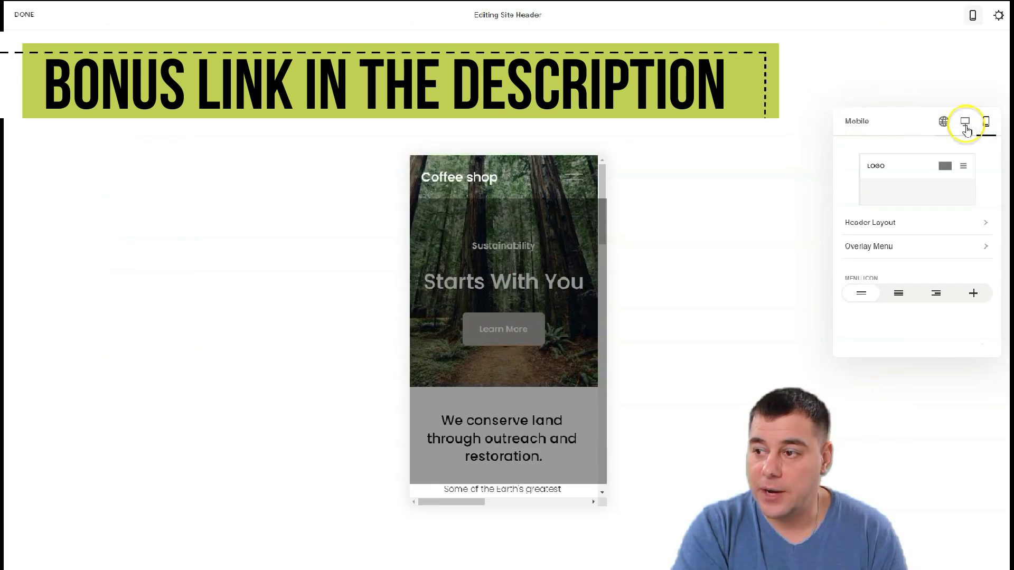
click(967, 123)
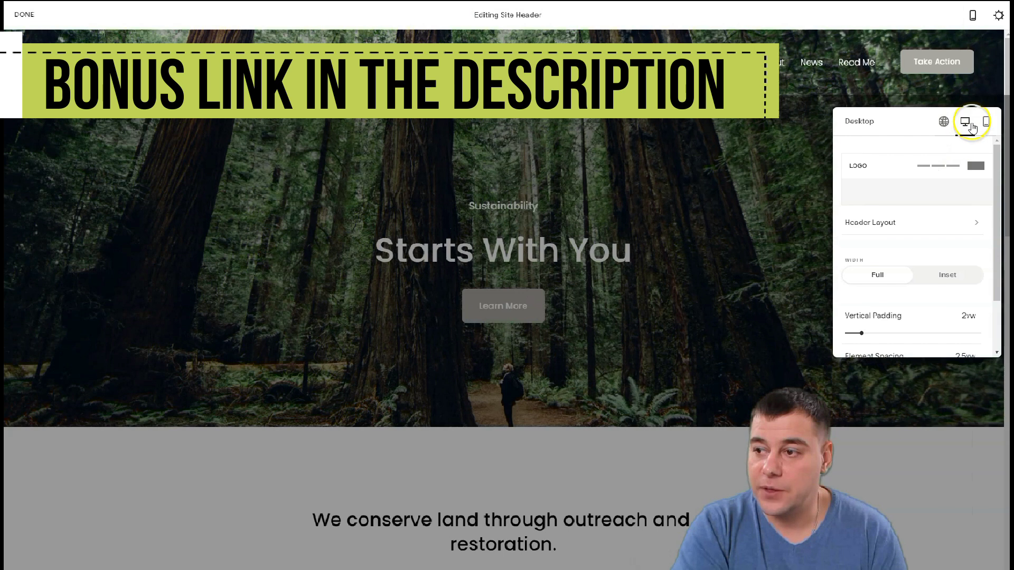
click(877, 224)
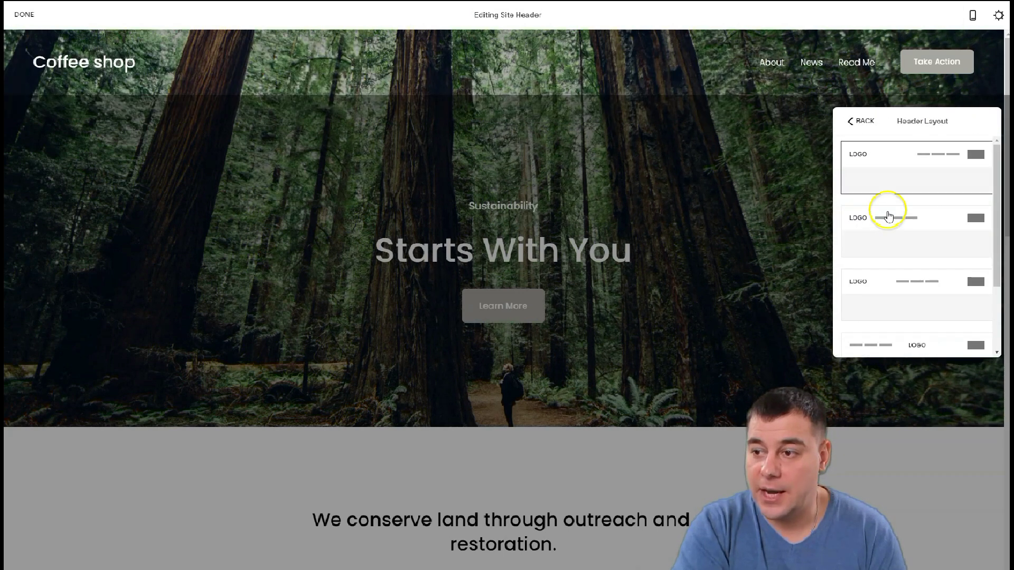
scroll(906, 262, down, 2)
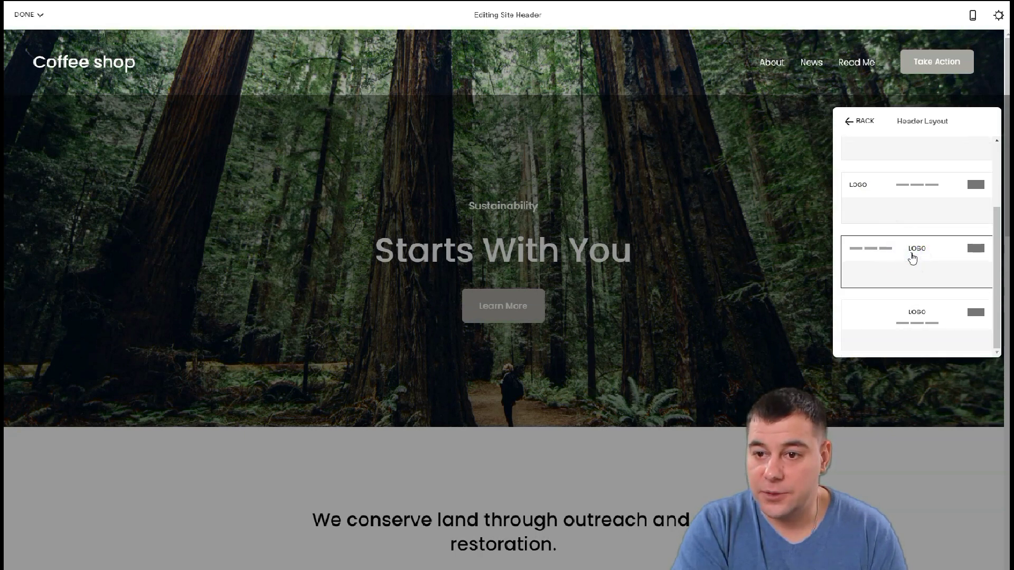
click(913, 257)
click(851, 121)
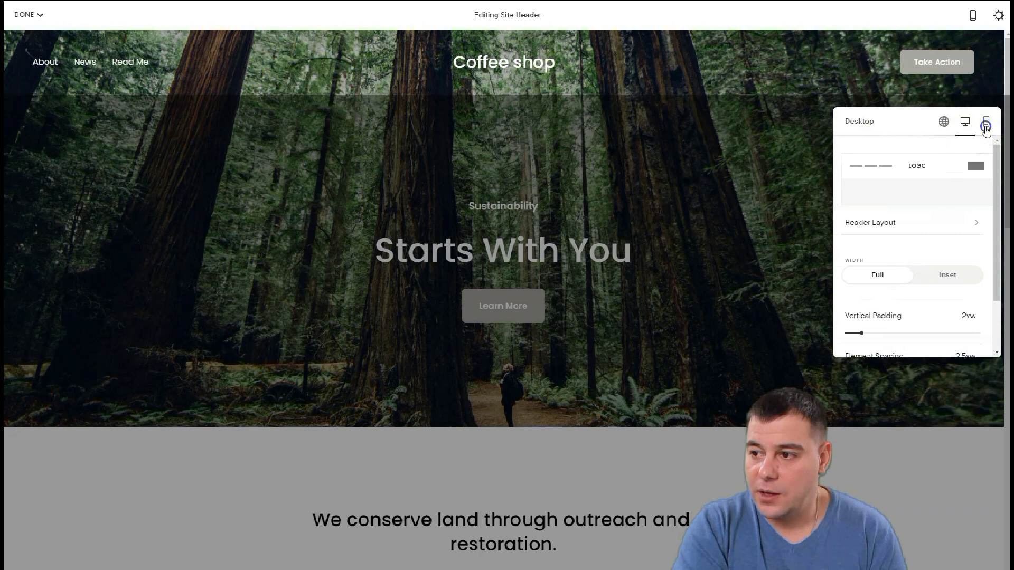
Apply the centred layout to the mobile header too, then open Site Title & Logo.
click(985, 126)
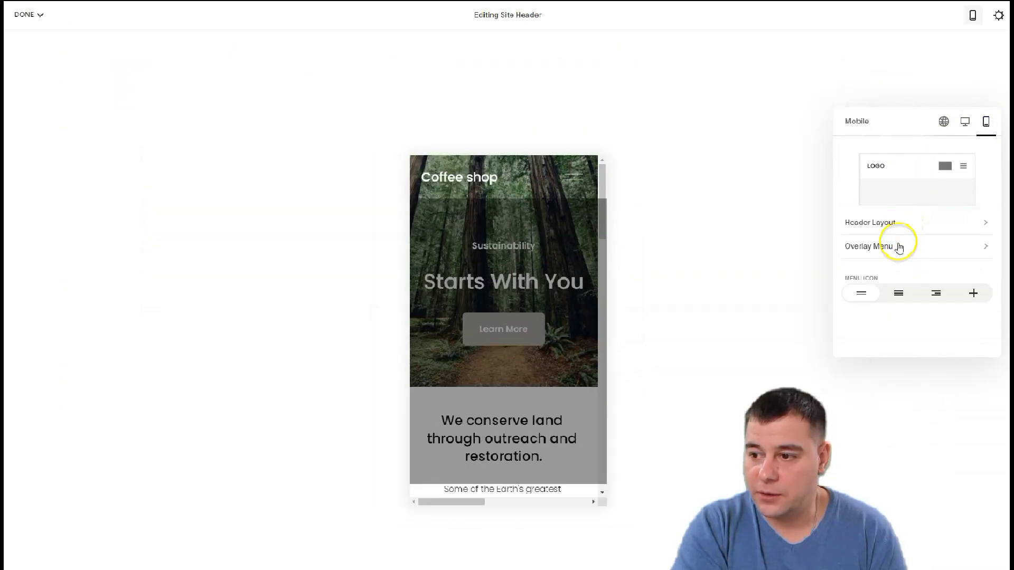
click(901, 226)
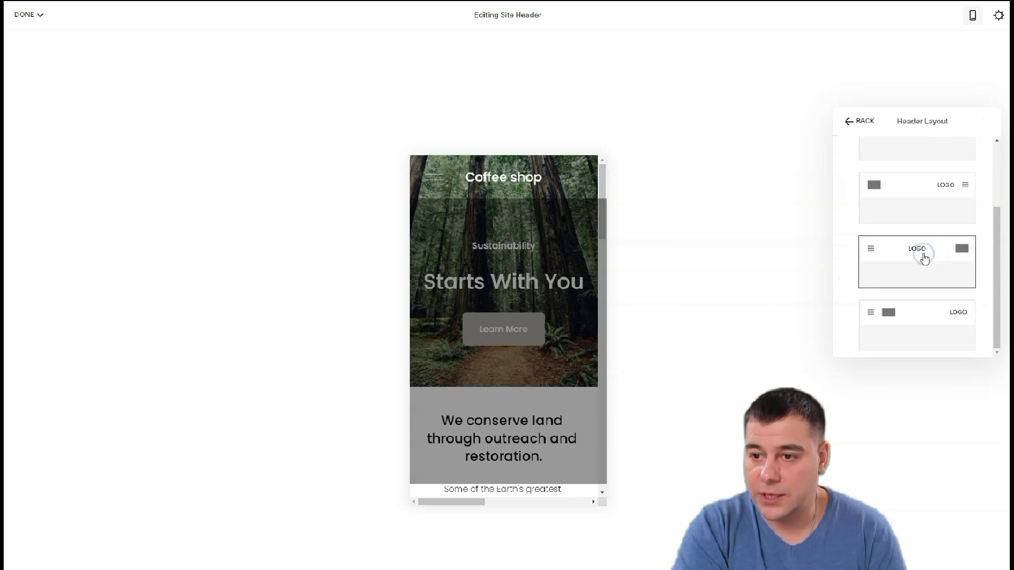
click(850, 121)
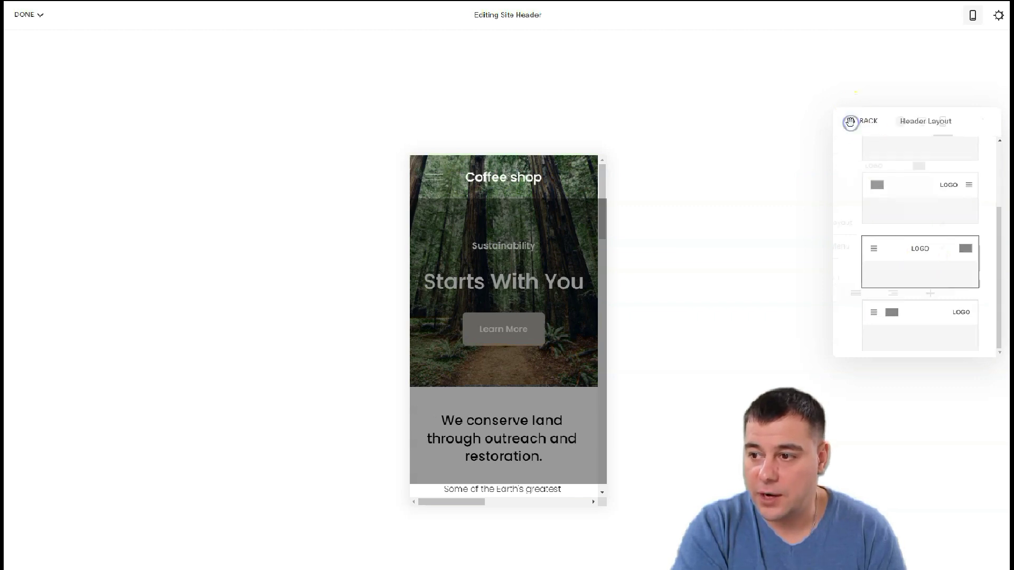
click(943, 121)
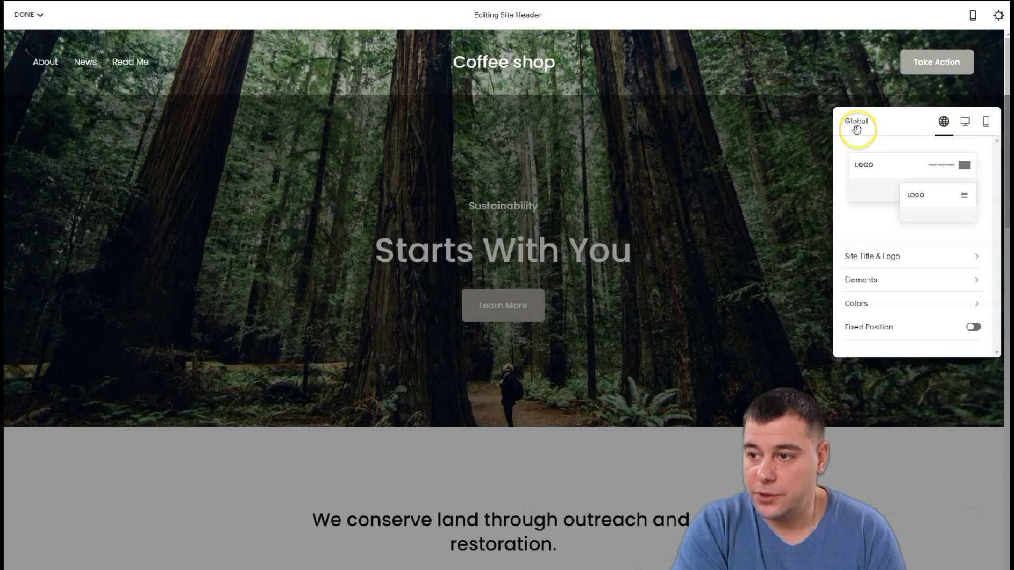
click(889, 257)
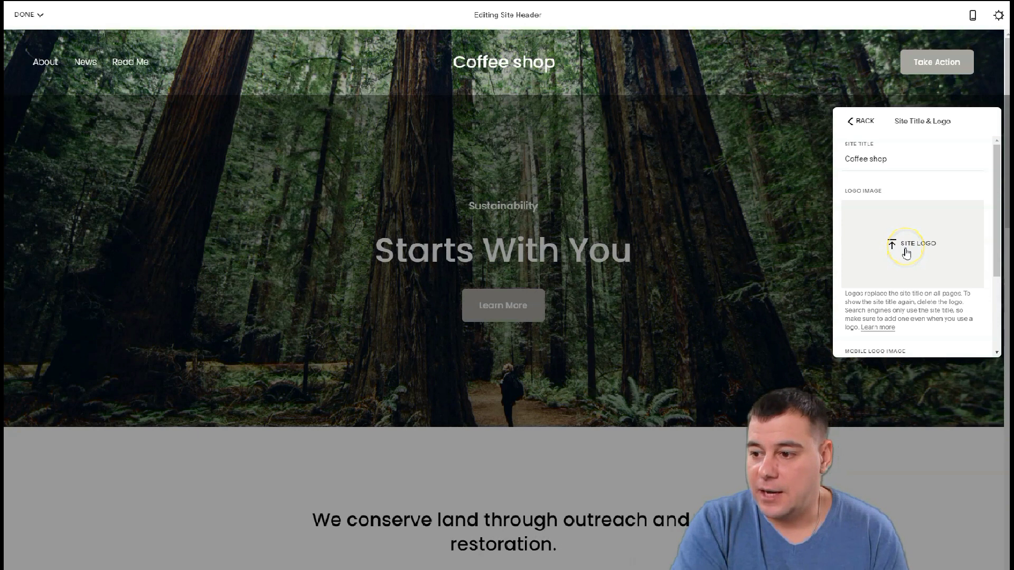
scroll(902, 294, down, 3)
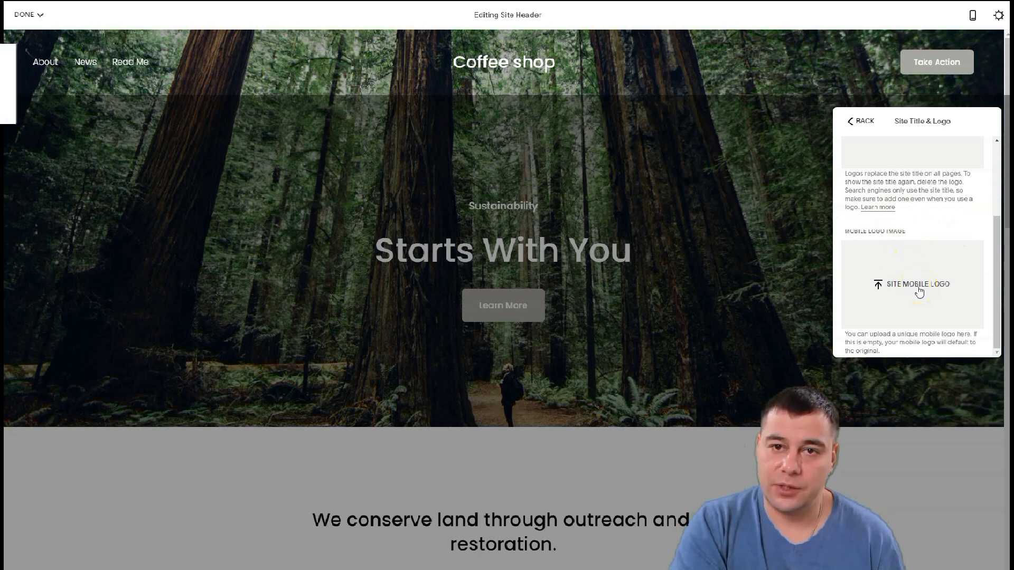
click(918, 286)
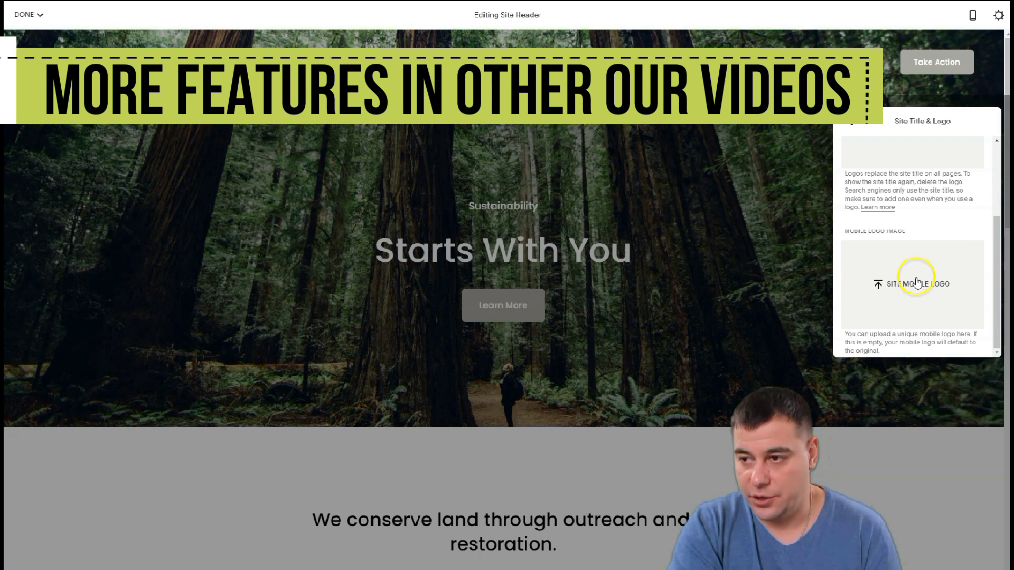
click(858, 126)
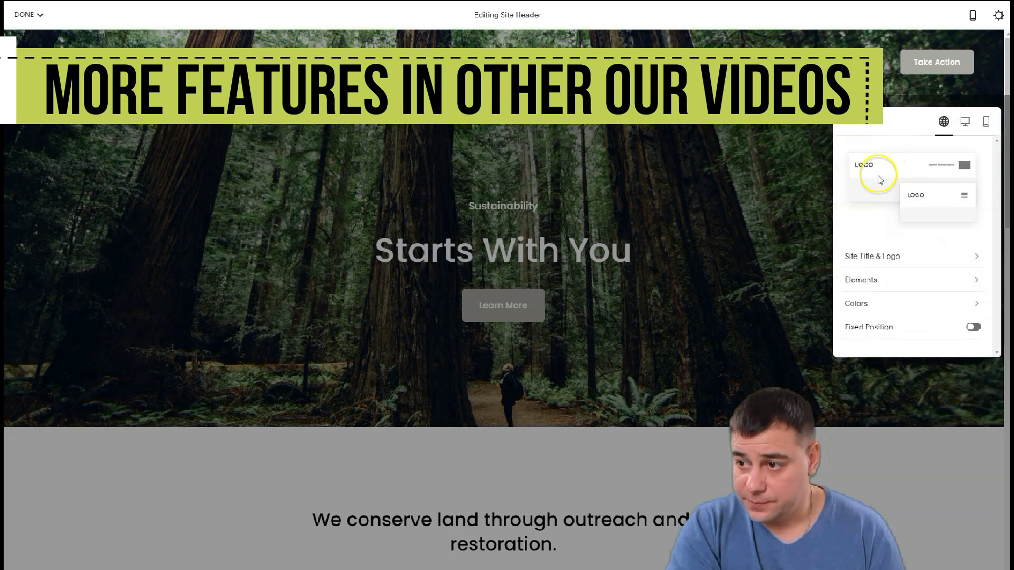
click(885, 281)
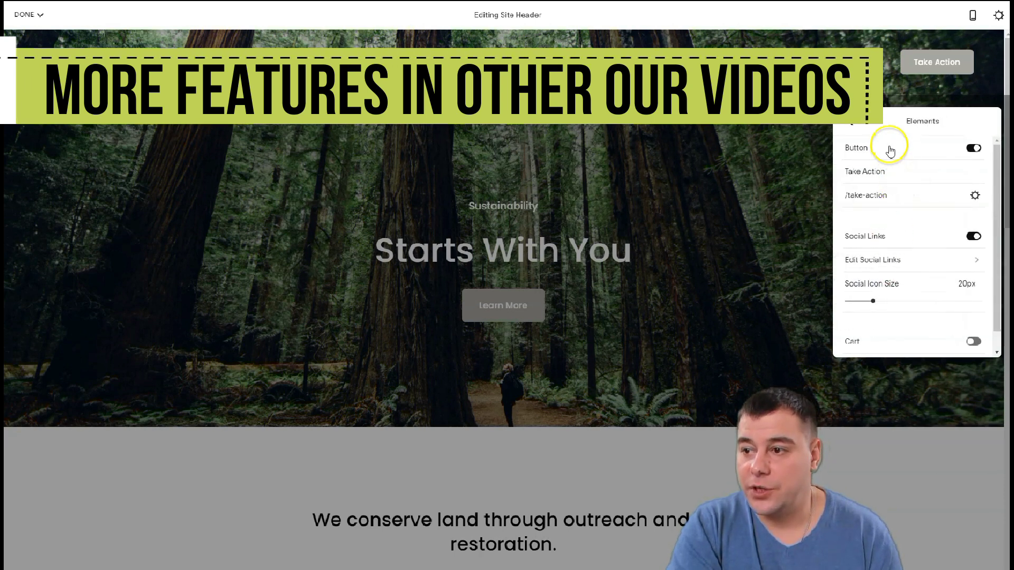
Toggle the header's Take Action button off and on, then edit its /take-action link.
click(973, 148)
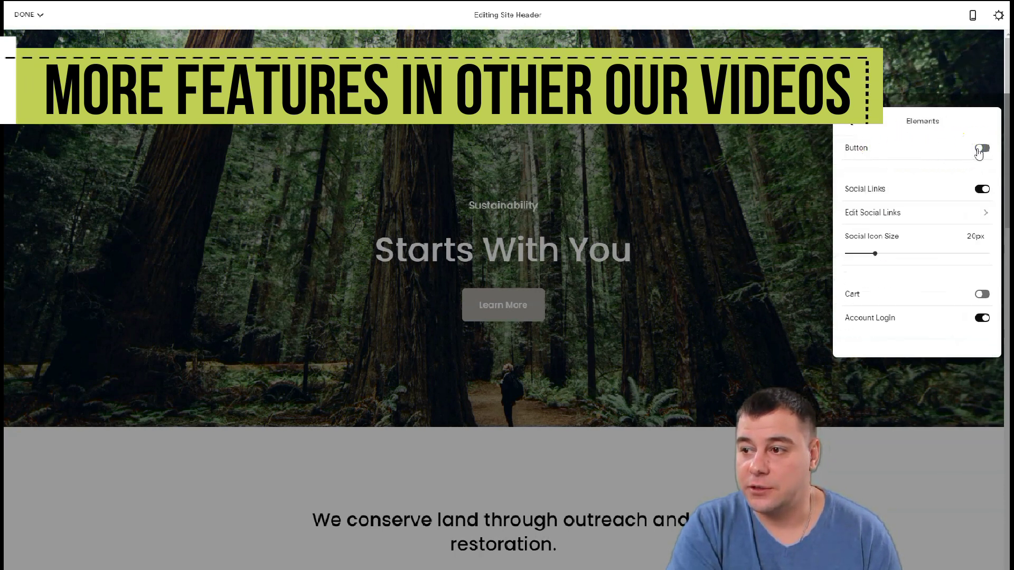
click(978, 148)
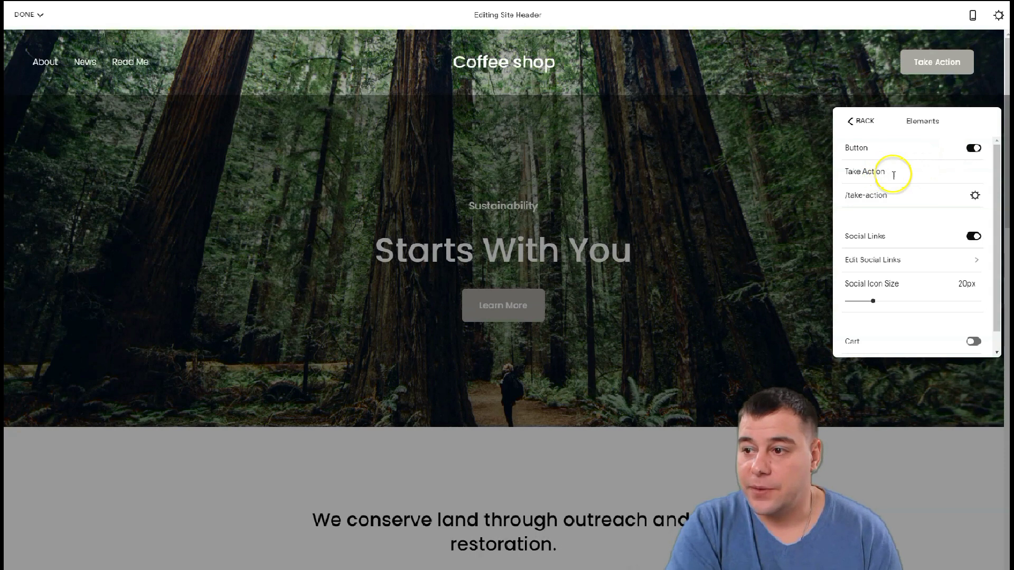
click(974, 196)
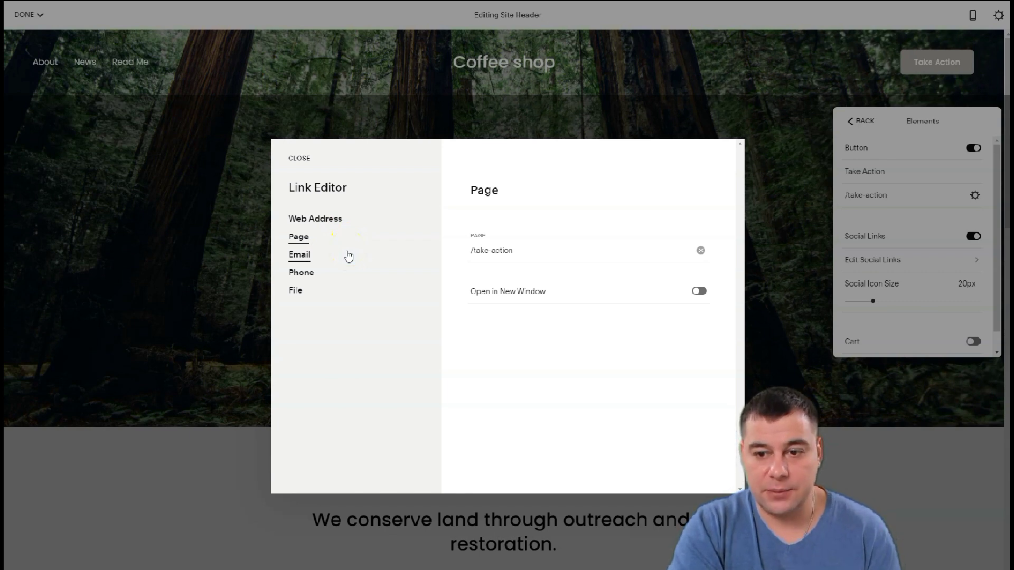
Replace the header button's page link with an Email link to the recipient address and save.
click(701, 250)
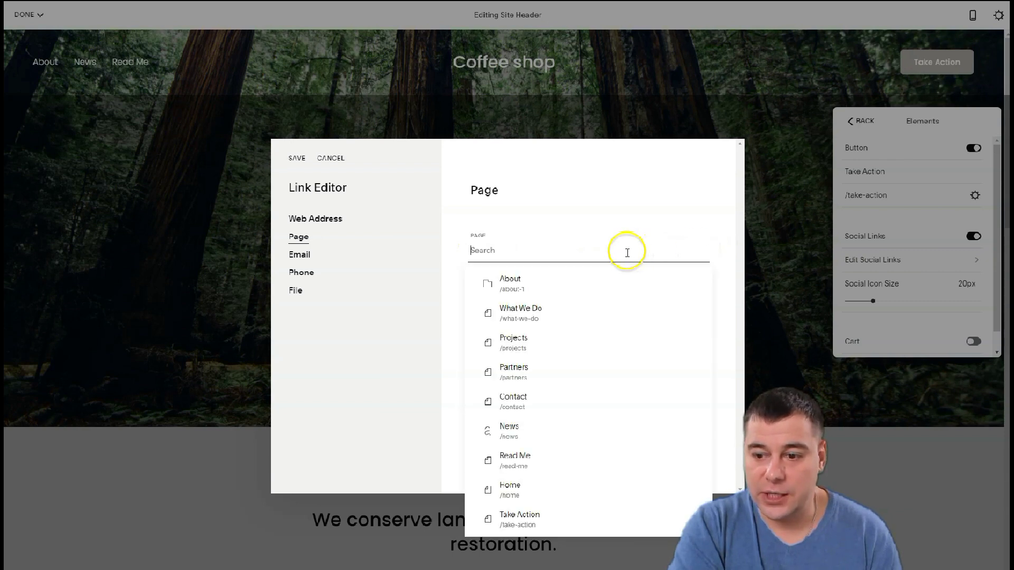
click(301, 257)
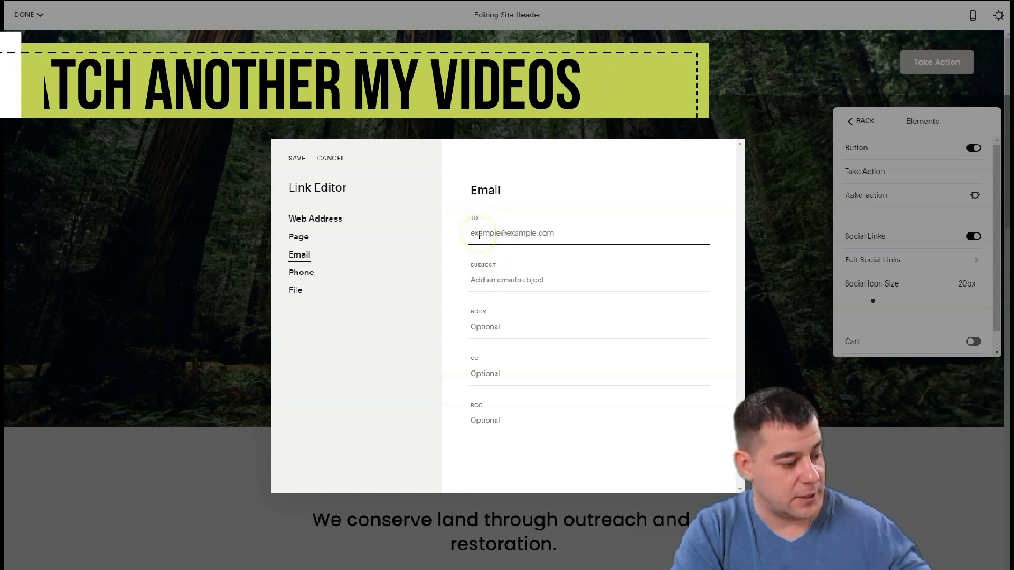
text(123@gmail.com)
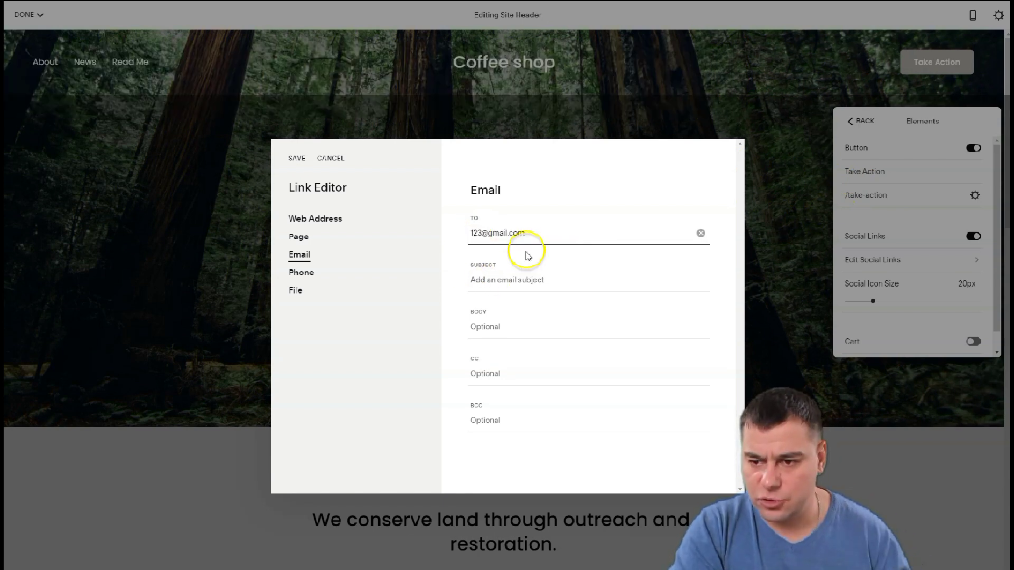
click(296, 159)
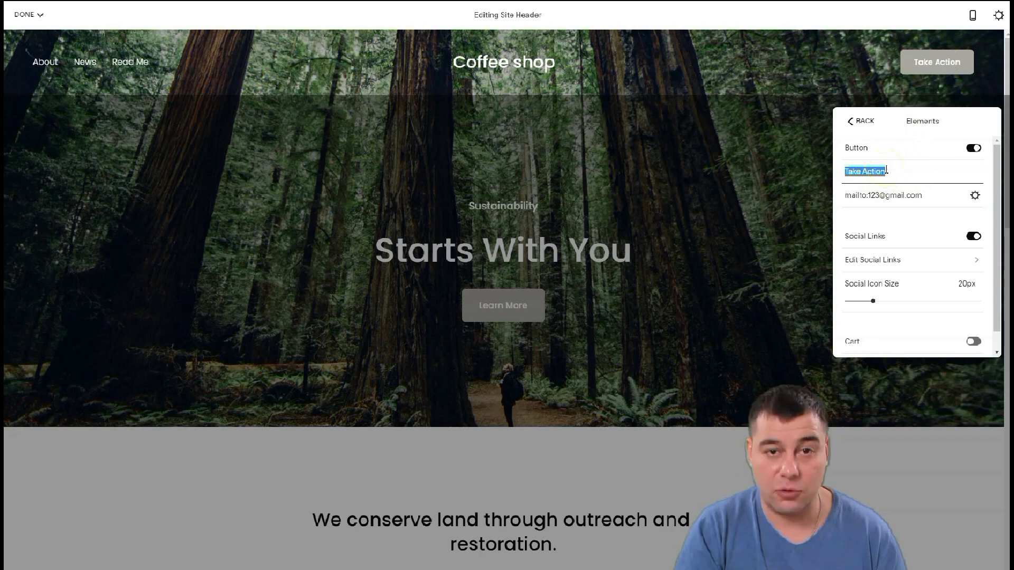
Relabel the header button 'Order now' and check the social links list.
text(Order now)
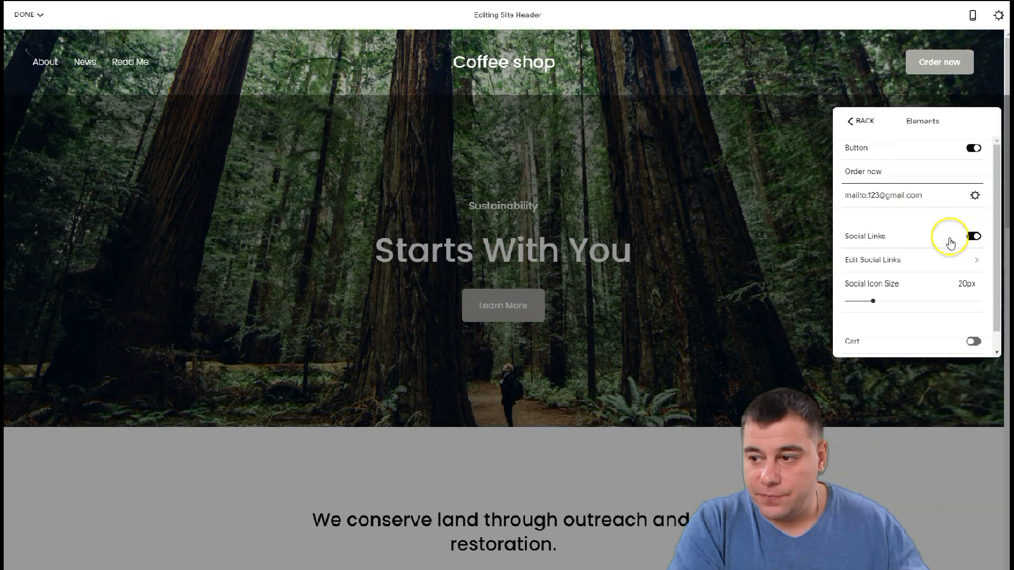
click(973, 236)
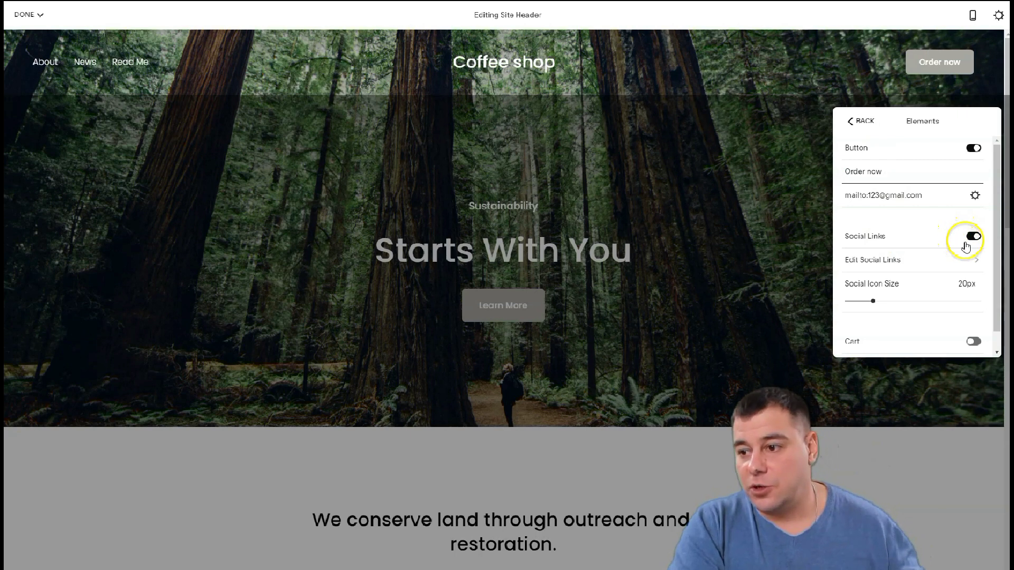
click(928, 264)
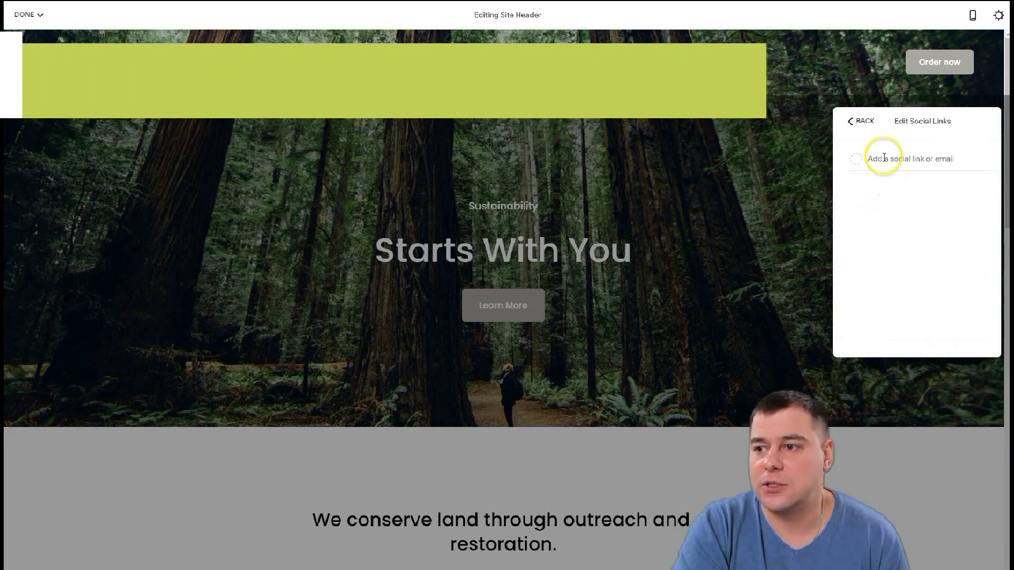
click(851, 121)
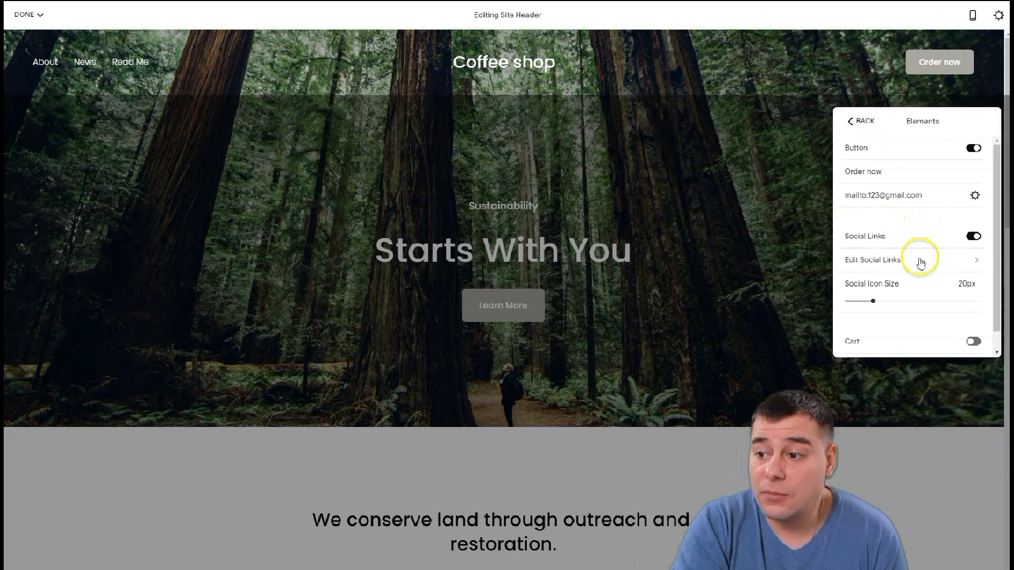
Switch off the header's Cart element, keeping navigation, title and the Order now button.
scroll(921, 253, down, 1)
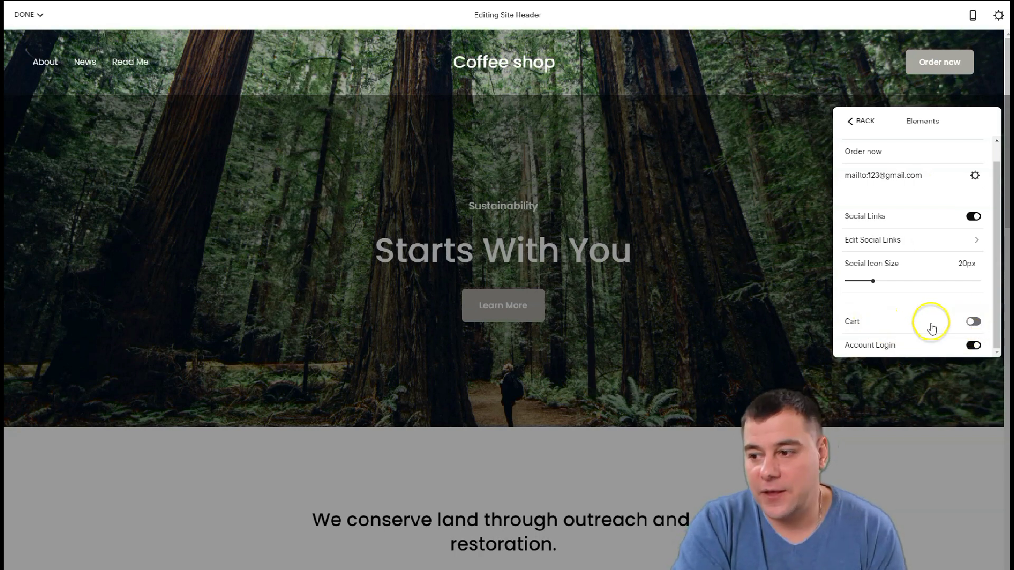
click(972, 323)
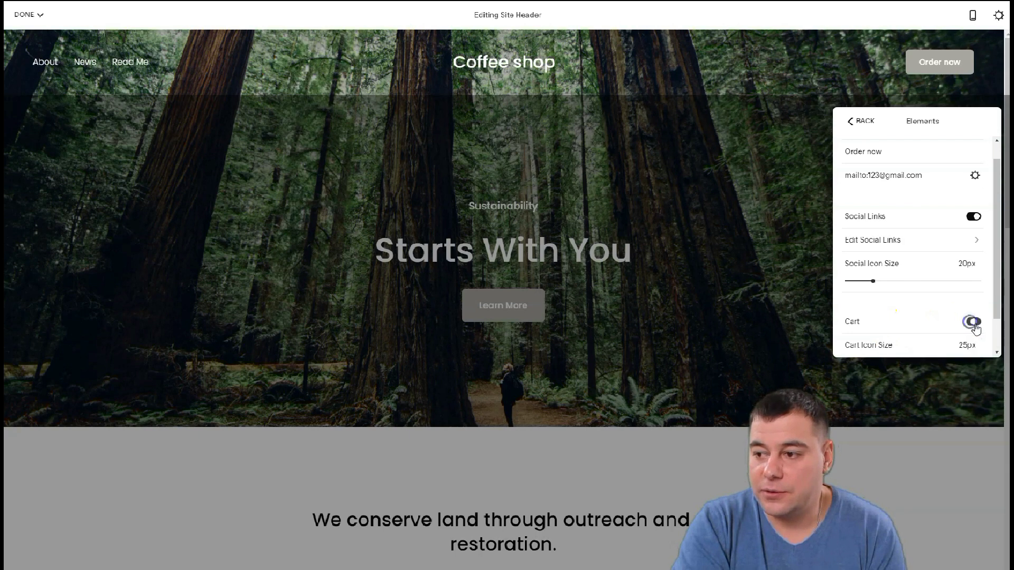
scroll(954, 327, down, 1)
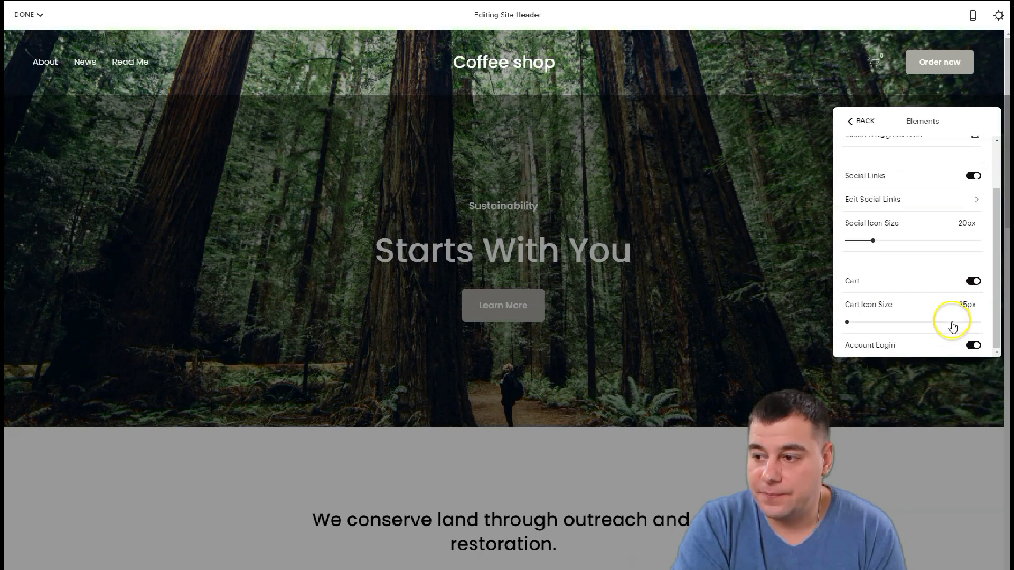
scroll(950, 323, up, 1)
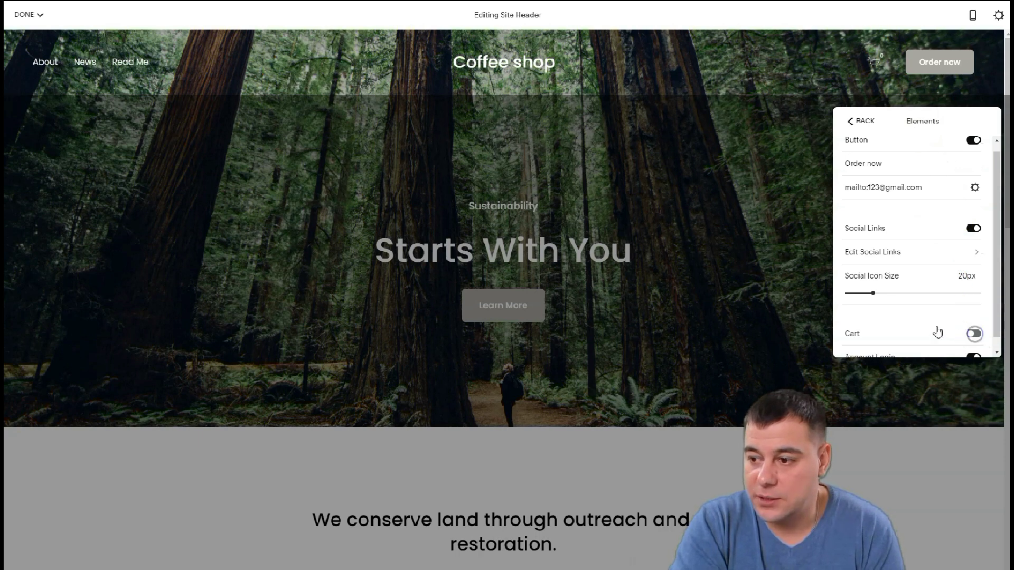
scroll(938, 332, down, 1)
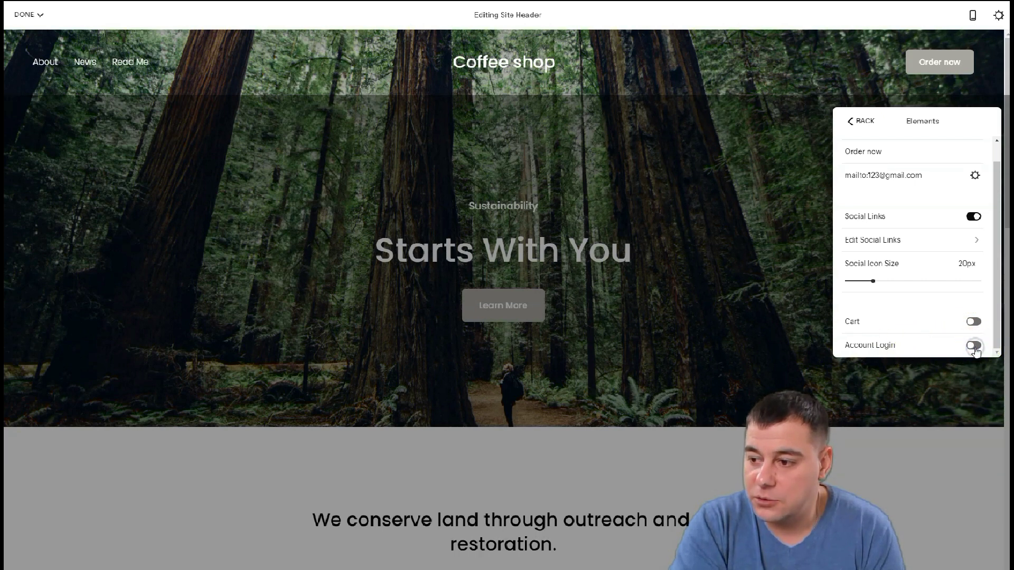
scroll(883, 238, up, 1)
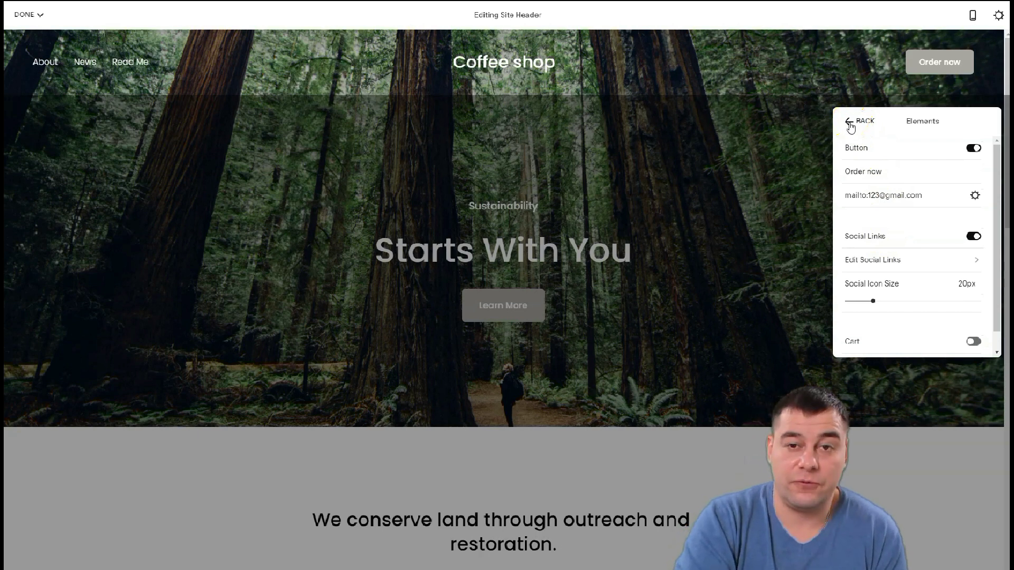
click(849, 122)
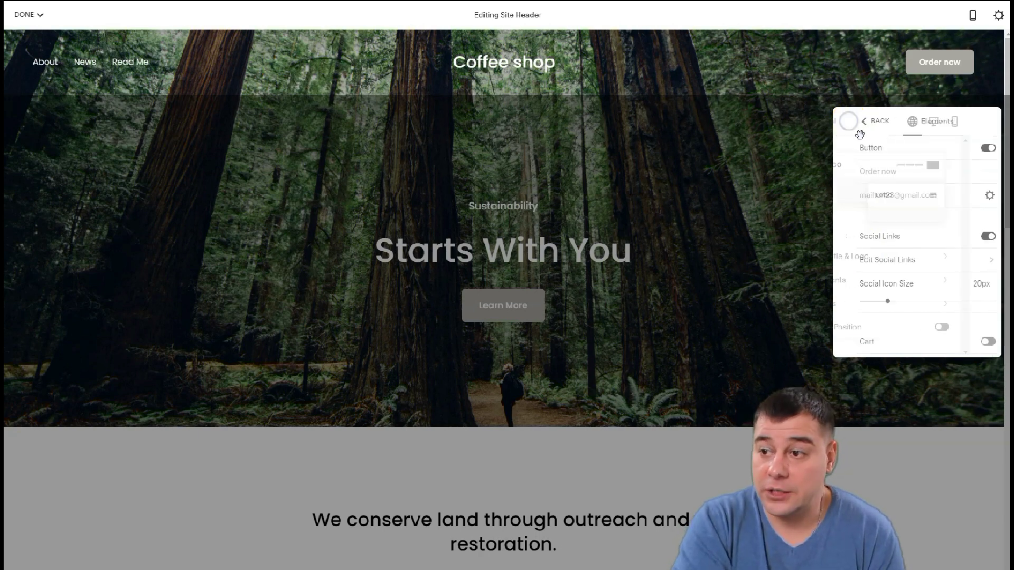
Check the header's Colors settings, then close the header editor back to the Home page.
click(882, 166)
click(918, 307)
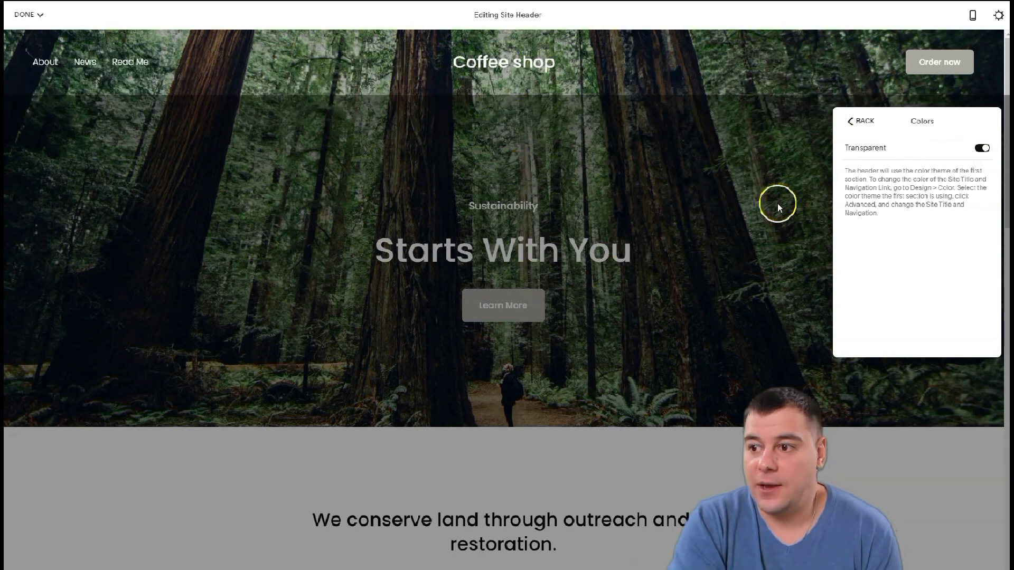
click(853, 120)
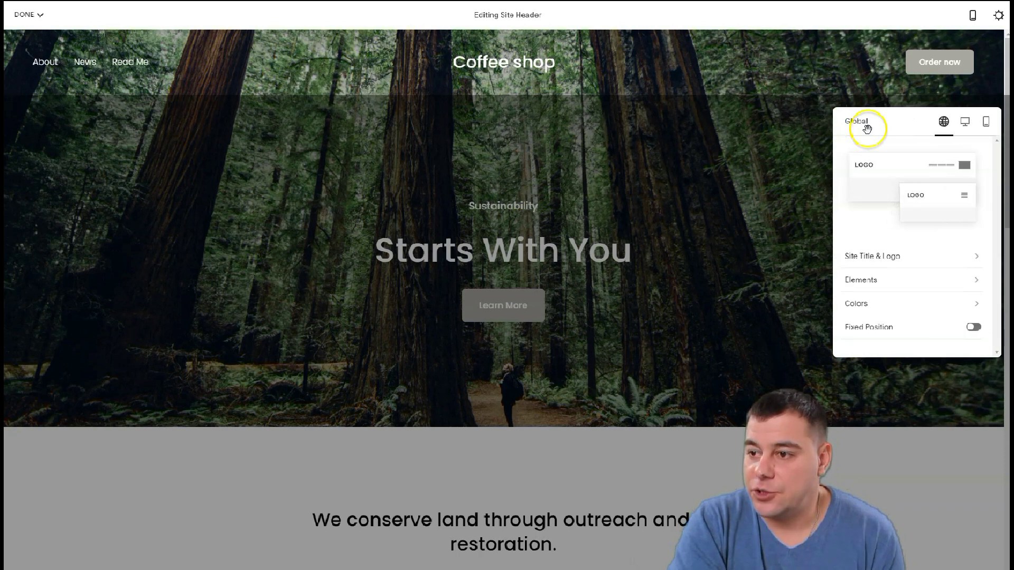
click(756, 153)
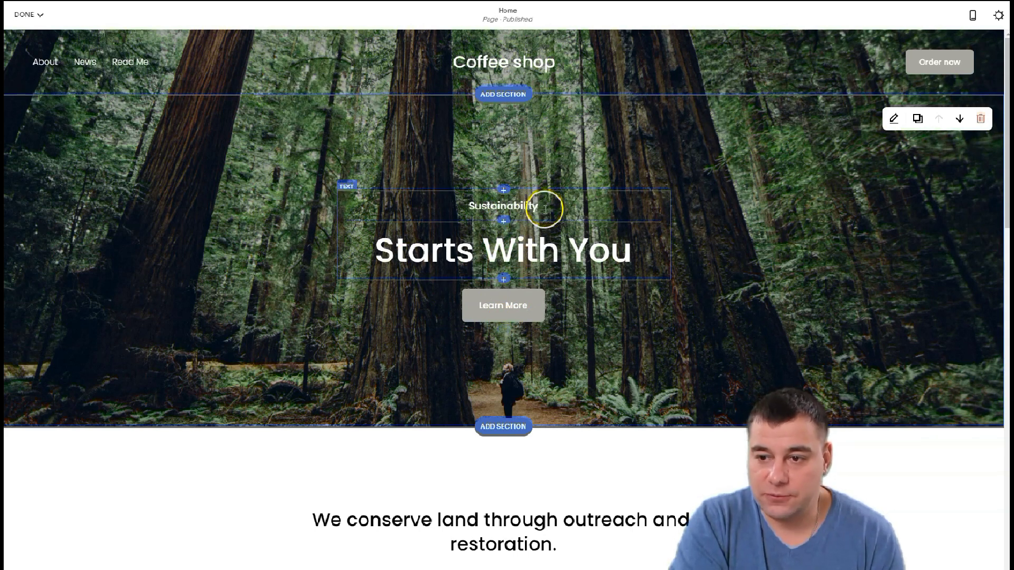
Delete the Sustainability label above the hero heading.
drag(545, 208, 470, 208)
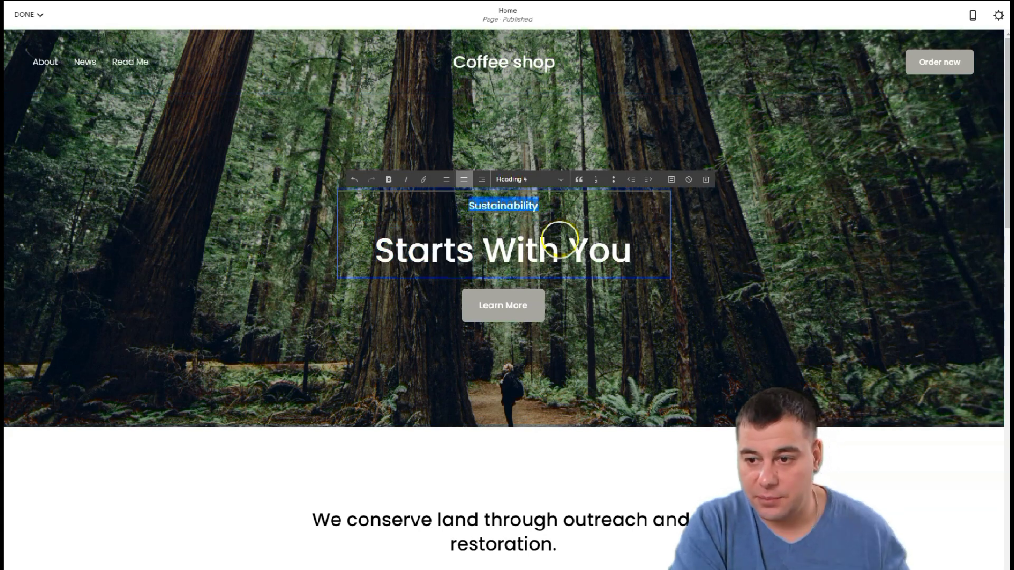
key(BackSpace)
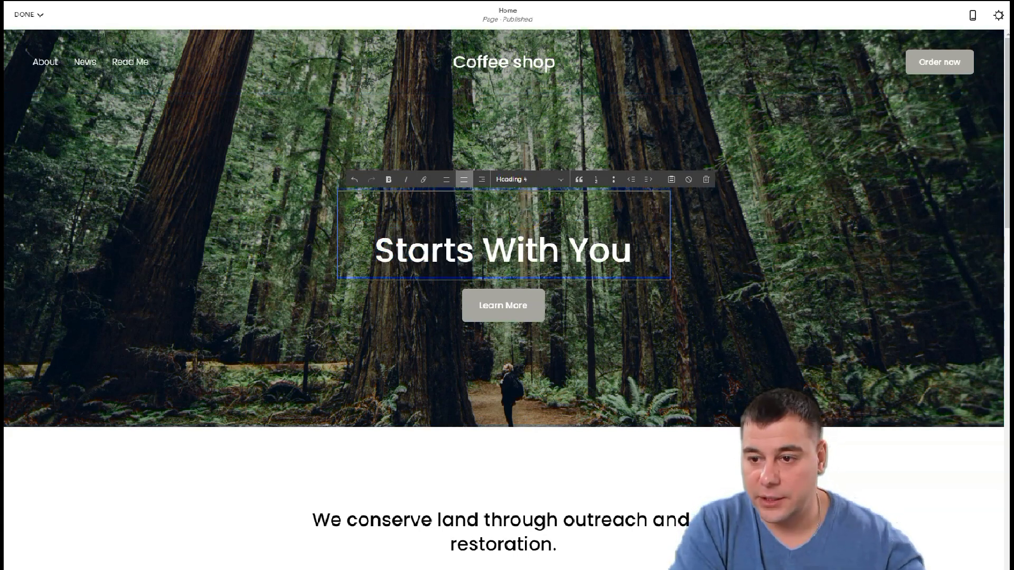
key(BackSpace)
Change the hero heading to 'Your Best coffee experience ever'.
triple_click(625, 242)
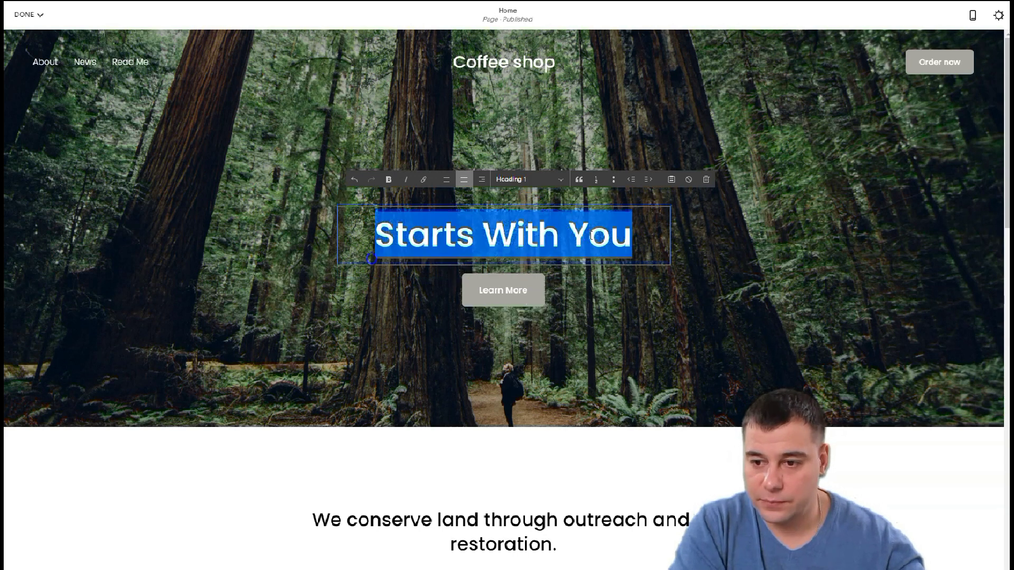
text(Your Best coffee experience ever)
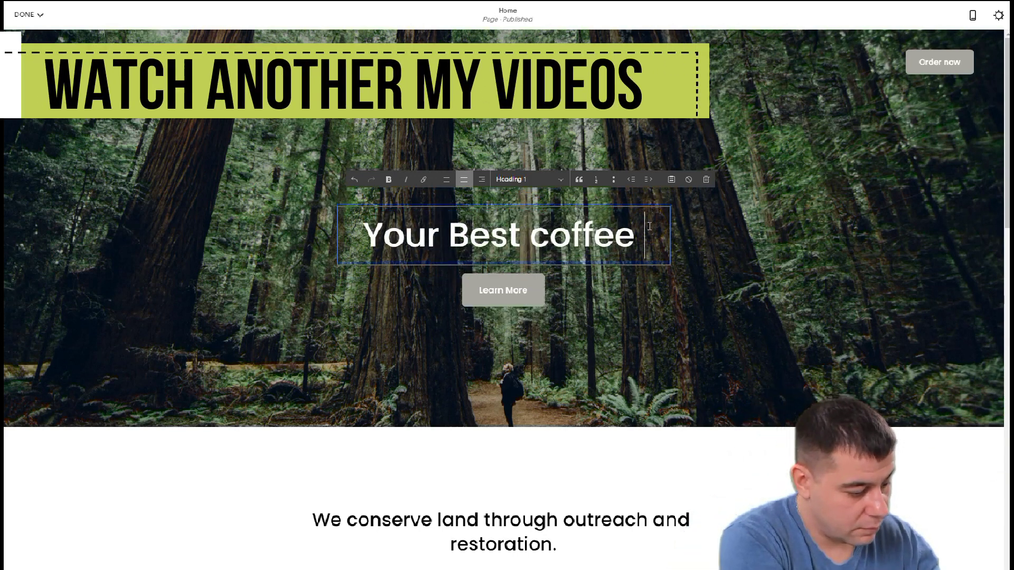
click(637, 319)
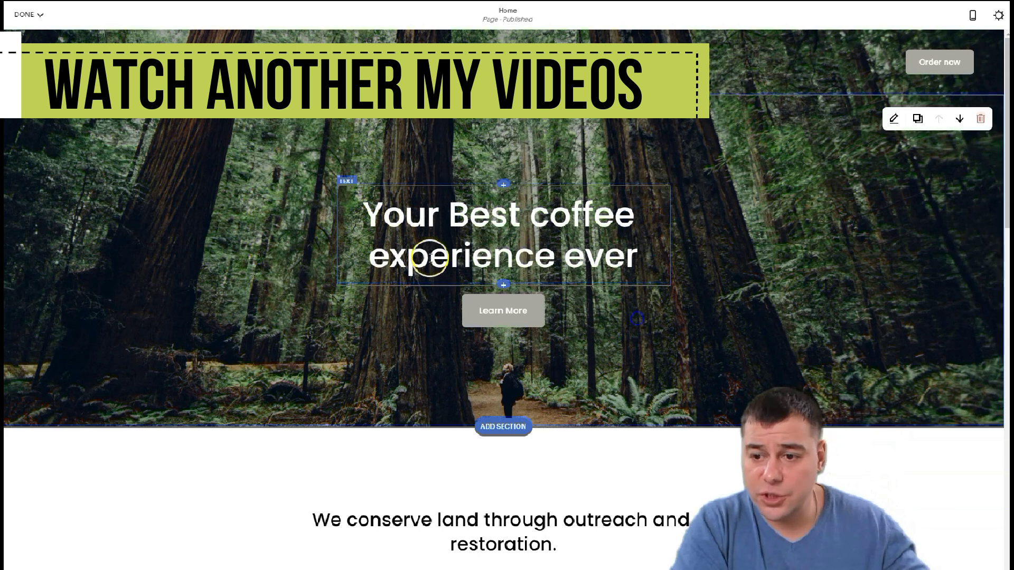
click(503, 286)
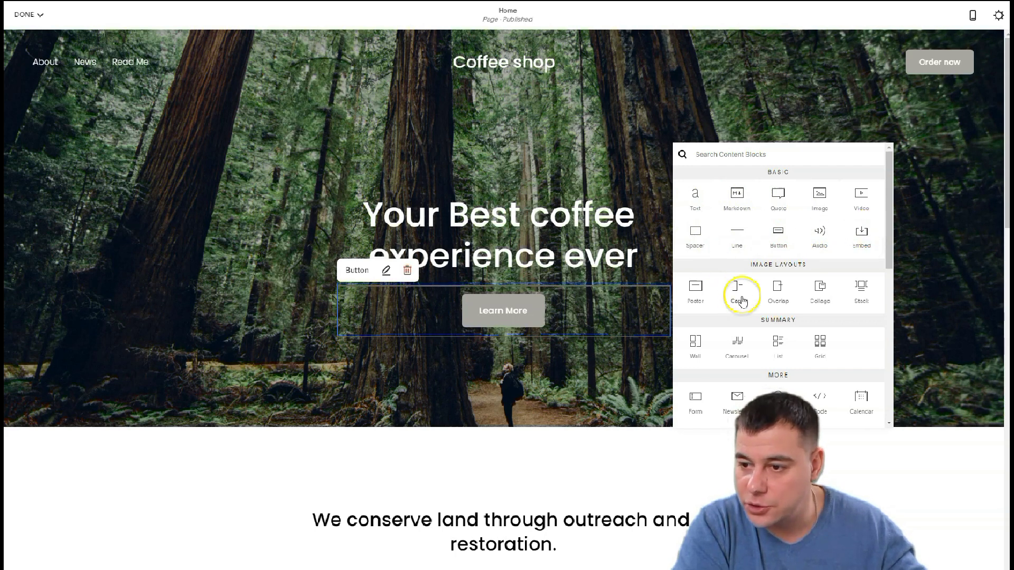
Add a centred Heading 2 text line 'One click away' above the Learn More button.
scroll(792, 317, down, 3)
scroll(835, 259, down, 4)
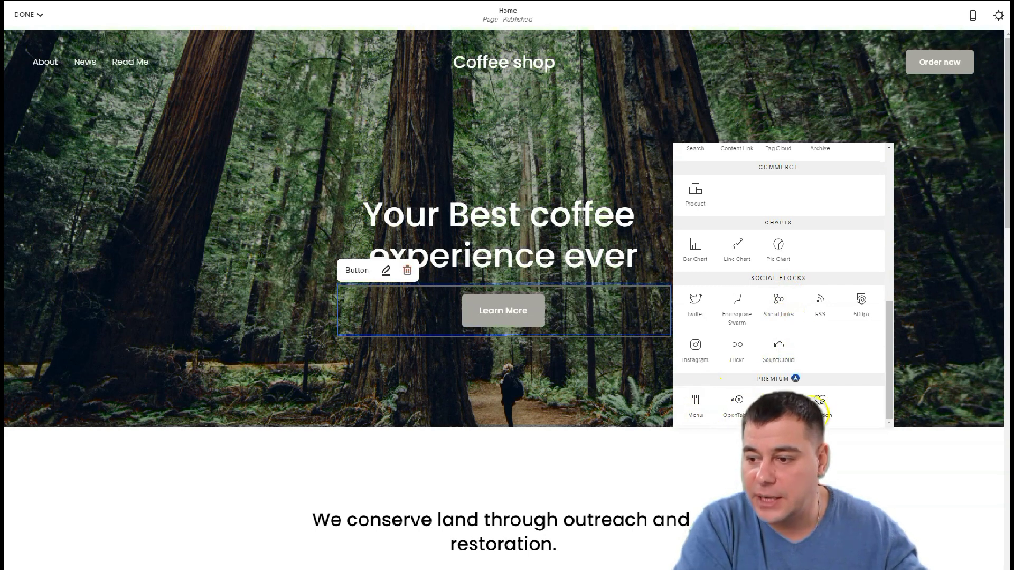
scroll(779, 343, up, 7)
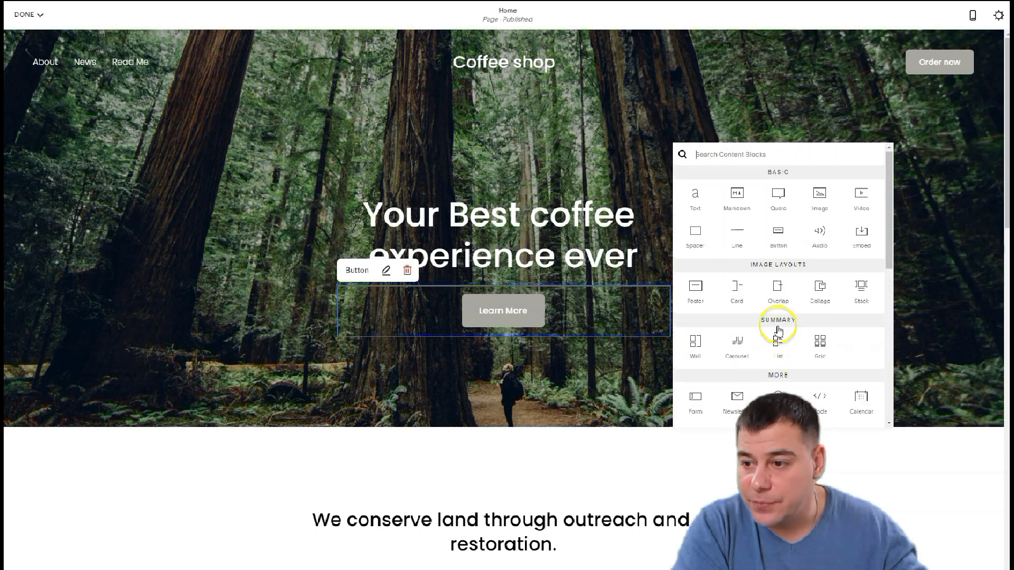
click(709, 206)
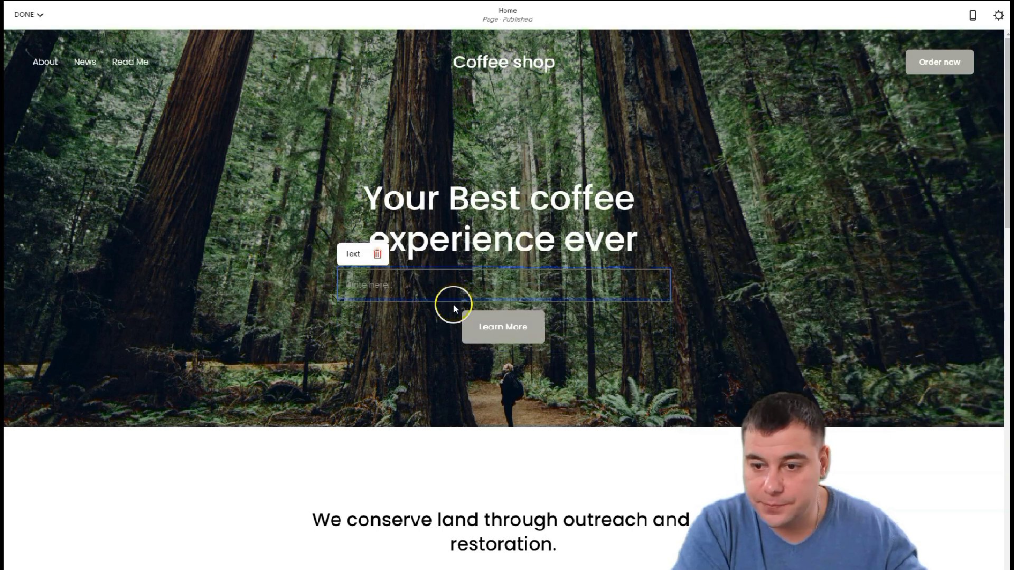
text(One click awa)
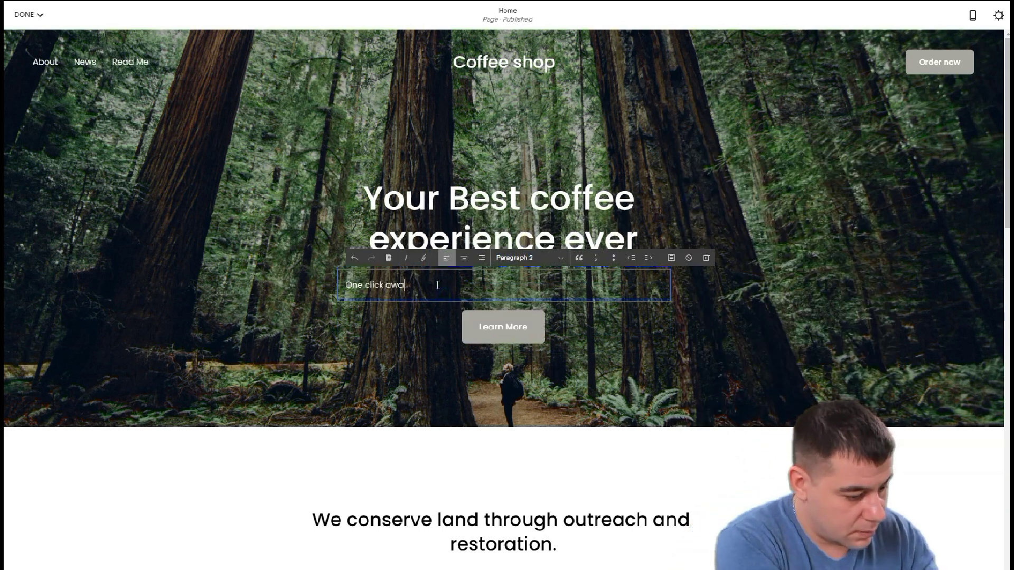
text(y)
click(463, 259)
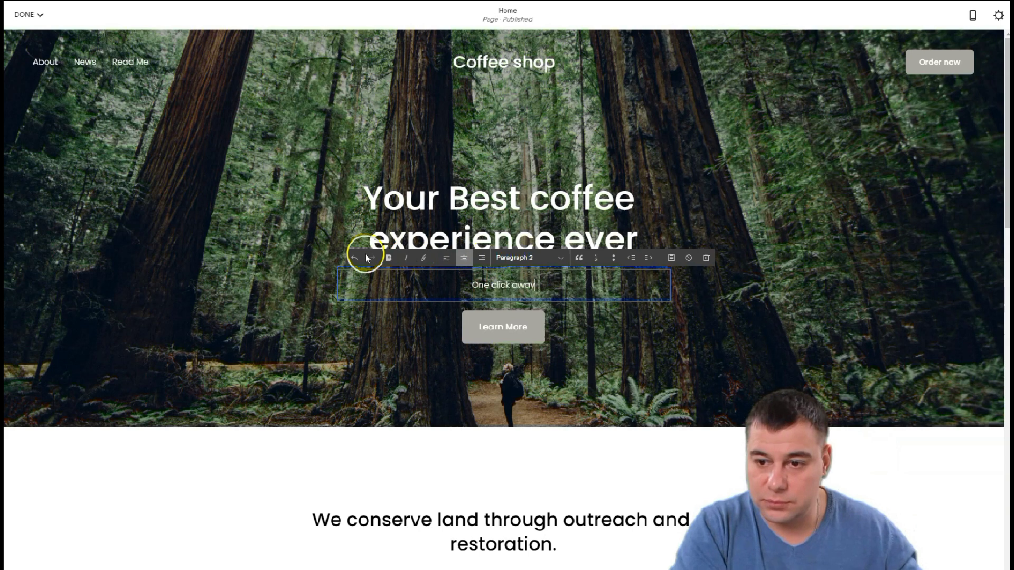
click(561, 258)
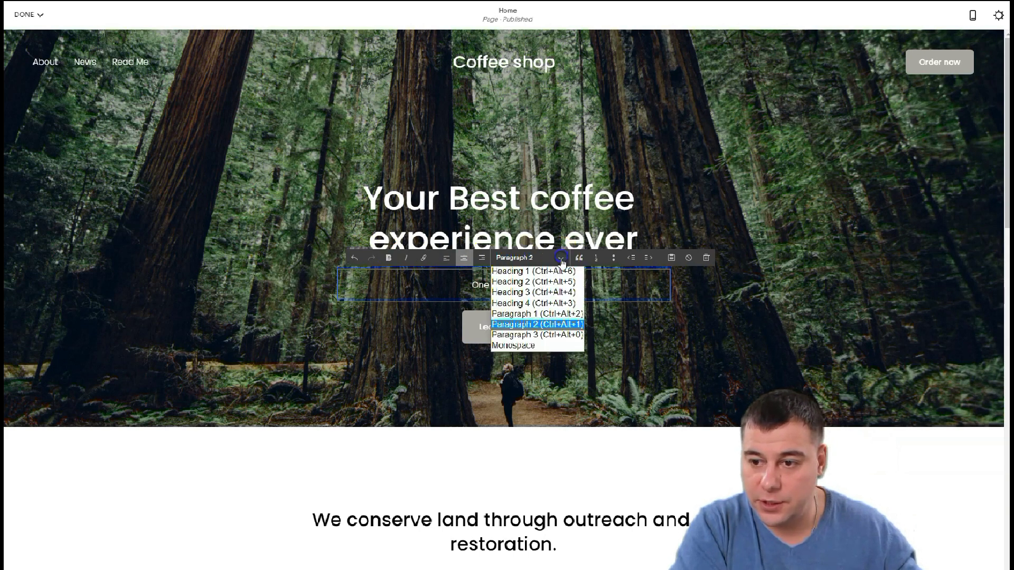
click(531, 283)
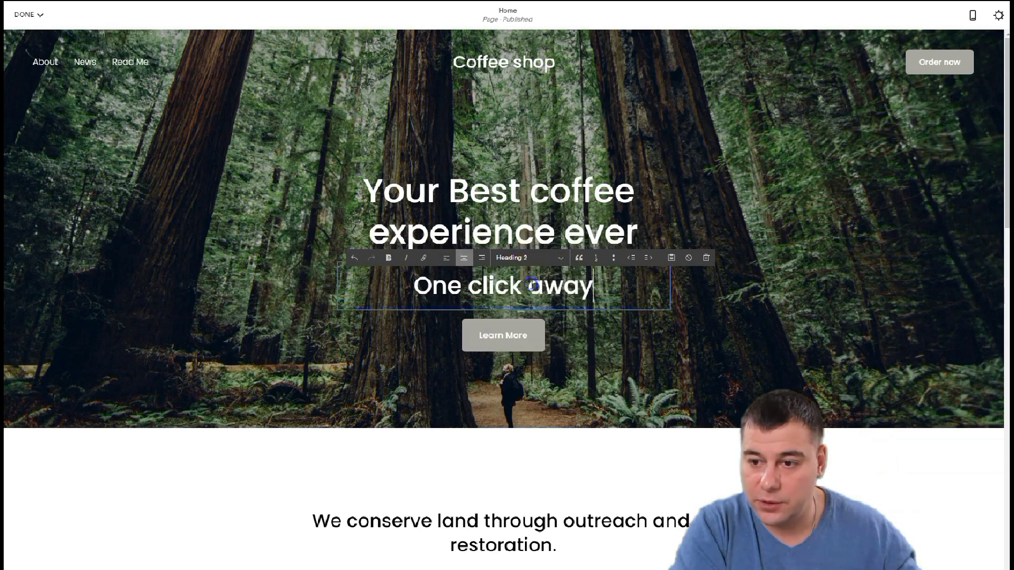
click(588, 344)
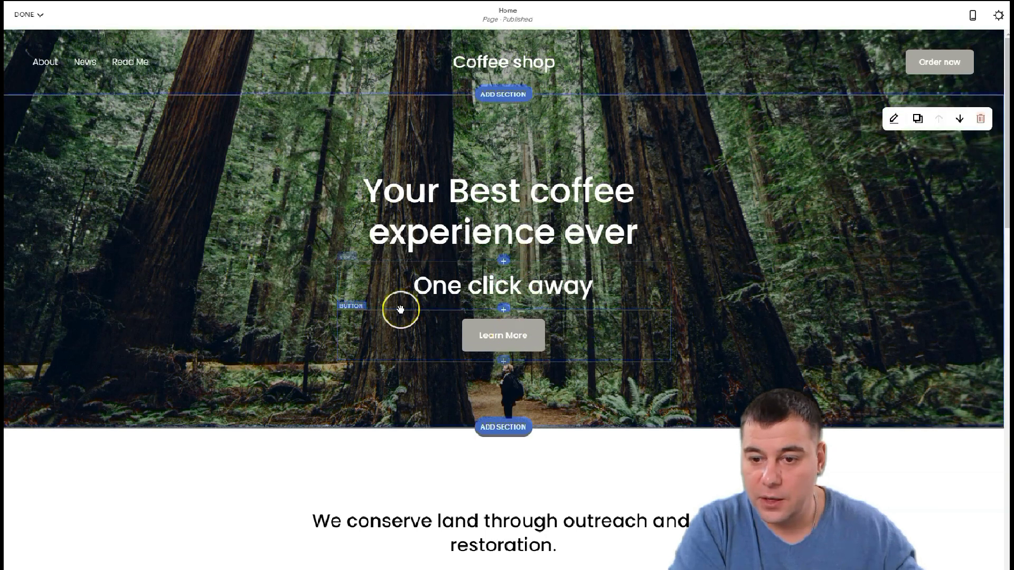
Rename the hero's Learn More button to 'Order now'.
click(359, 315)
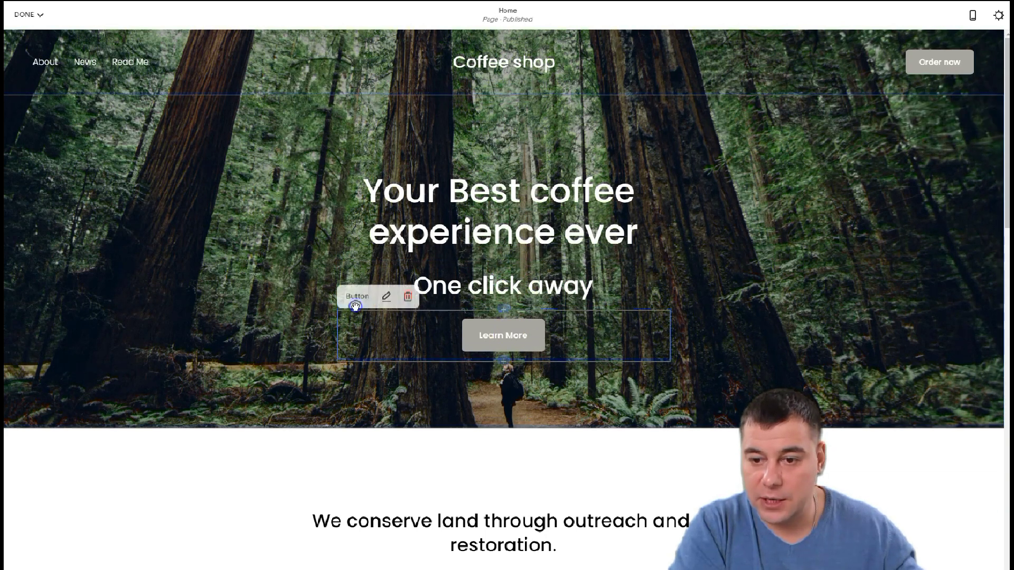
click(386, 297)
text(Orde now)
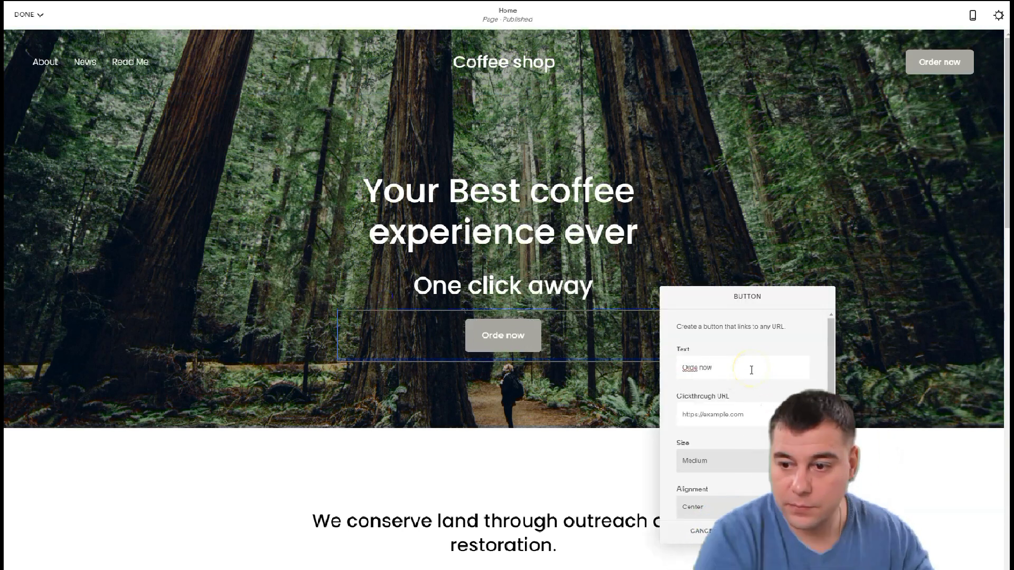
click(697, 369)
text(r)
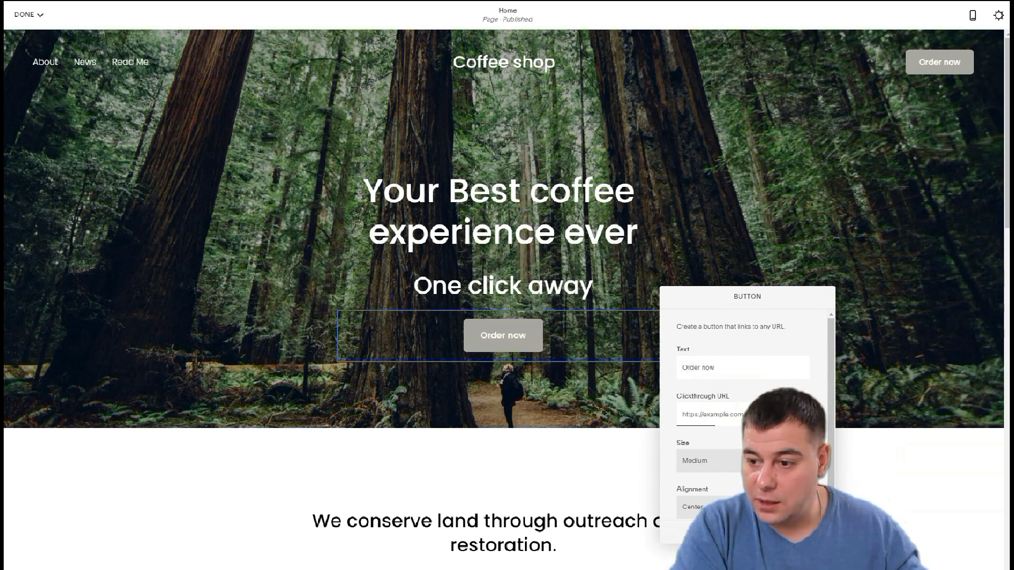
Set the button's clickthrough link to an Email address and save it.
click(710, 415)
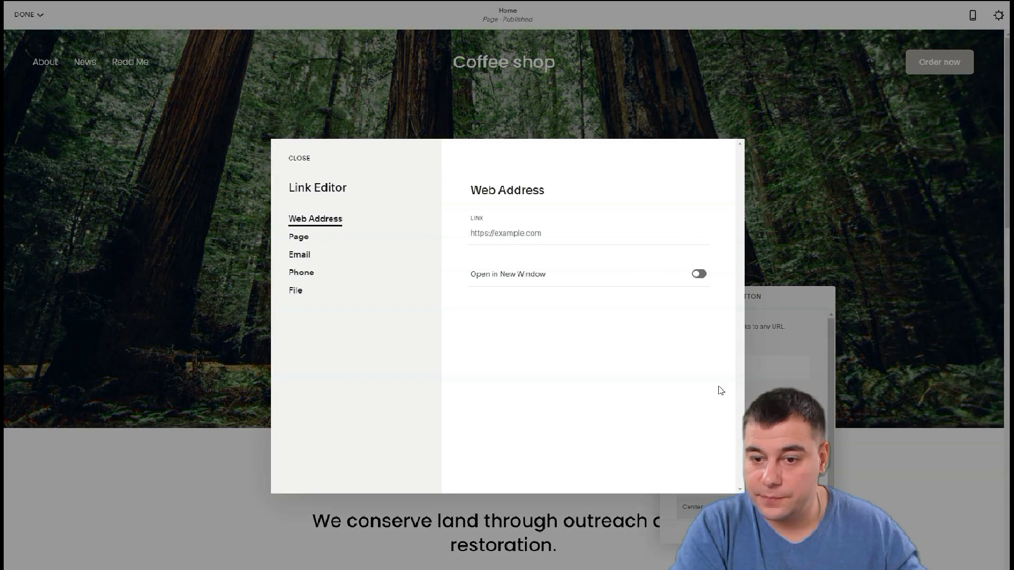
click(300, 274)
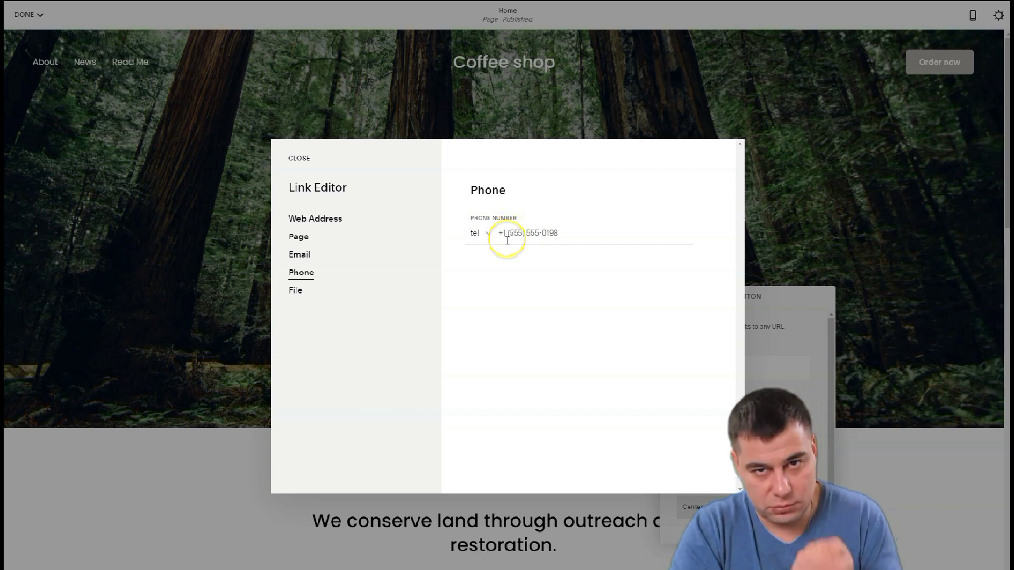
click(300, 256)
click(480, 233)
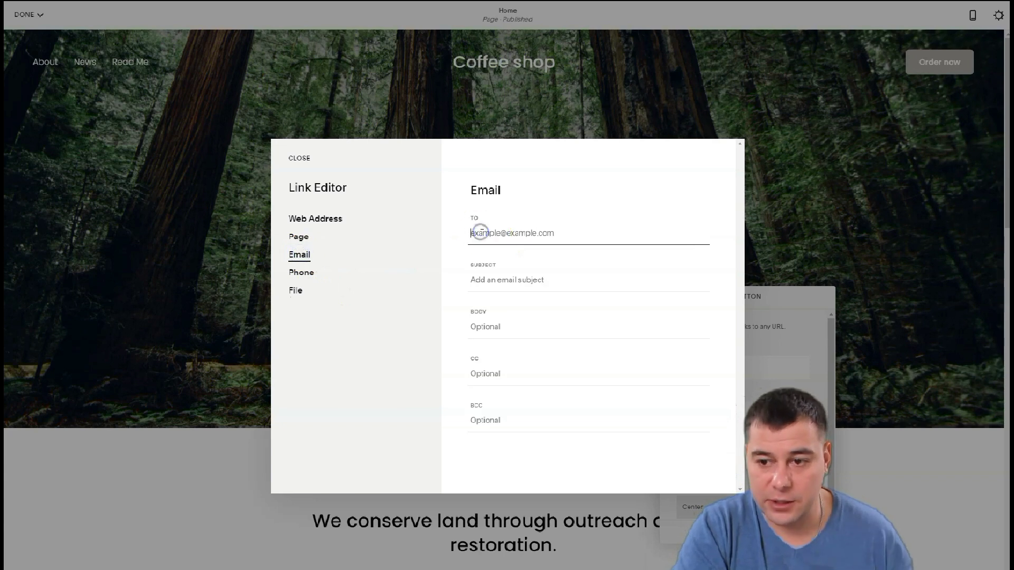
text(123@gmail.com)
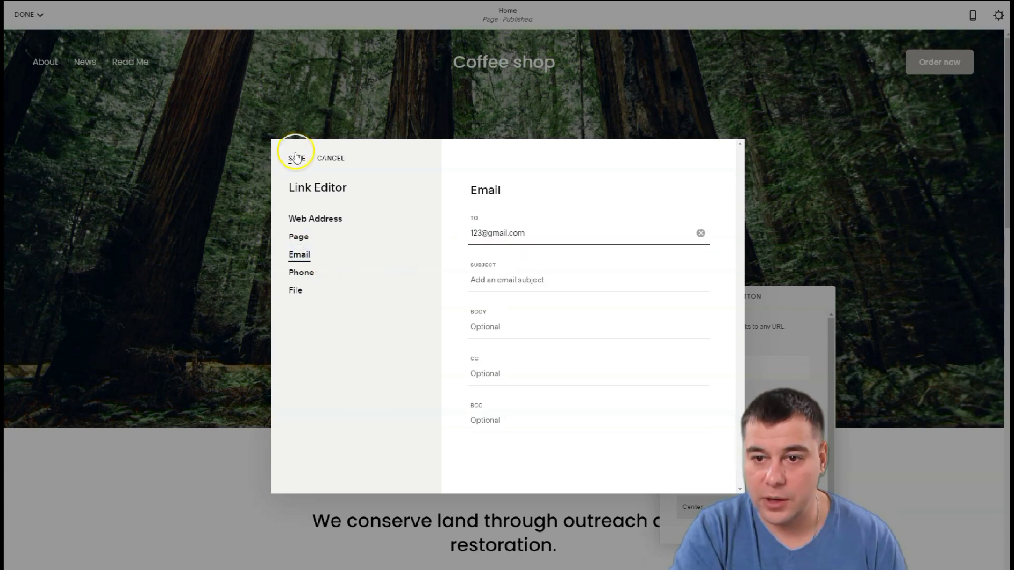
click(296, 159)
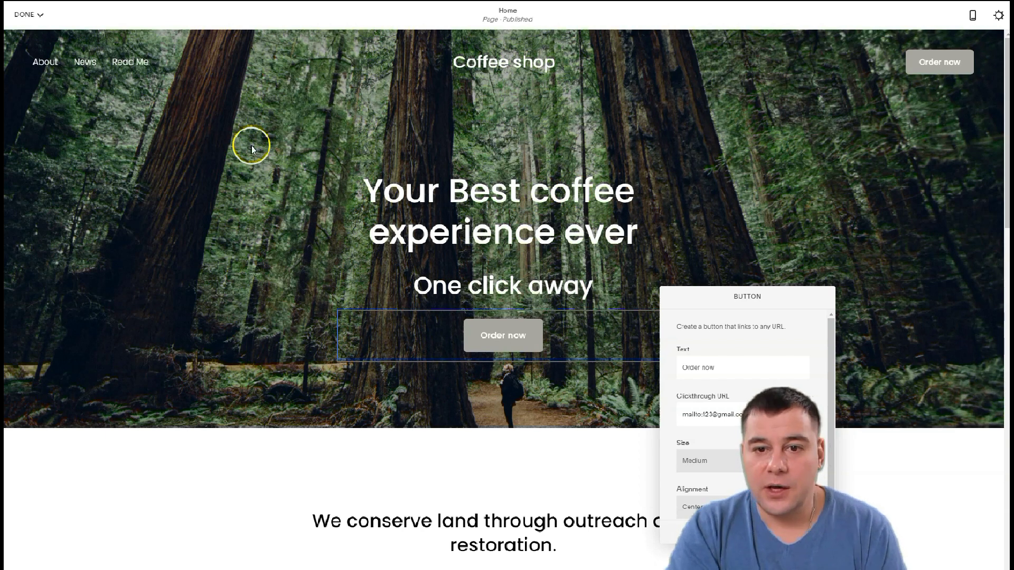
Set the hero section height to M.
click(783, 216)
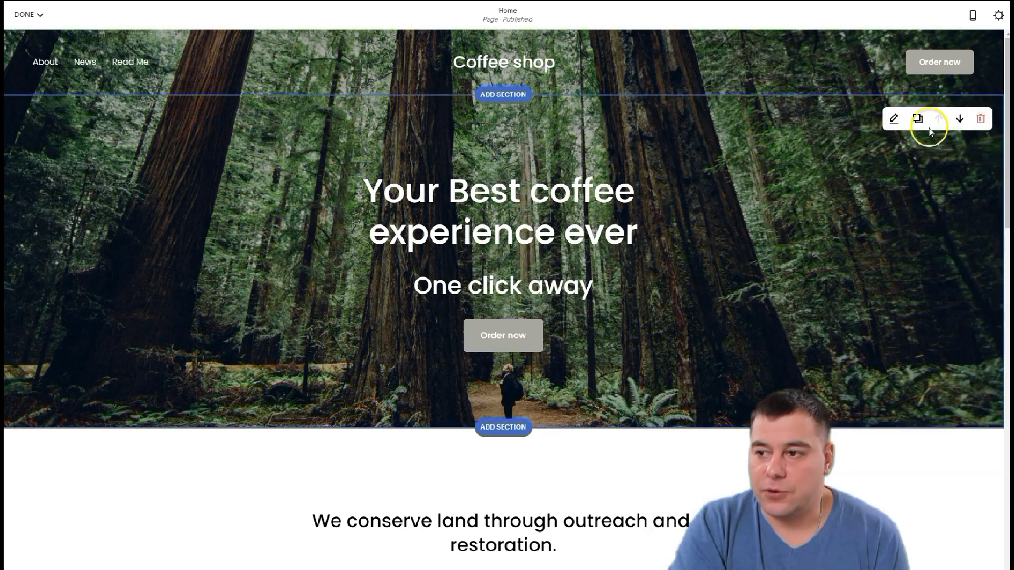
click(892, 119)
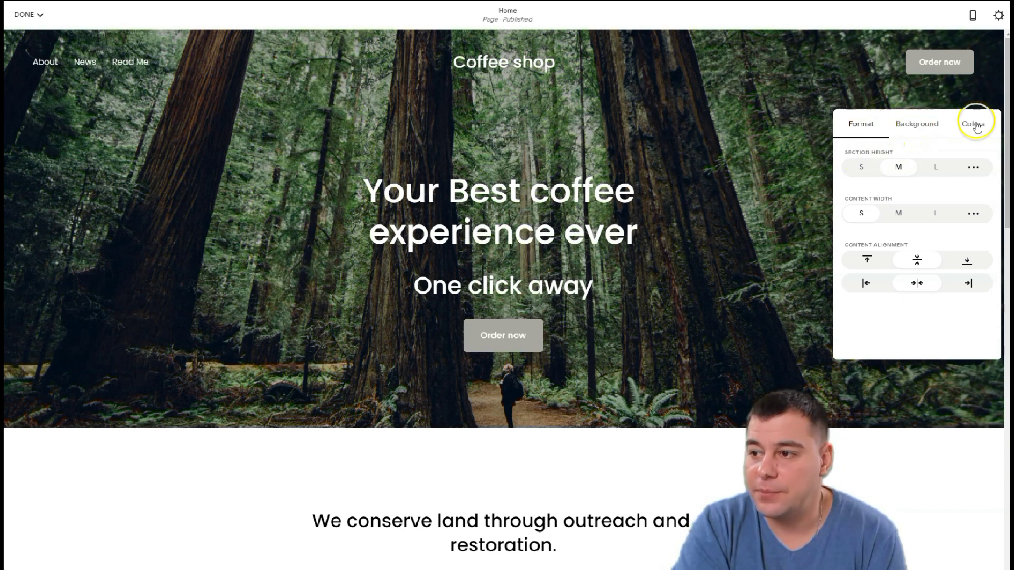
click(860, 169)
click(897, 167)
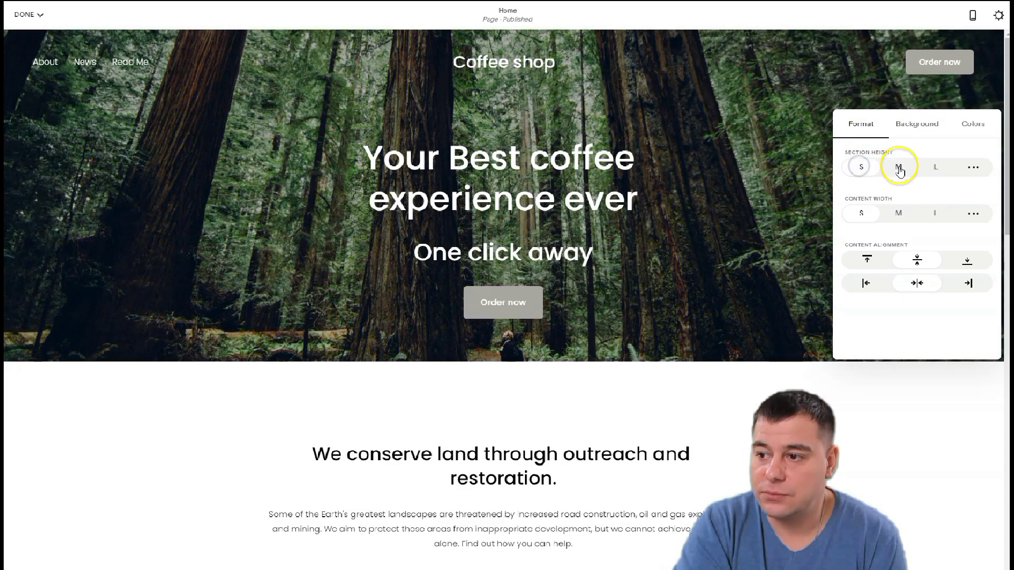
click(935, 169)
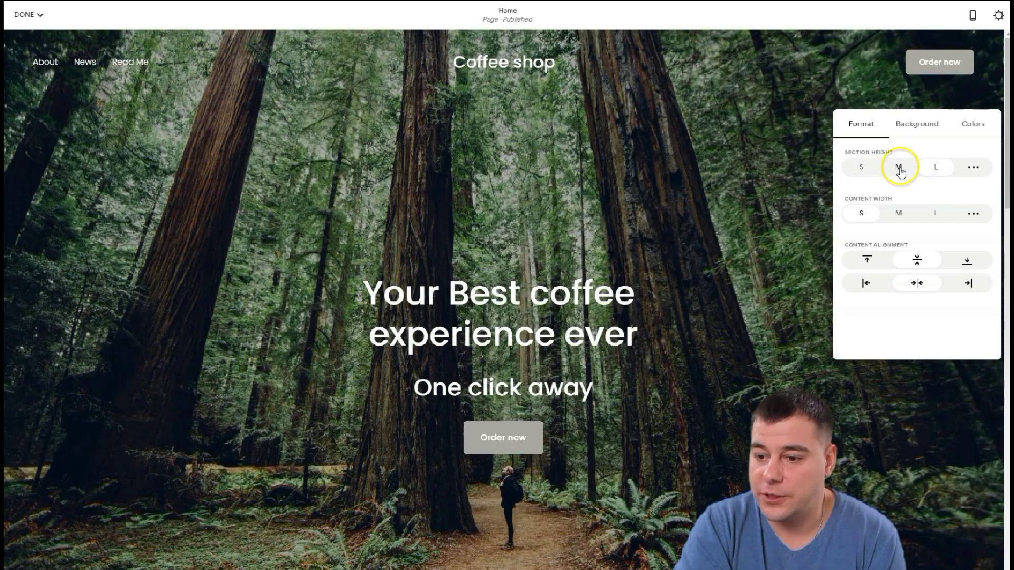
click(898, 167)
Give the hero content width S with middle-centre alignment, keeping height M.
click(898, 213)
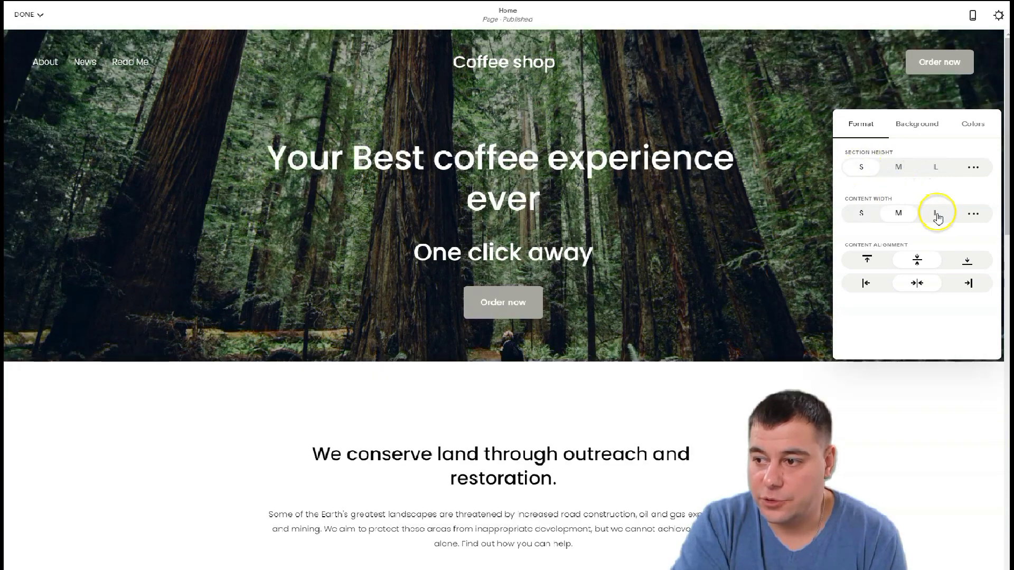
click(935, 213)
click(899, 175)
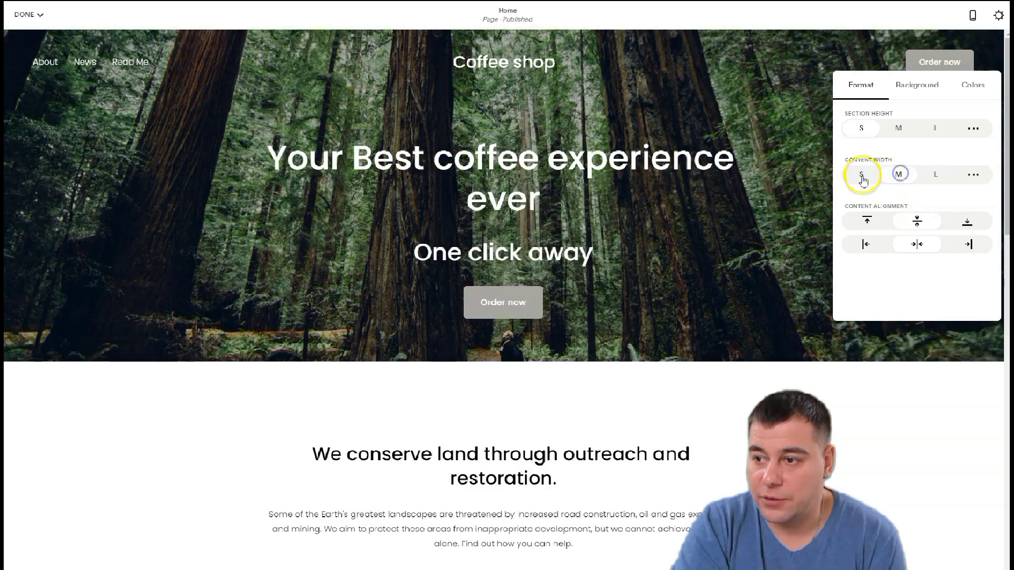
click(861, 174)
click(868, 221)
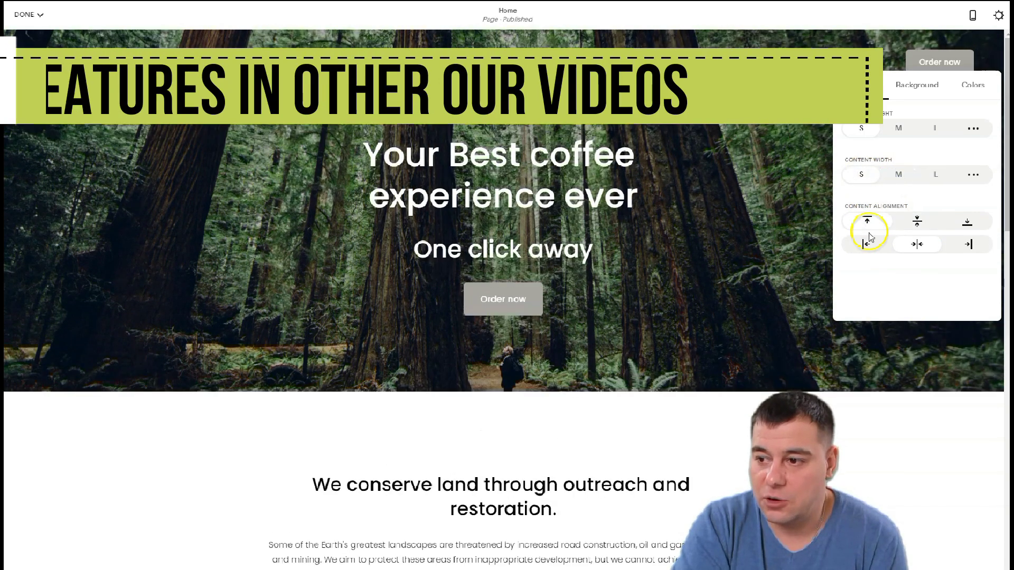
click(867, 242)
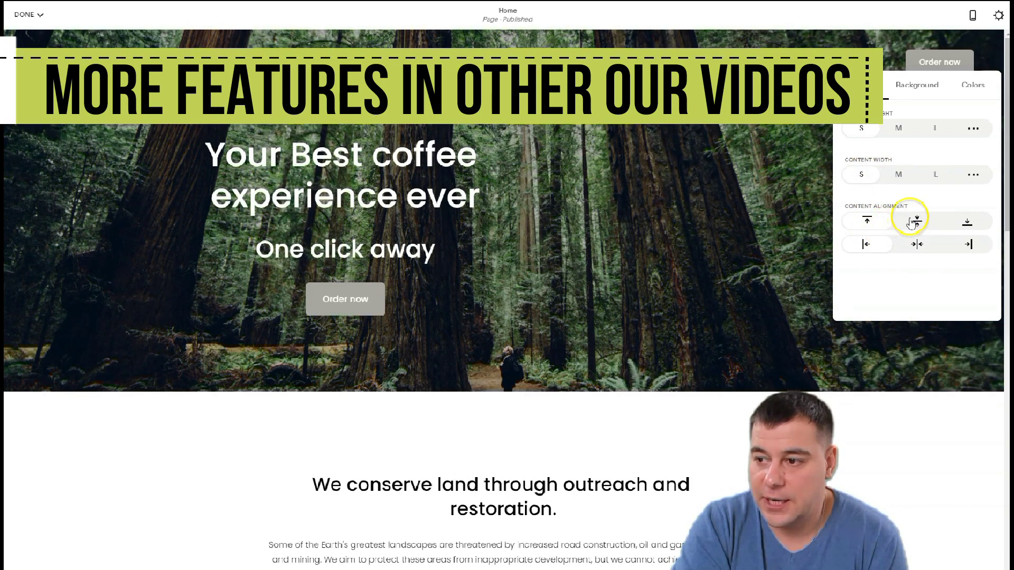
click(918, 221)
click(917, 244)
click(905, 127)
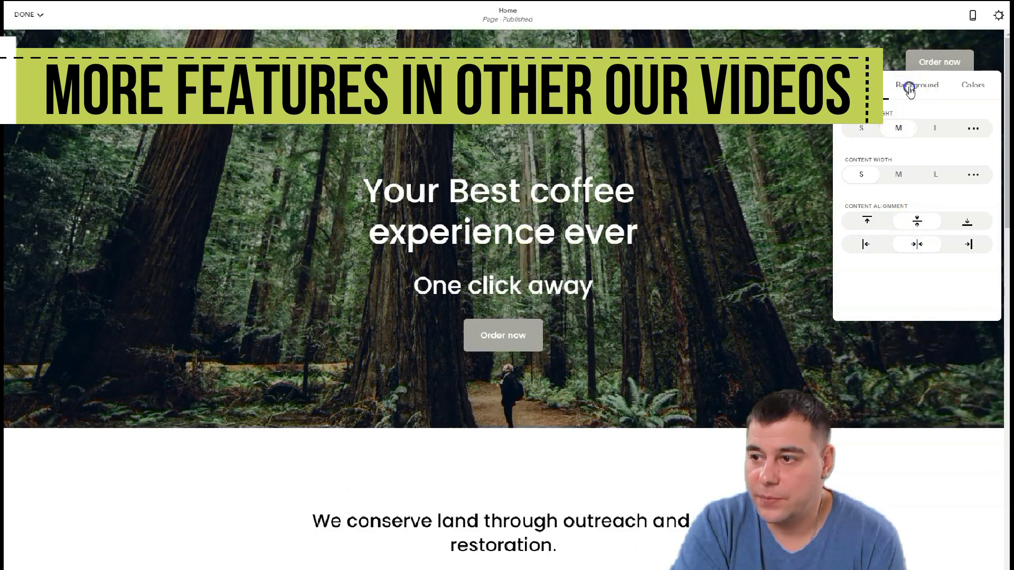
click(901, 85)
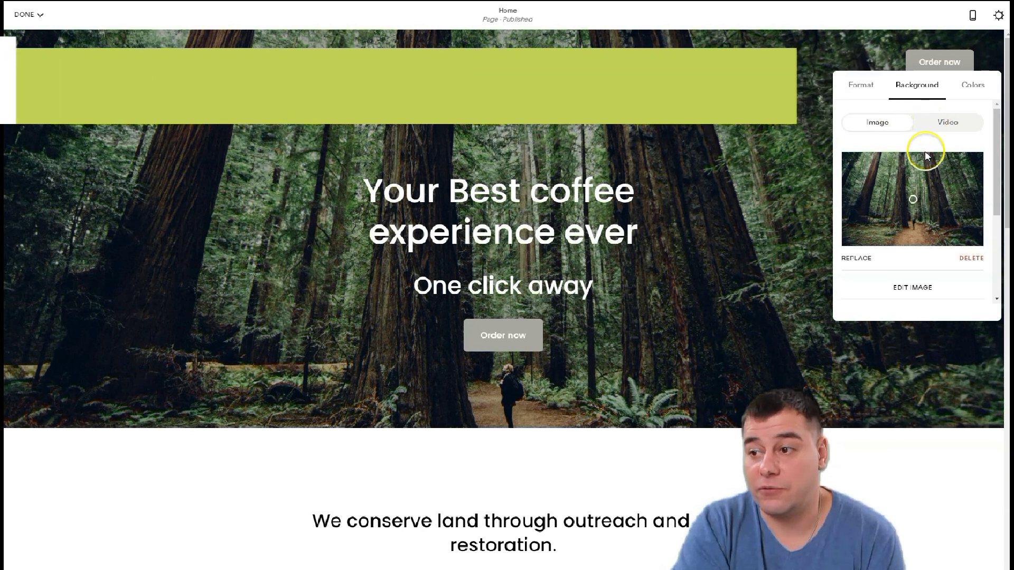
Replace the forest hero background with a stock photo of a coffee cup on beans.
click(941, 124)
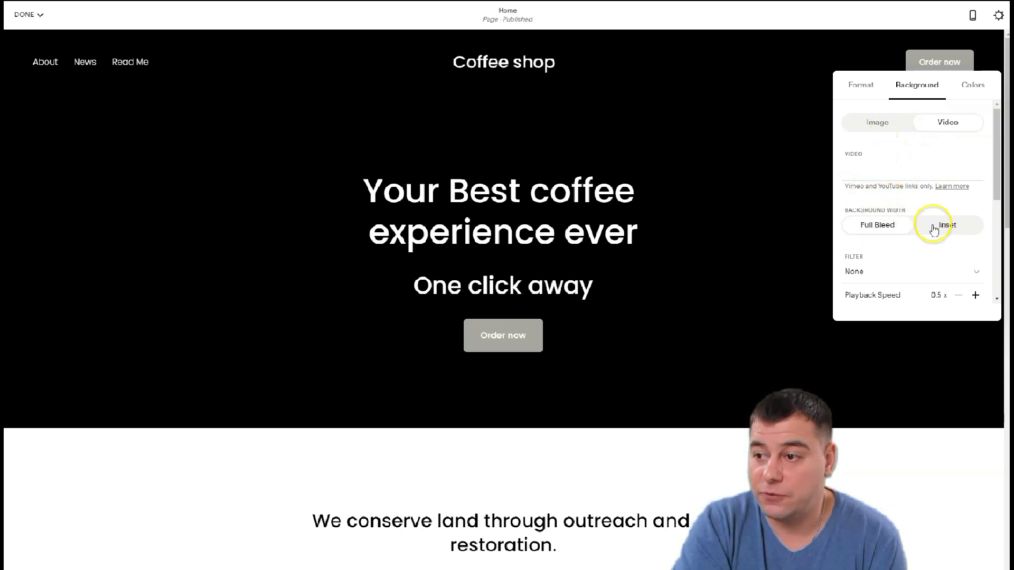
click(867, 133)
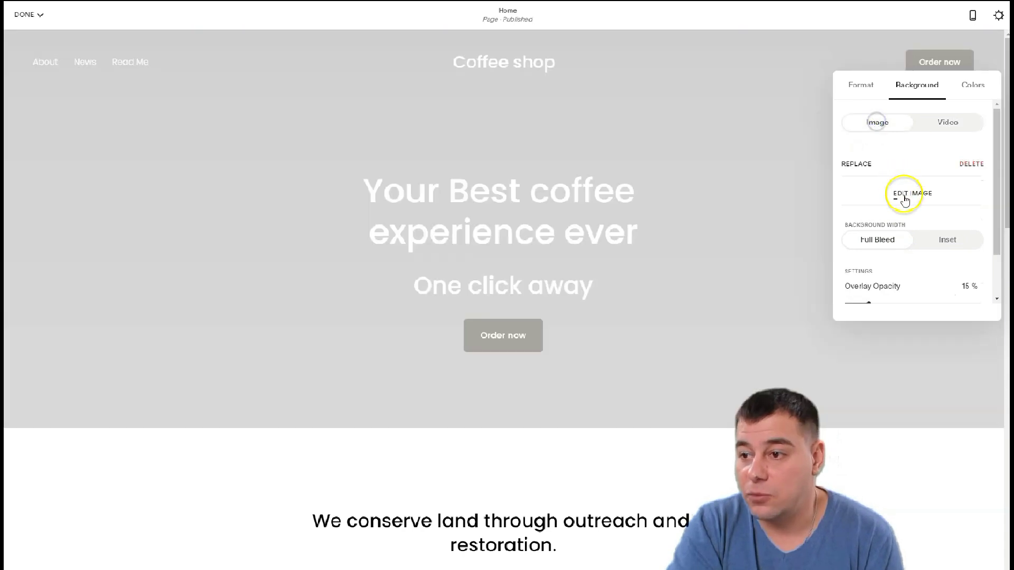
click(969, 259)
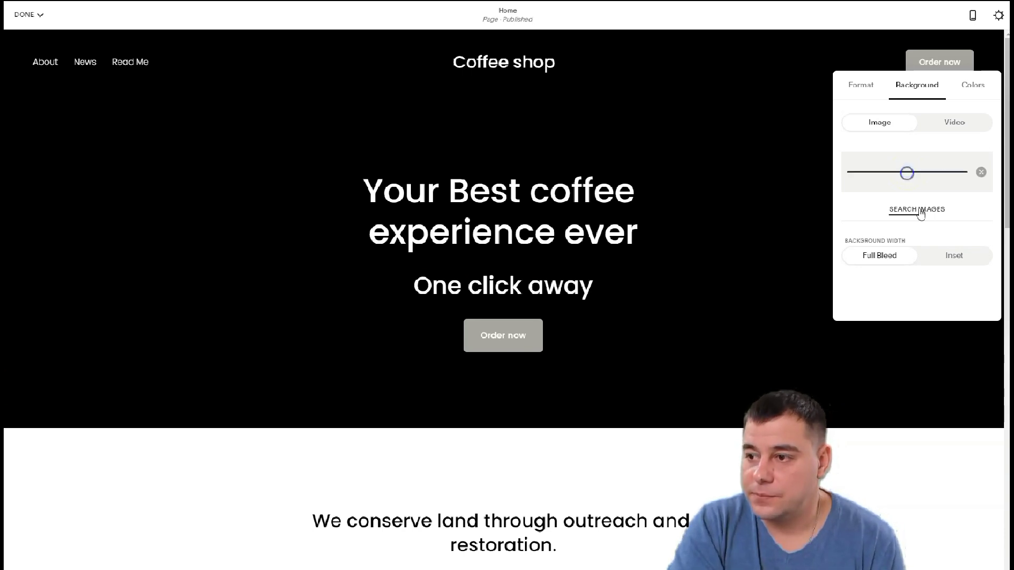
click(935, 193)
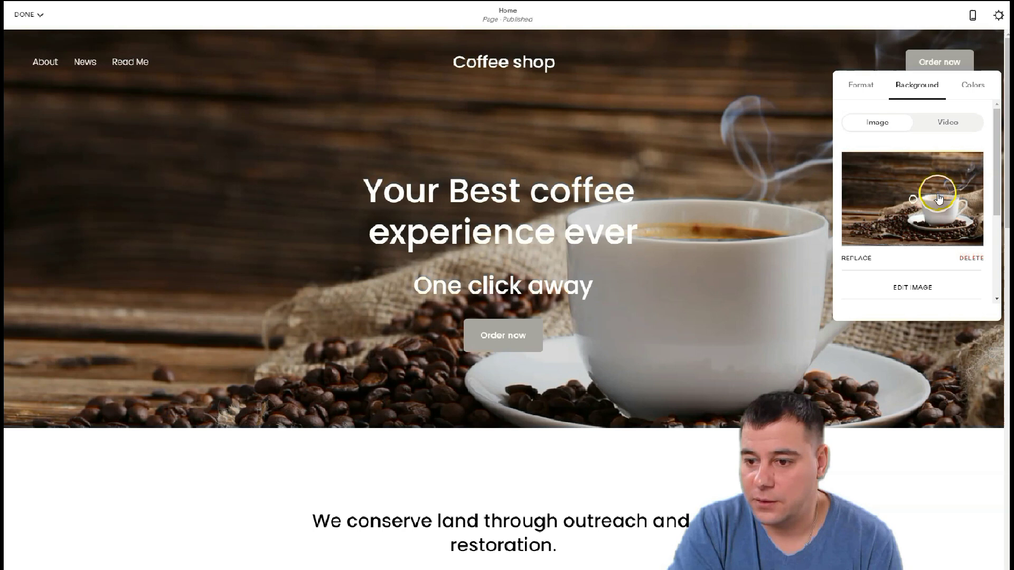
click(861, 85)
Align the coffee hero's content to the top left and set section height to M.
click(934, 130)
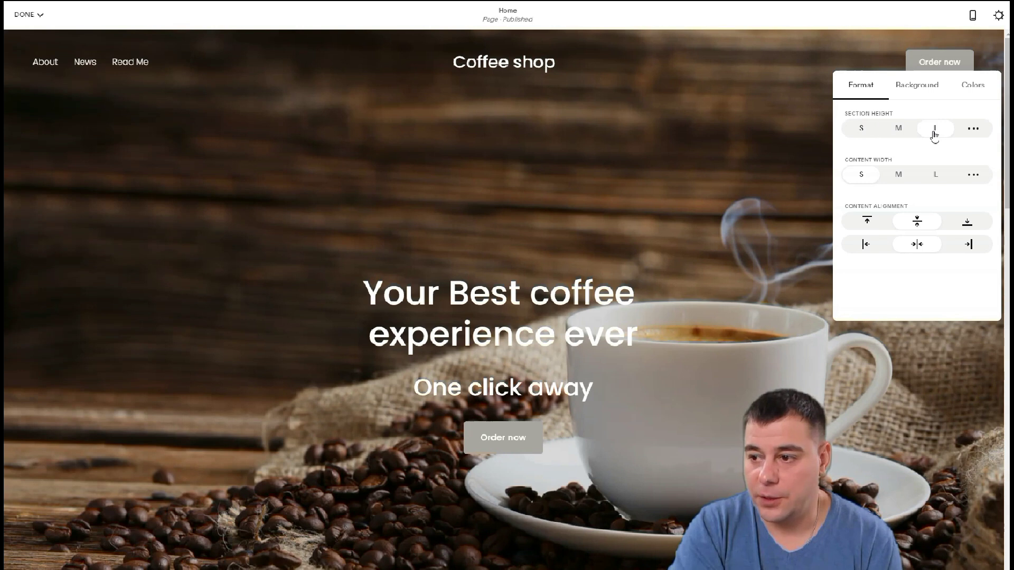
click(865, 243)
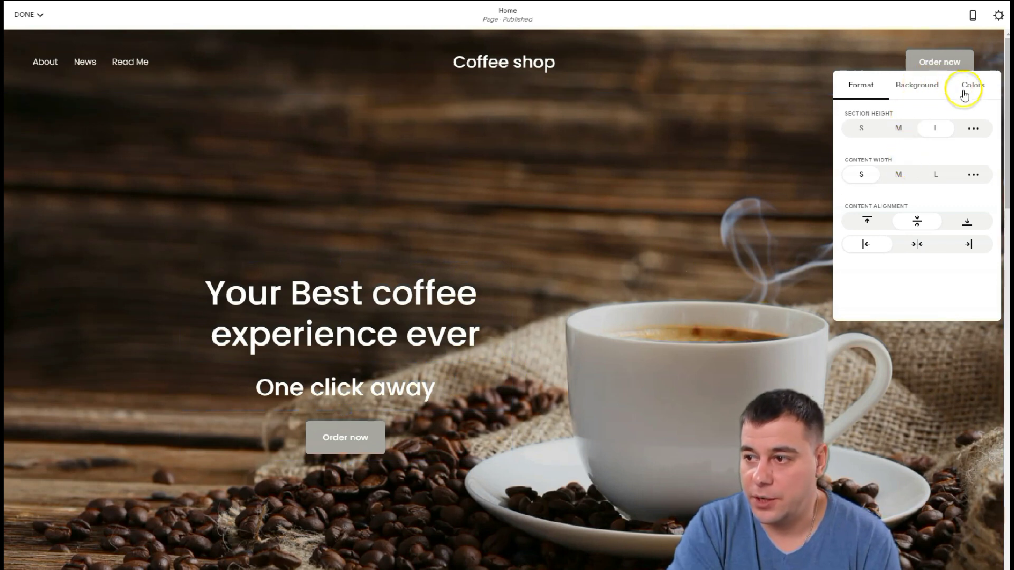
click(868, 222)
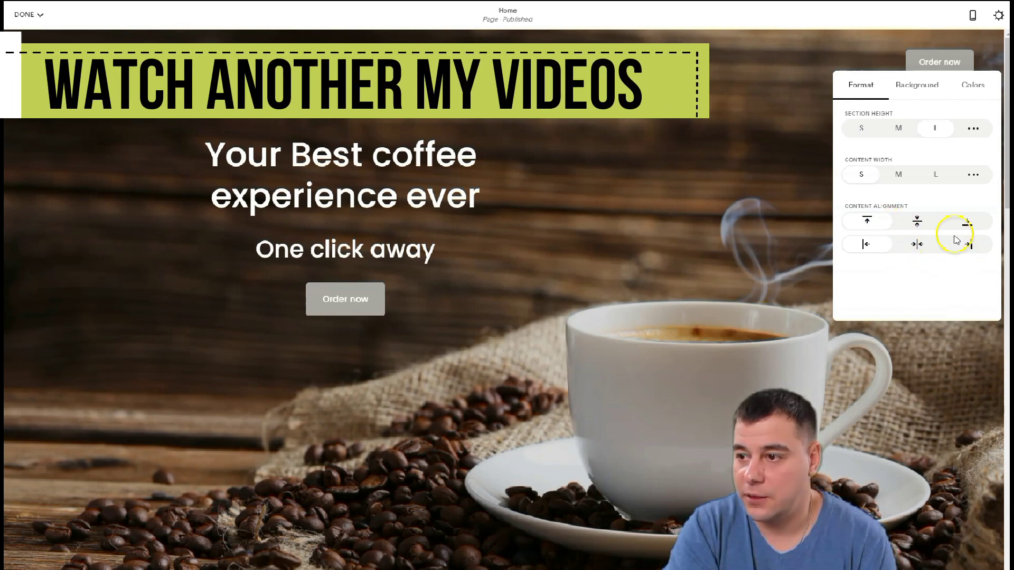
click(899, 129)
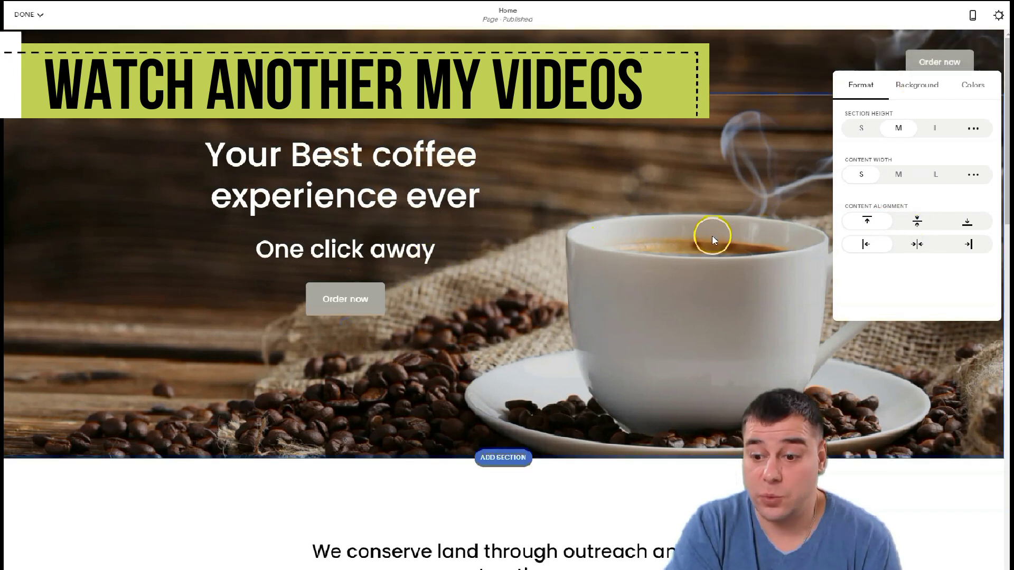
click(775, 152)
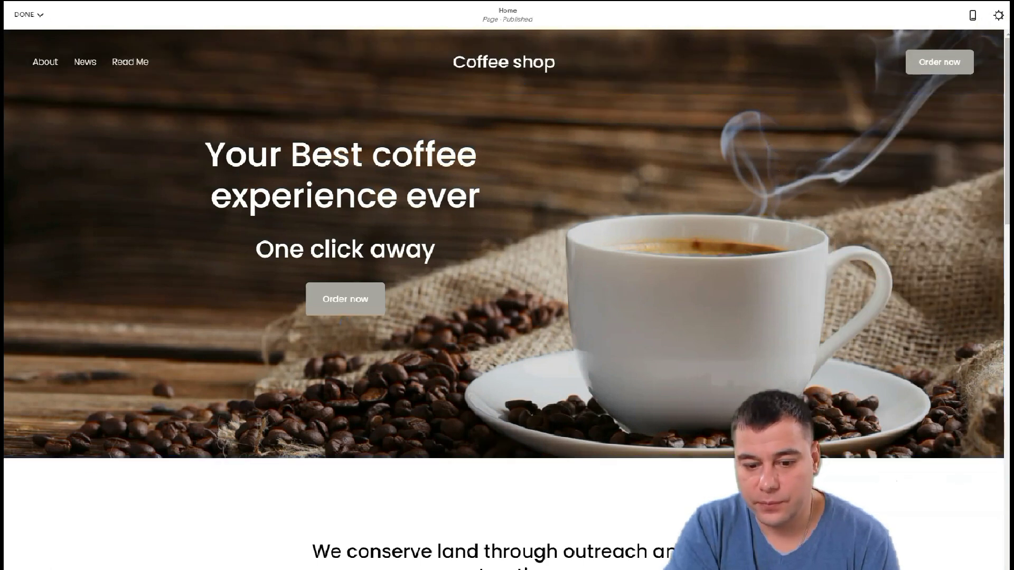
scroll(523, 258, down, 5)
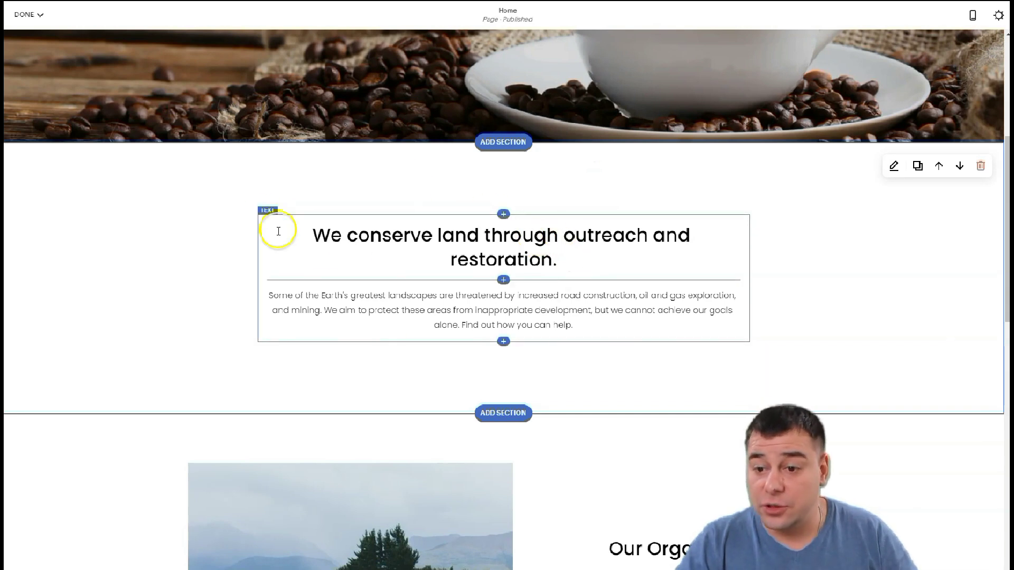
scroll(512, 231, up, 5)
scroll(512, 231, up, 1)
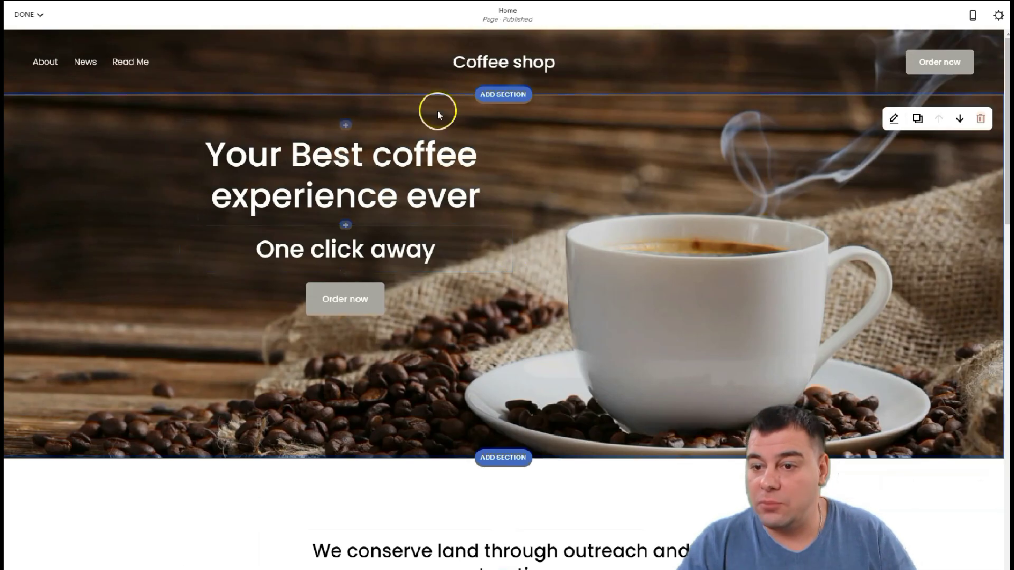
scroll(586, 325, down, 5)
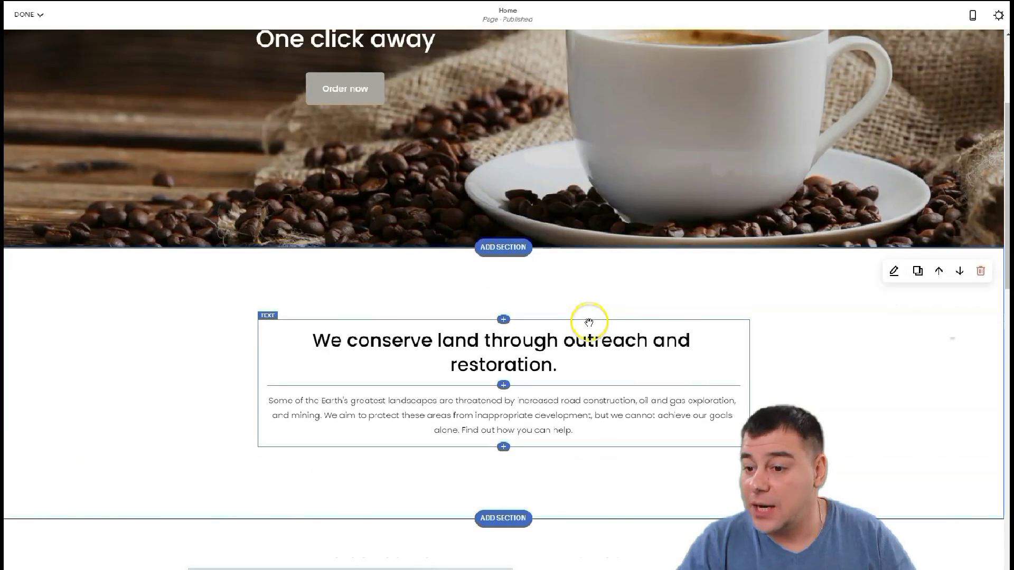
scroll(516, 170, up, 5)
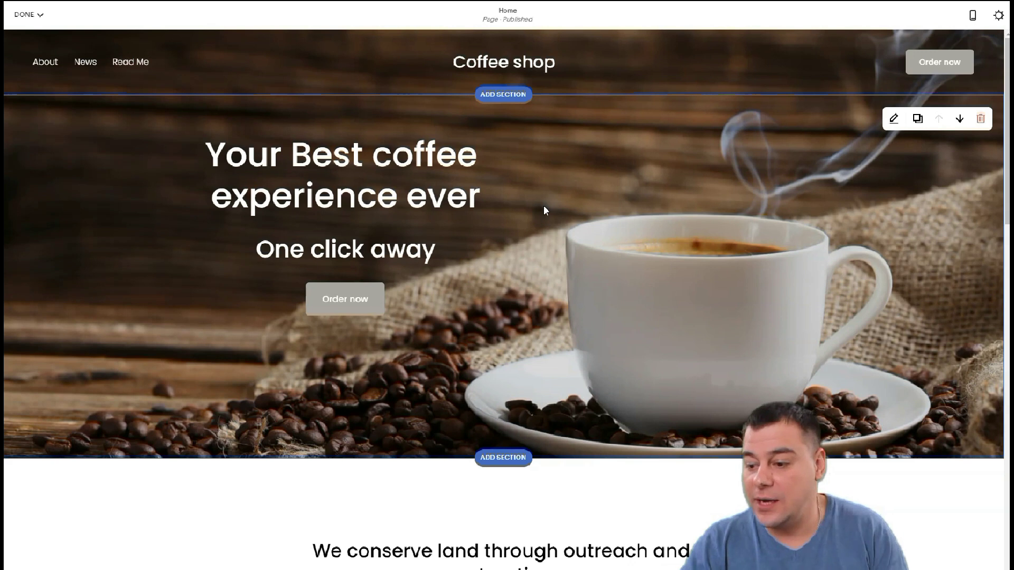
scroll(545, 210, down, 4)
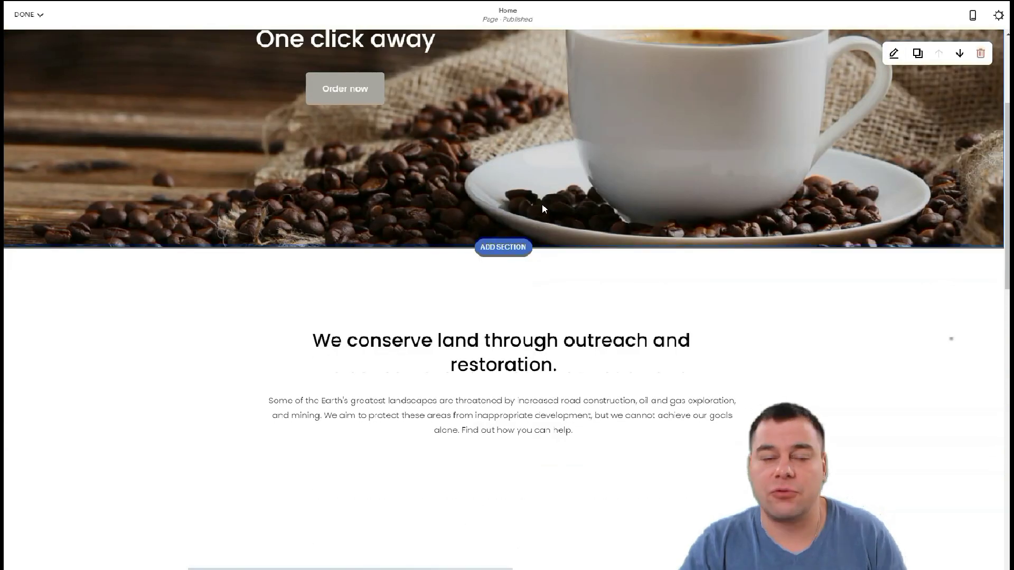
scroll(544, 209, up, 4)
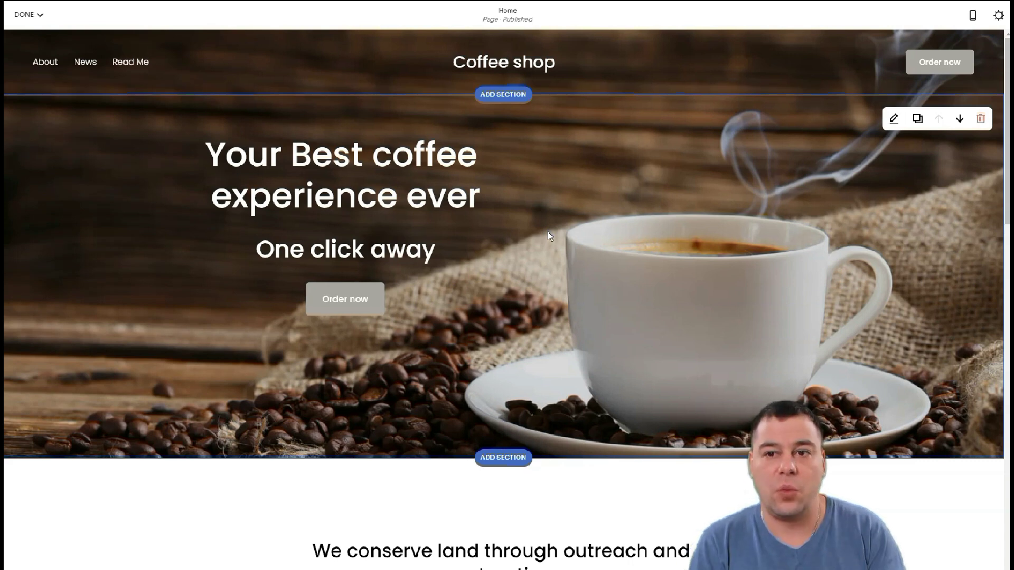
scroll(556, 226, down, 4)
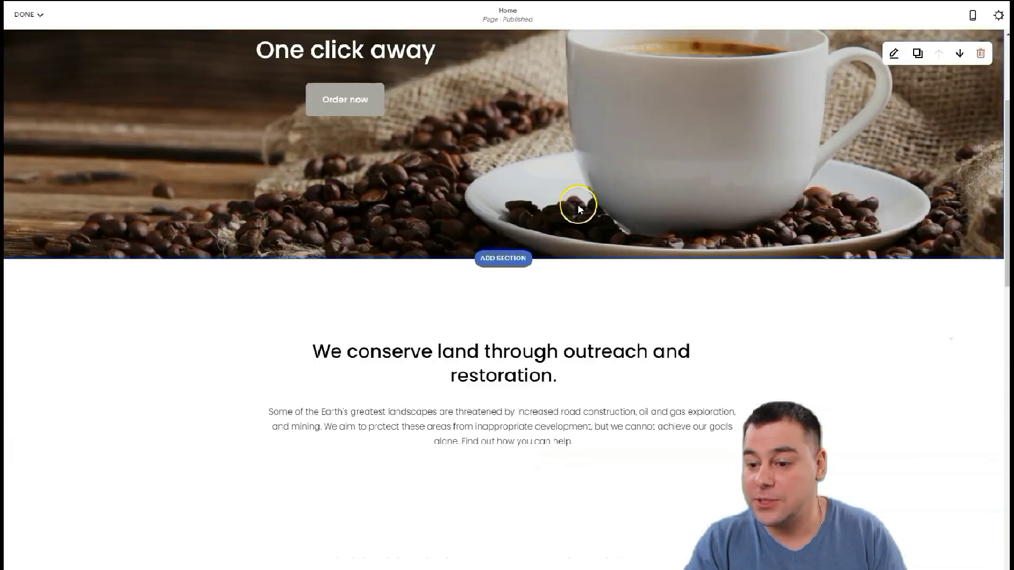
scroll(475, 358, down, 3)
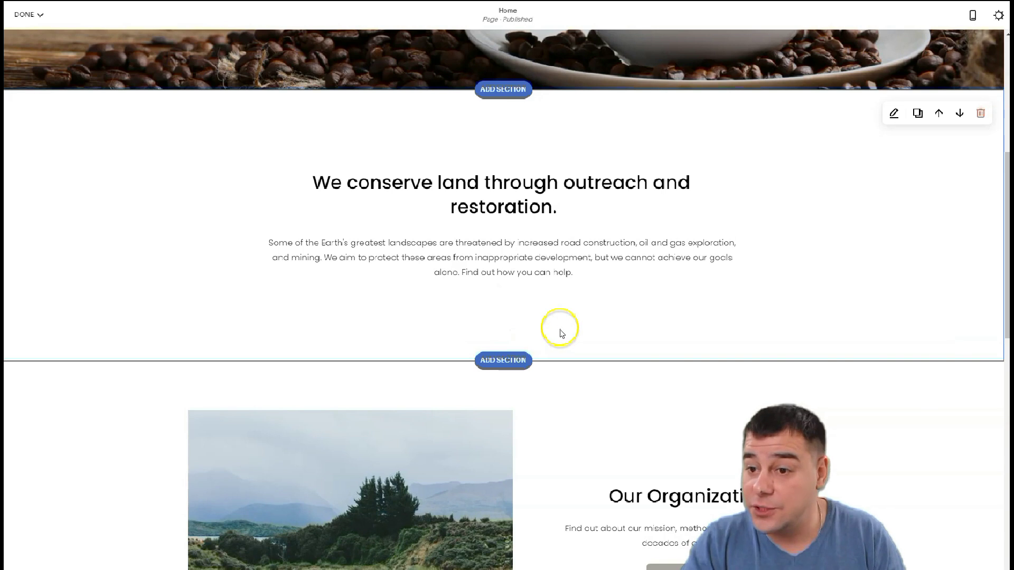
scroll(560, 328, up, 5)
scroll(564, 319, down, 4)
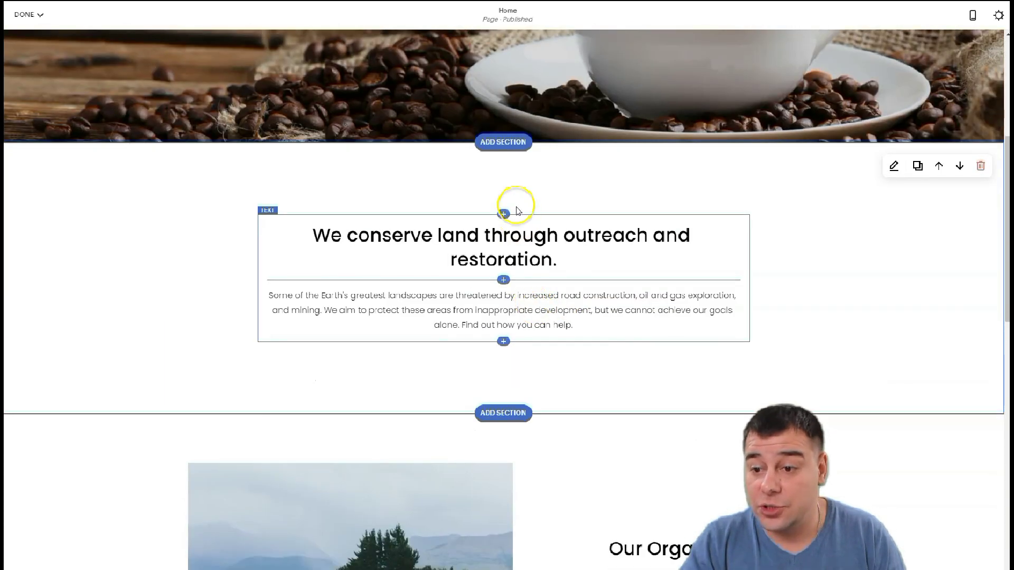
click(498, 144)
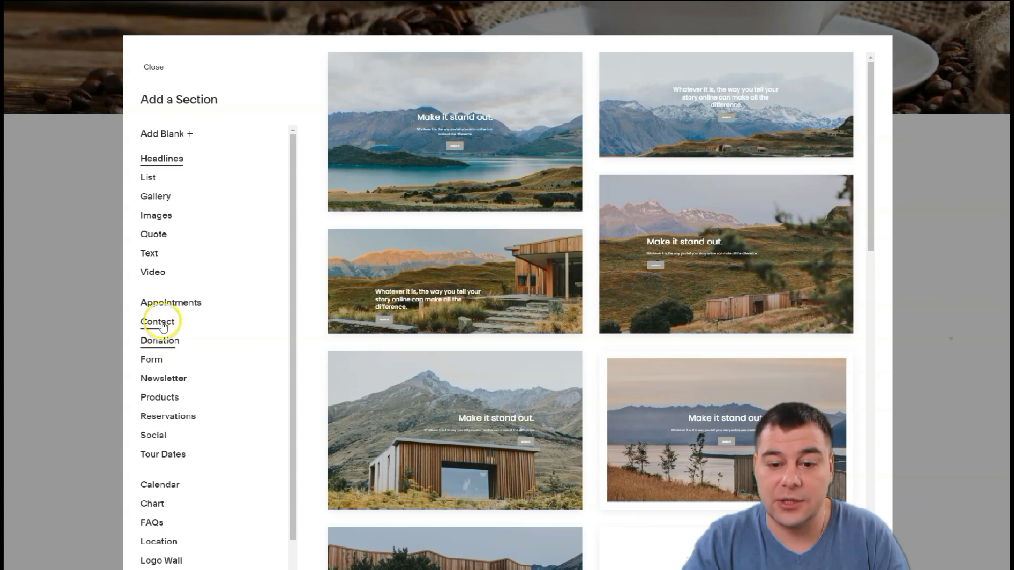
click(153, 274)
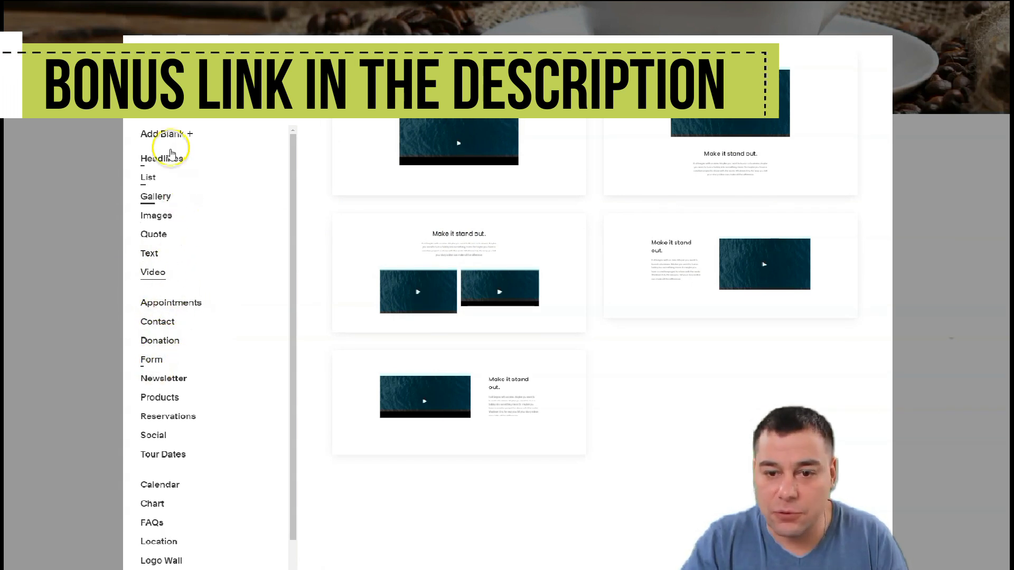
click(152, 117)
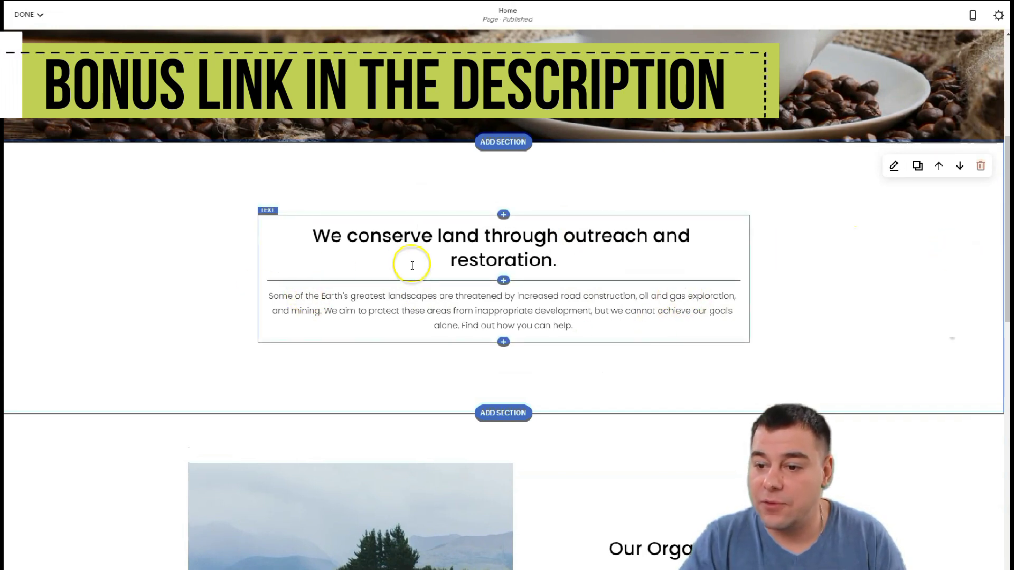
click(579, 267)
Replace the 'We conserve land' heading with 'Our Coffee shop works 24/7'.
drag(571, 265, 303, 233)
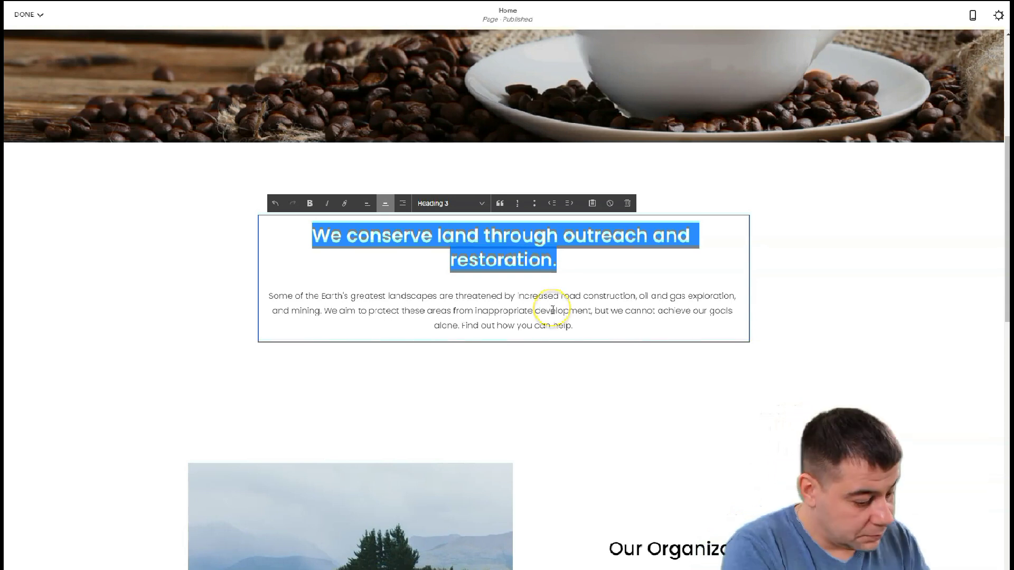
text(oUR cOFFEE SHOP WORKS )
text(24/7)
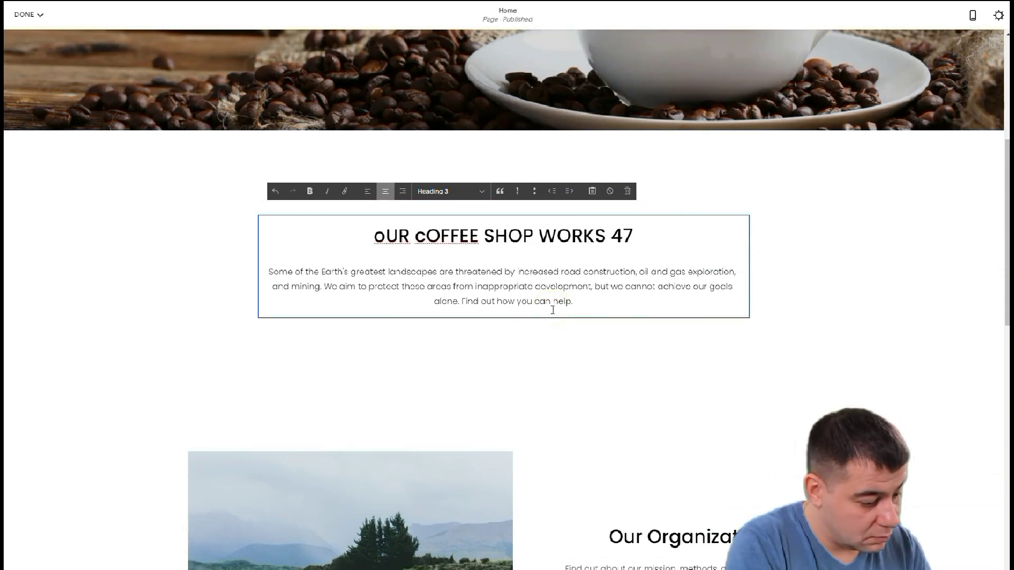
key(shift+Home)
key(BackSpace)
key(Caps_Lock)
text(Our Coffee shop works 24/7)
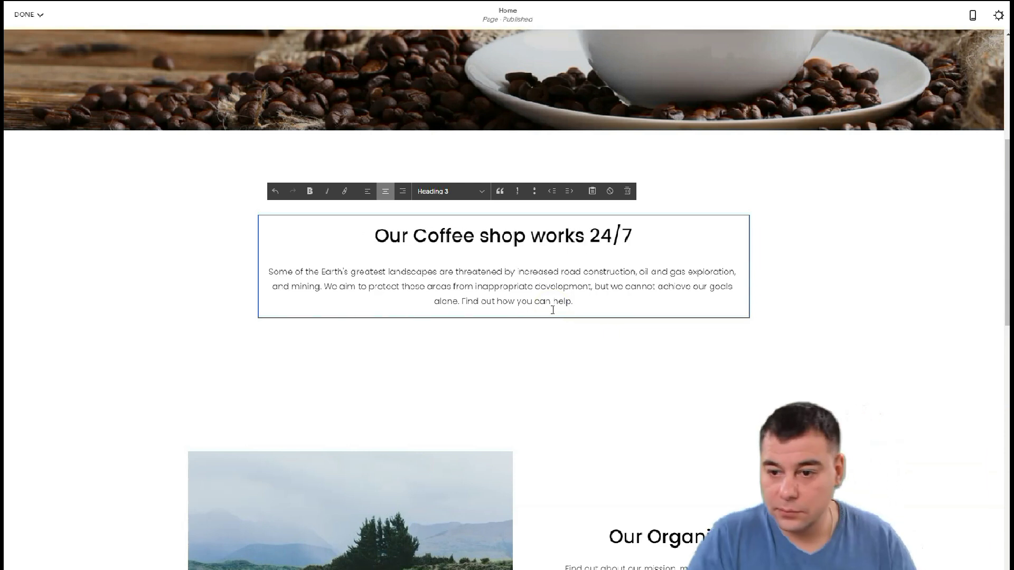
Replace the body paragraph with 'Order delivery' in Paragraph 1 style.
drag(573, 302, 265, 267)
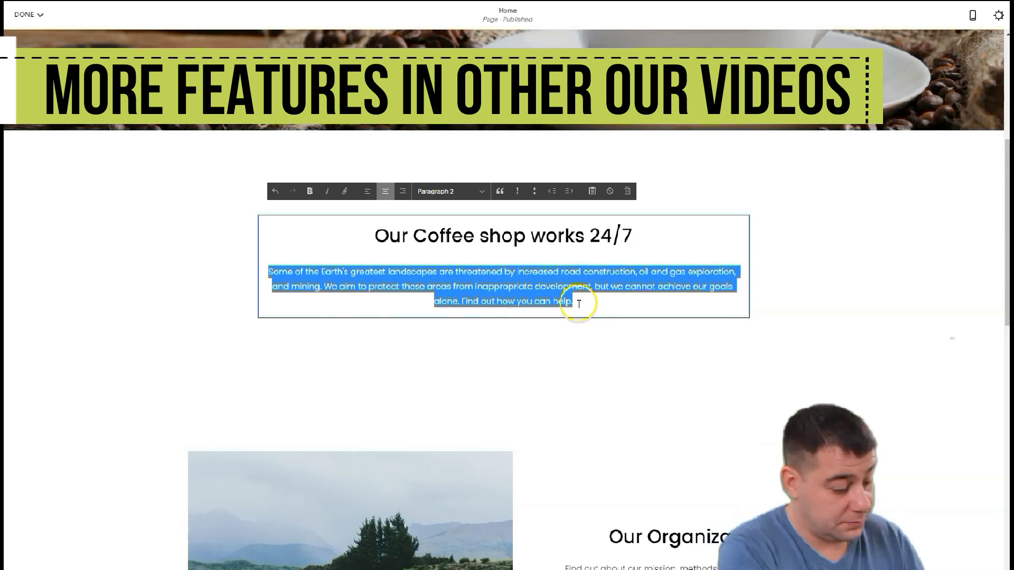
text(Order delivery)
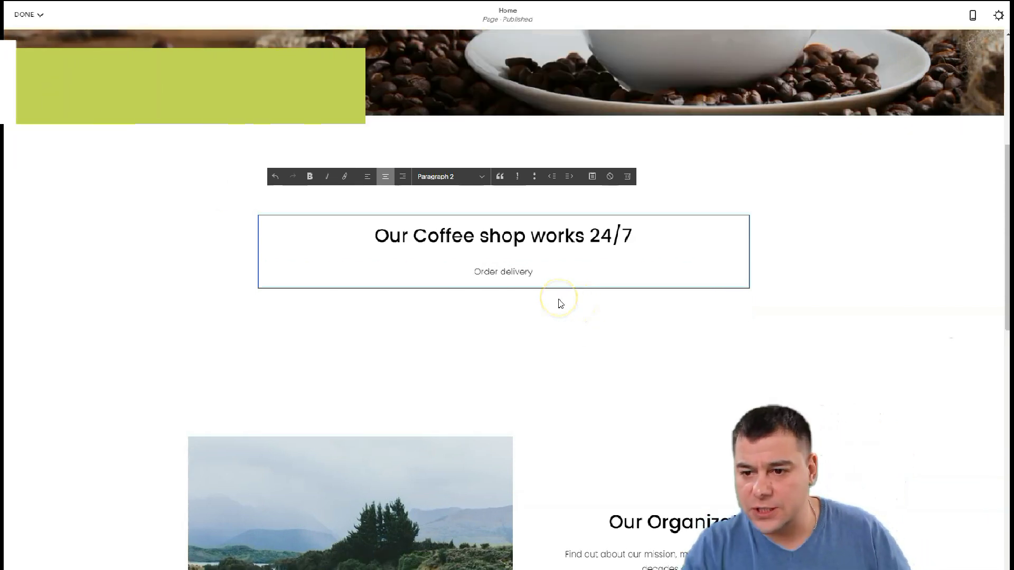
click(484, 179)
click(456, 233)
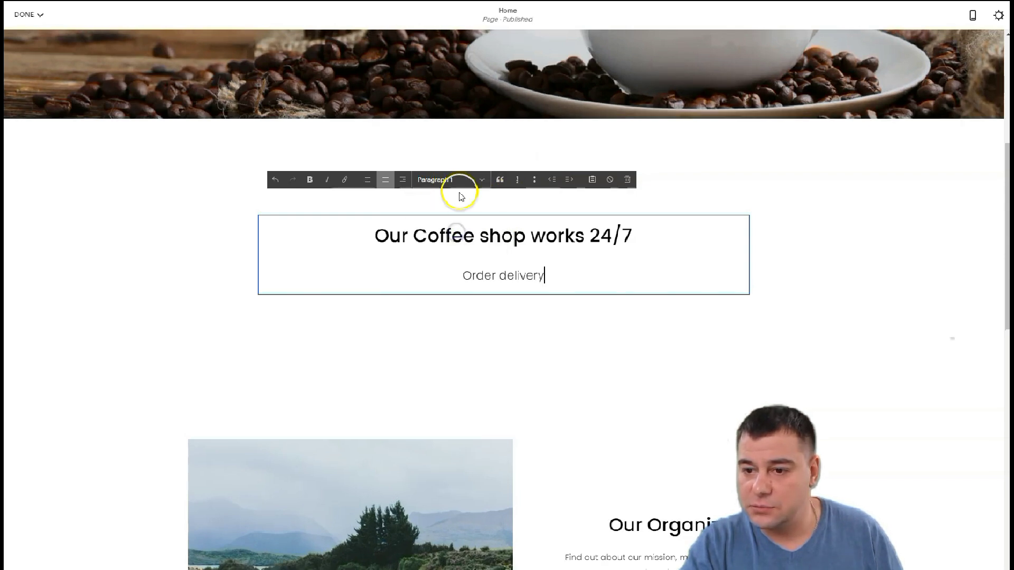
Make the 'Our Coffee shop works 24/7' heading a Heading 2.
click(484, 180)
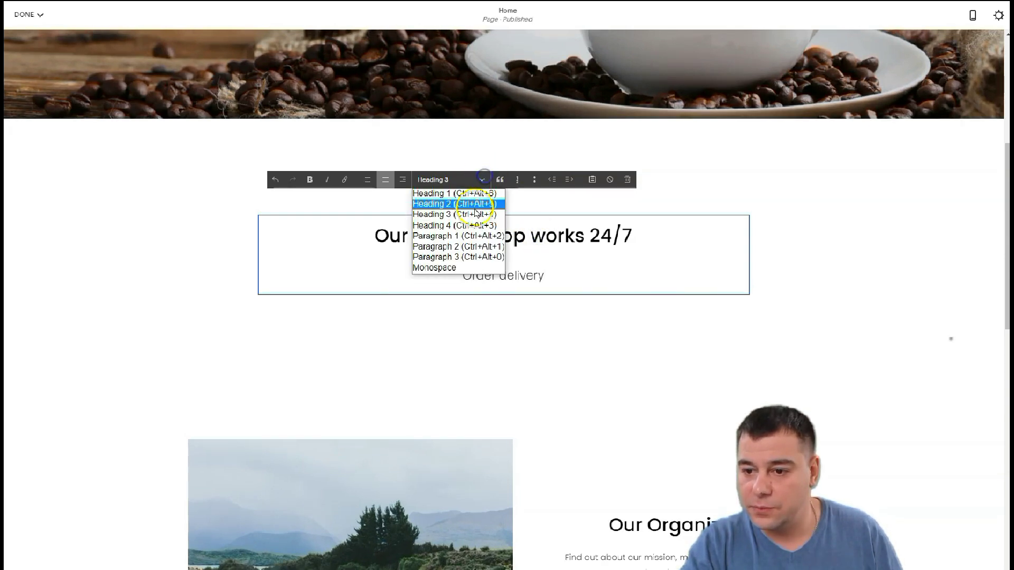
click(456, 205)
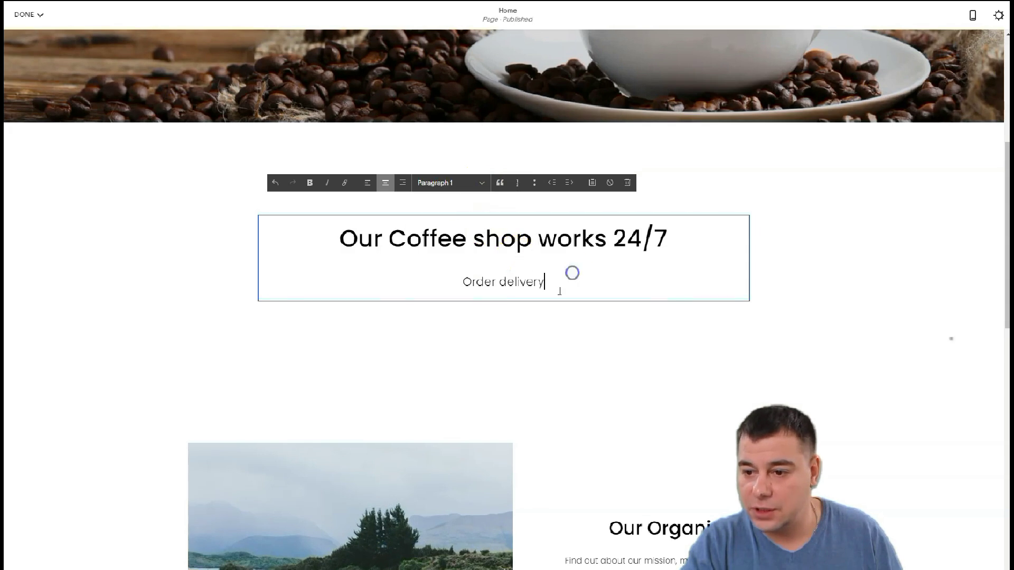
click(584, 351)
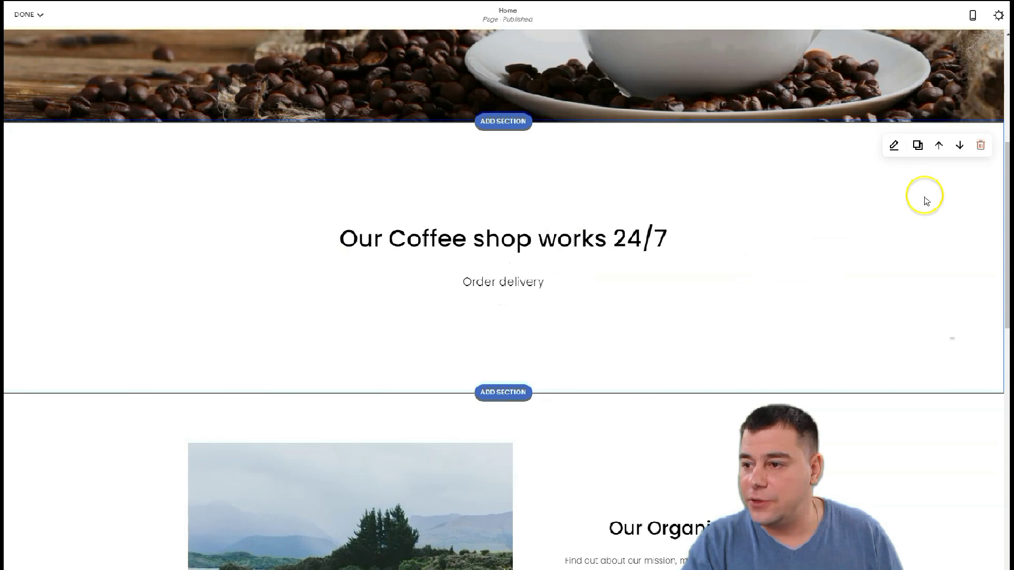
Try Black Minimal and Black Bold, then apply the Dark Bold theme to the 24/7 section.
click(893, 146)
click(972, 152)
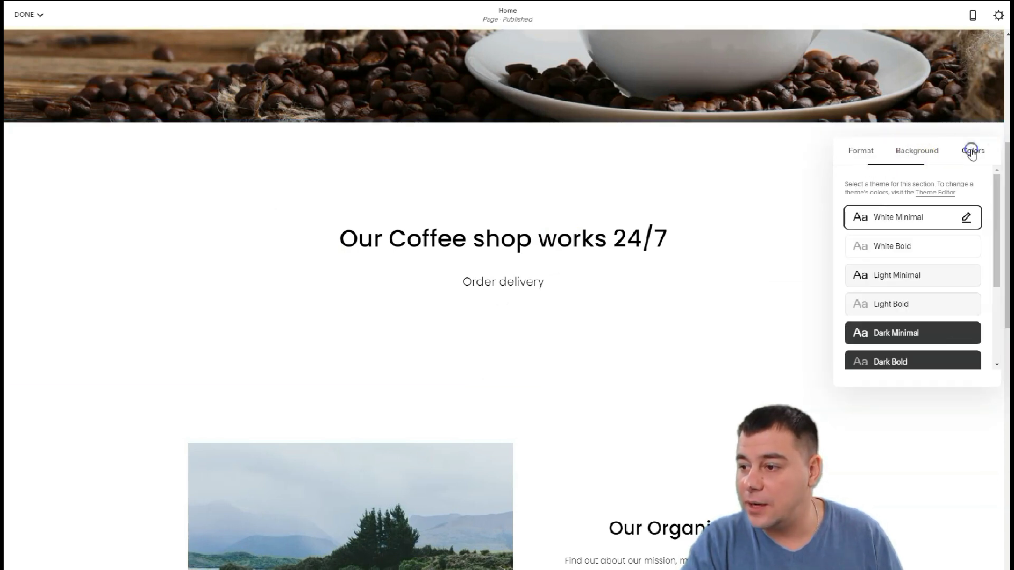
scroll(894, 320, down, 2)
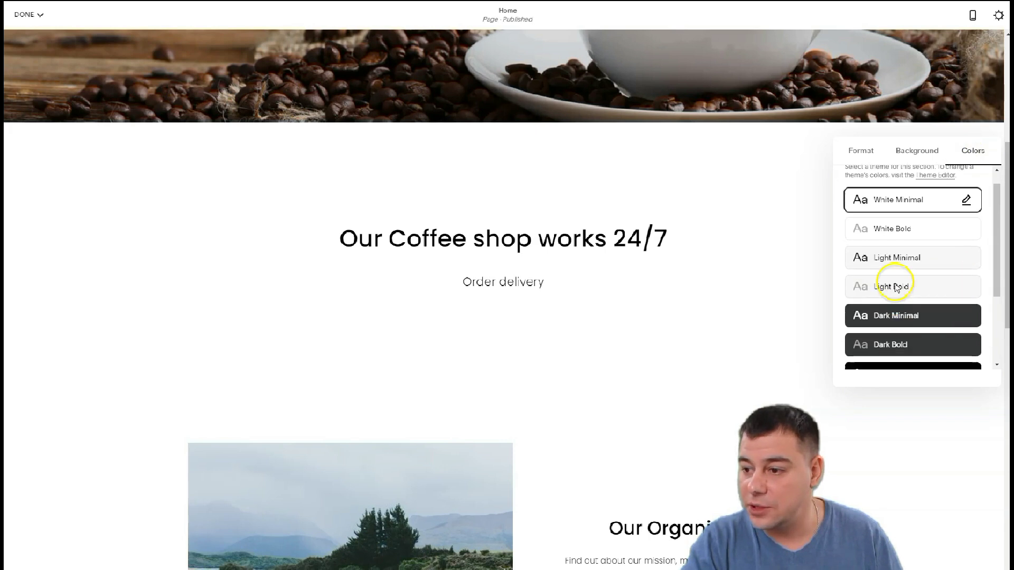
scroll(899, 245, up, 2)
scroll(912, 271, down, 4)
scroll(914, 272, down, 1)
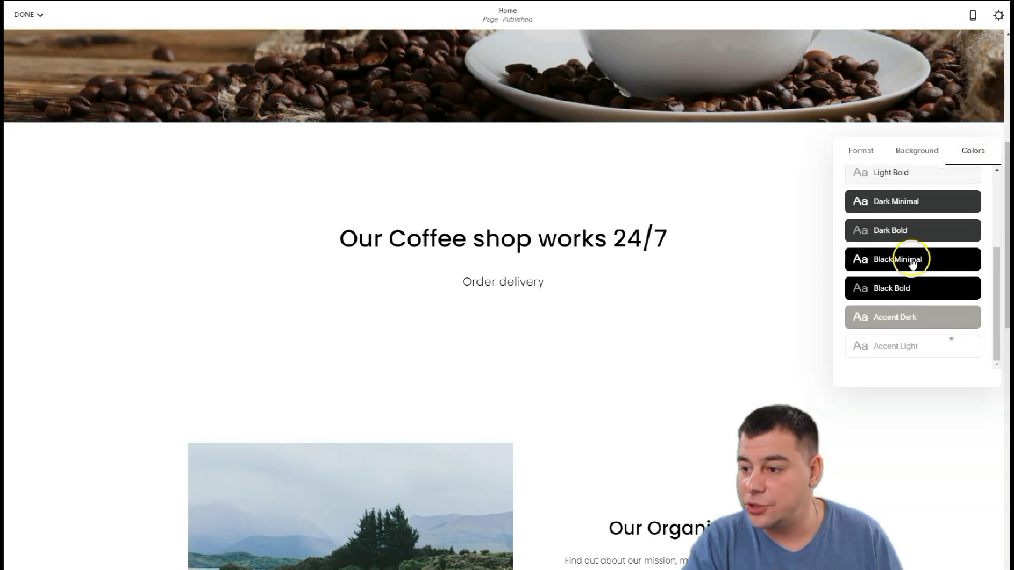
click(902, 260)
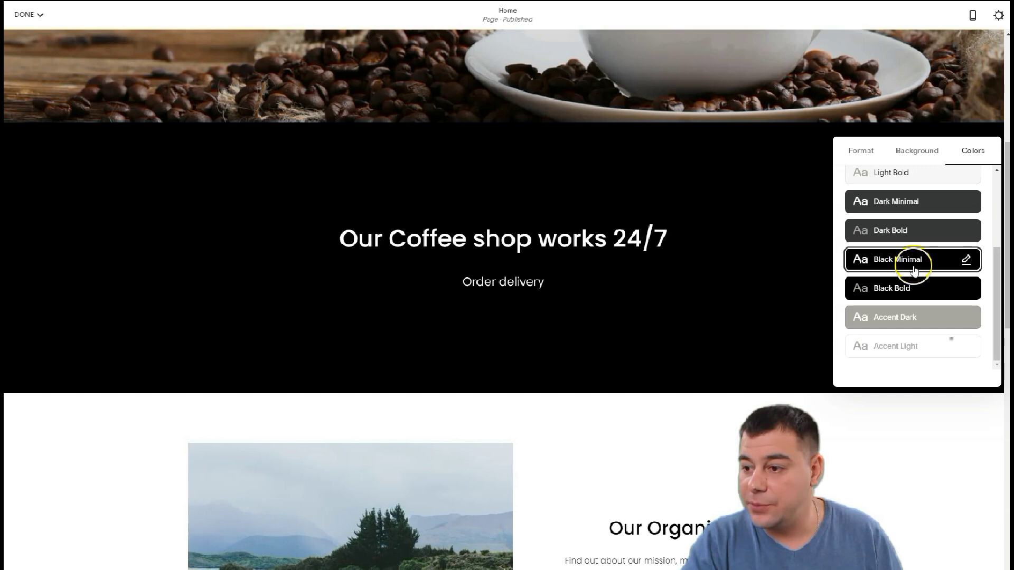
click(904, 291)
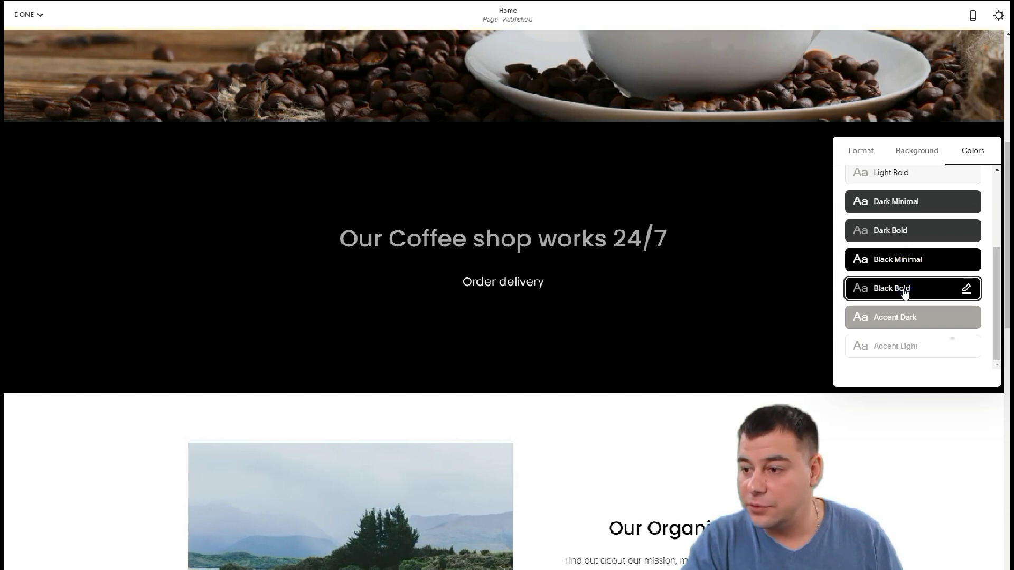
click(901, 234)
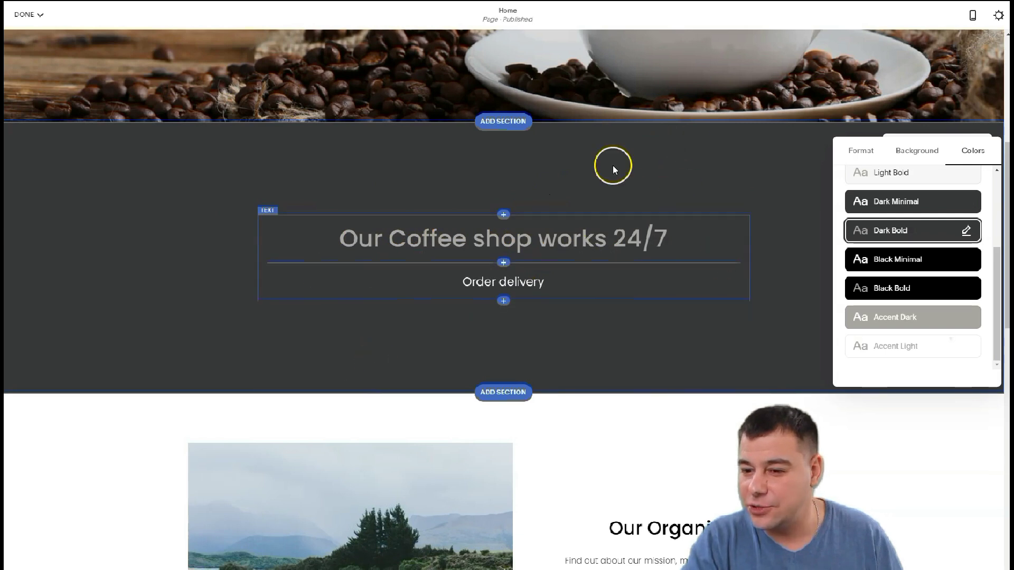
scroll(787, 282, up, 3)
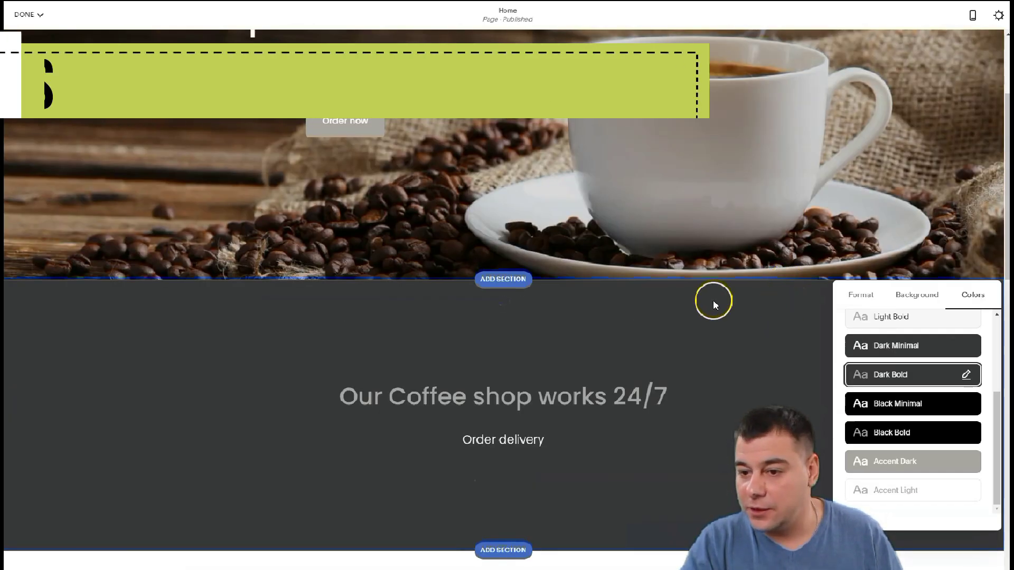
scroll(713, 301, up, 3)
scroll(702, 300, down, 2)
scroll(702, 300, down, 2)
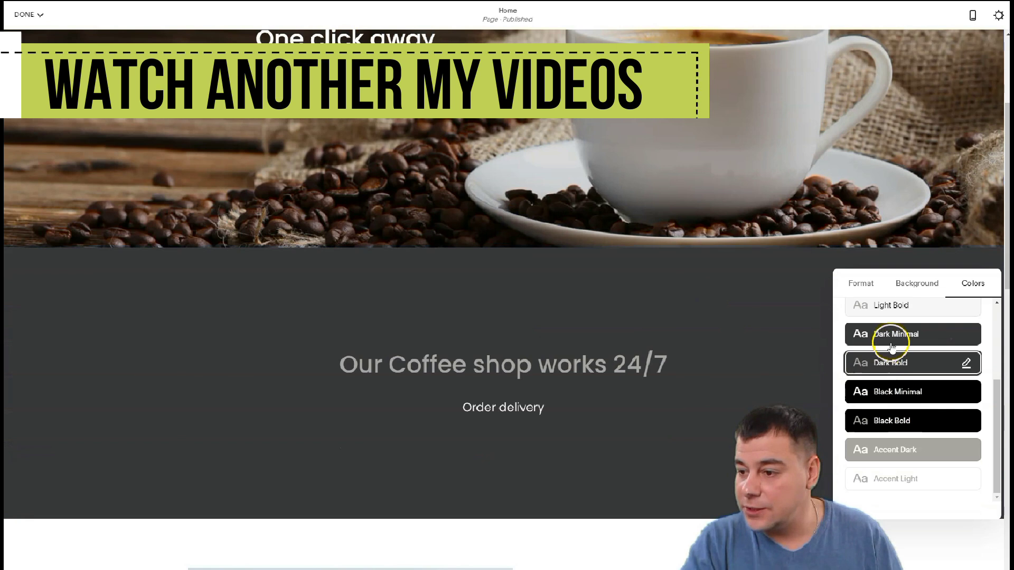
scroll(654, 296, down, 7)
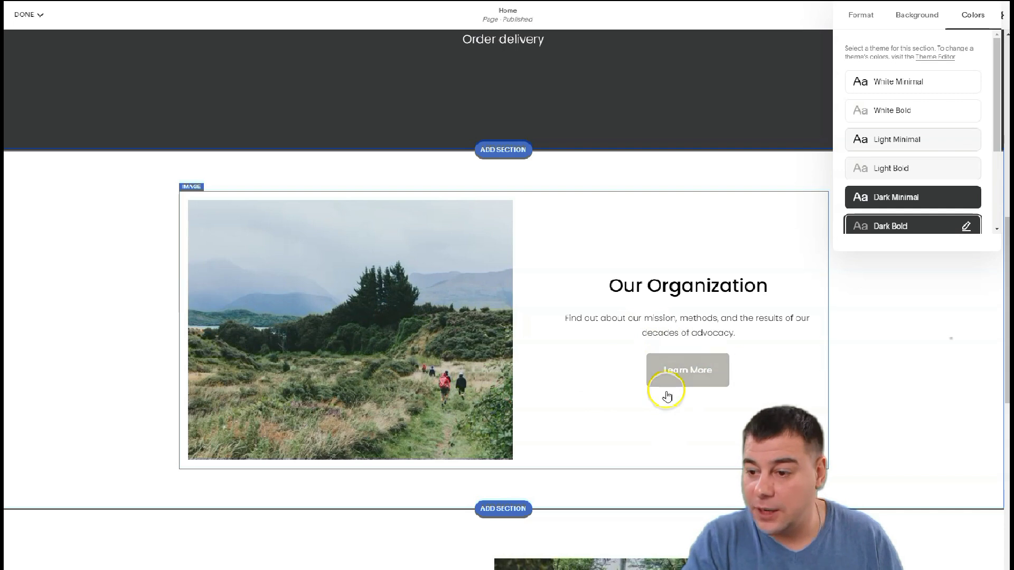
Close the colour settings and open the Our Organization image block's settings.
scroll(663, 392, down, 4)
click(658, 340)
scroll(423, 483, down, 7)
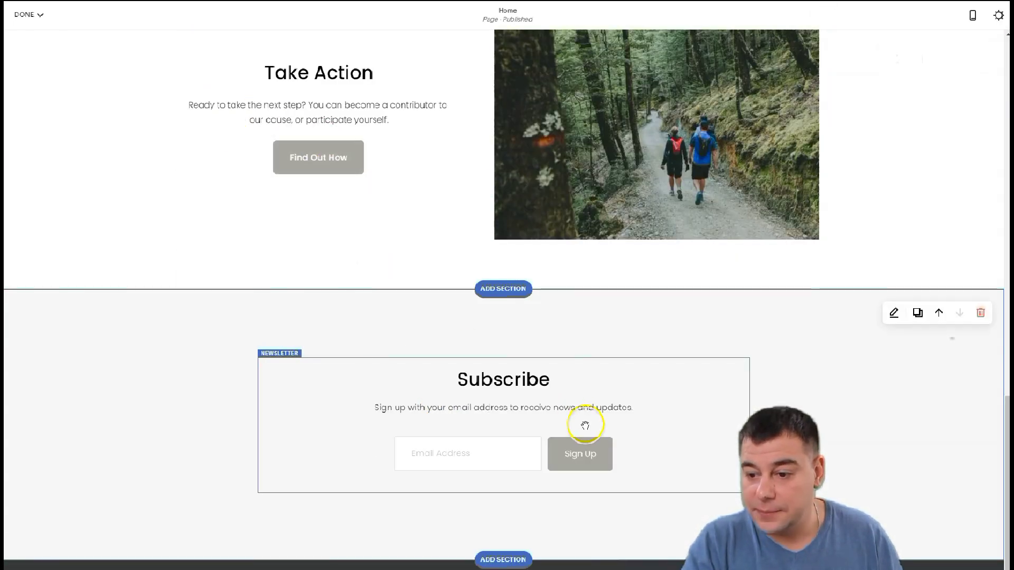
scroll(444, 303, up, 13)
scroll(460, 295, down, 2)
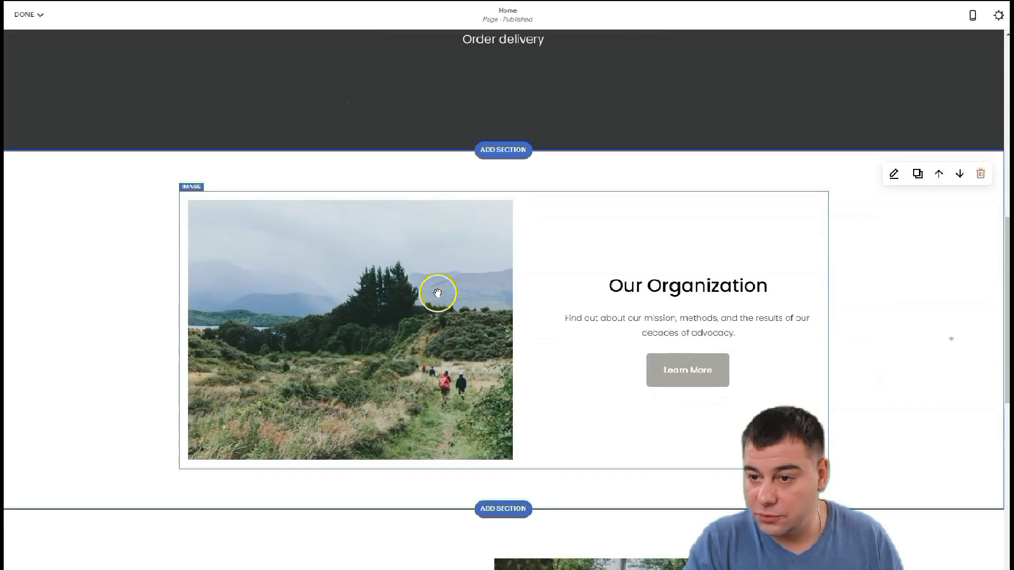
mouse_move(192, 190)
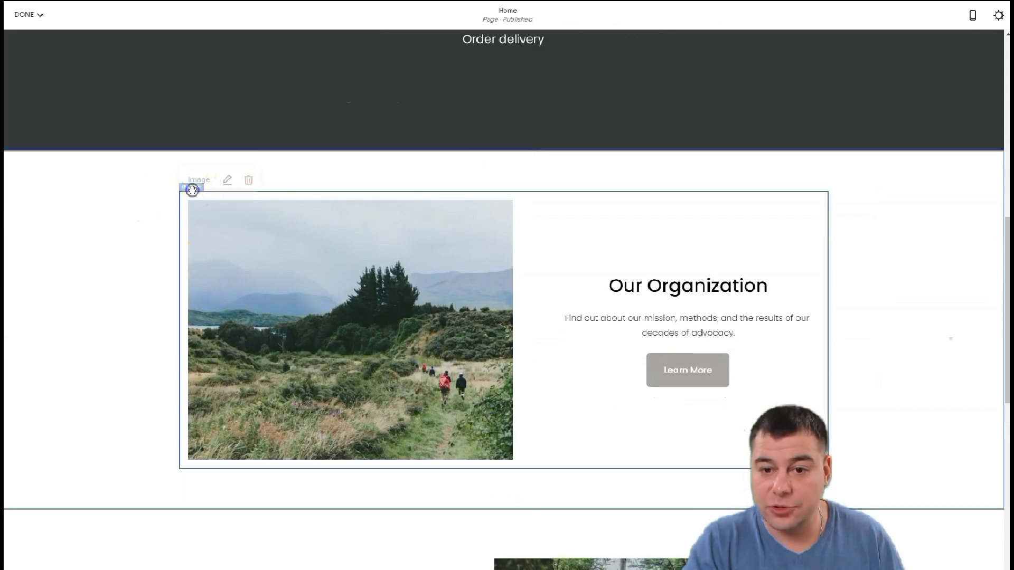
click(227, 177)
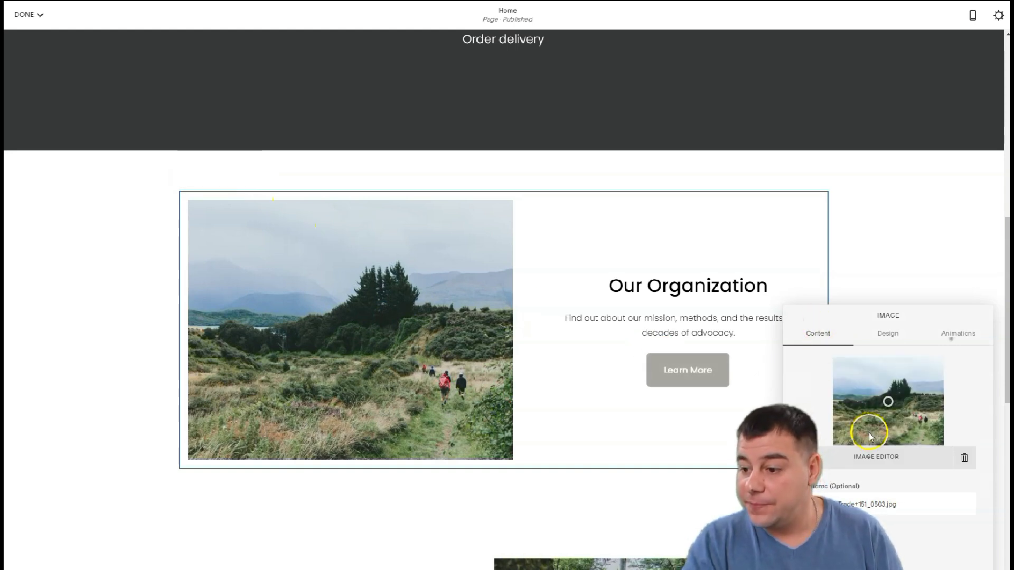
Try the Poster, Overlap, Collage and Stack layouts, then keep the Card layout.
click(891, 334)
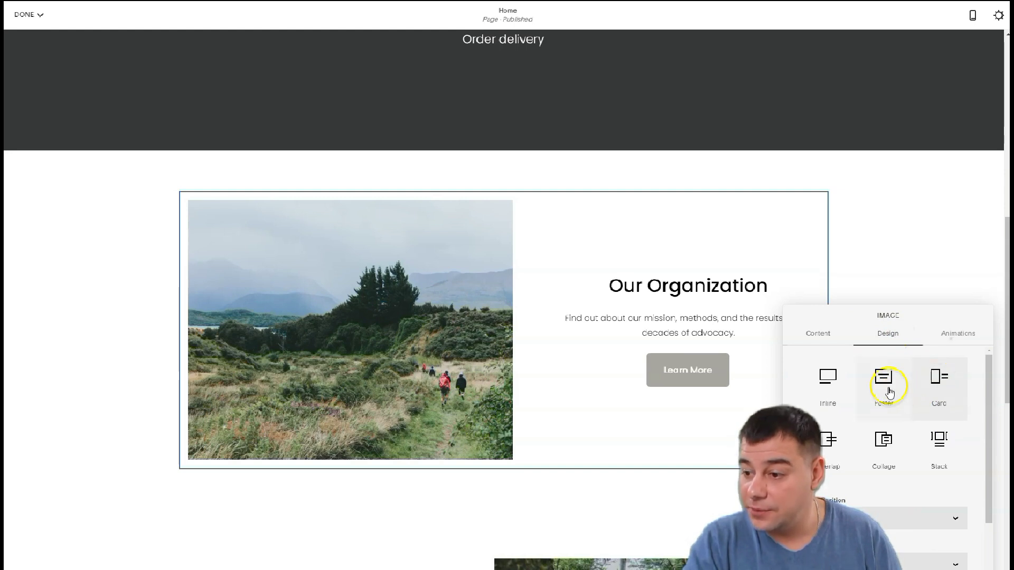
click(890, 392)
scroll(665, 367, down, 5)
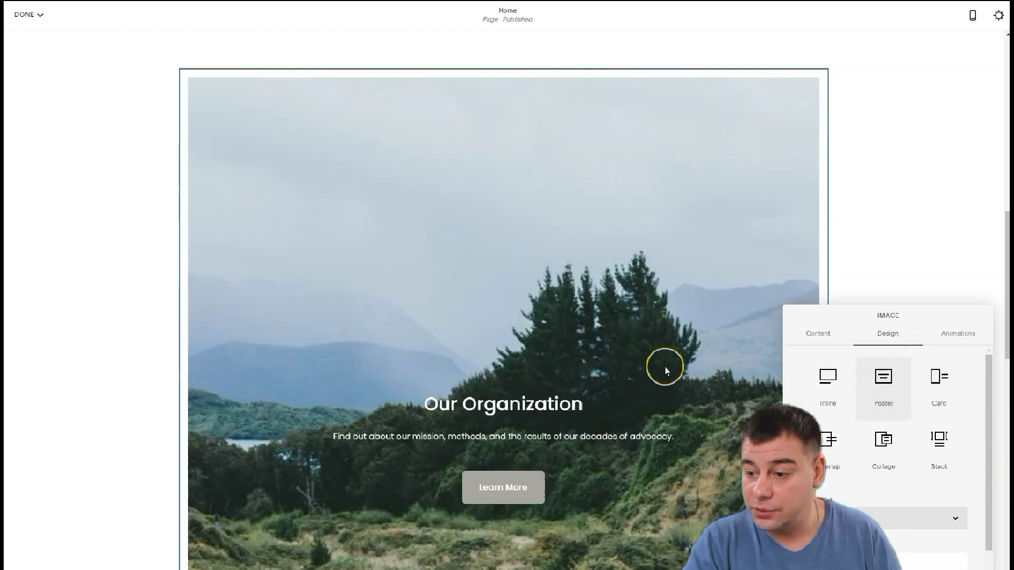
click(829, 445)
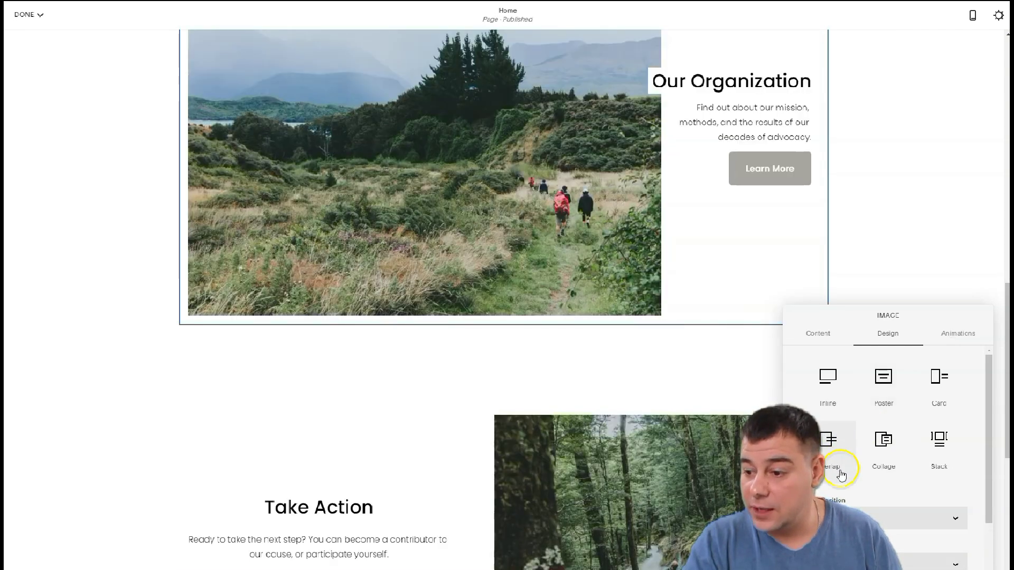
click(883, 444)
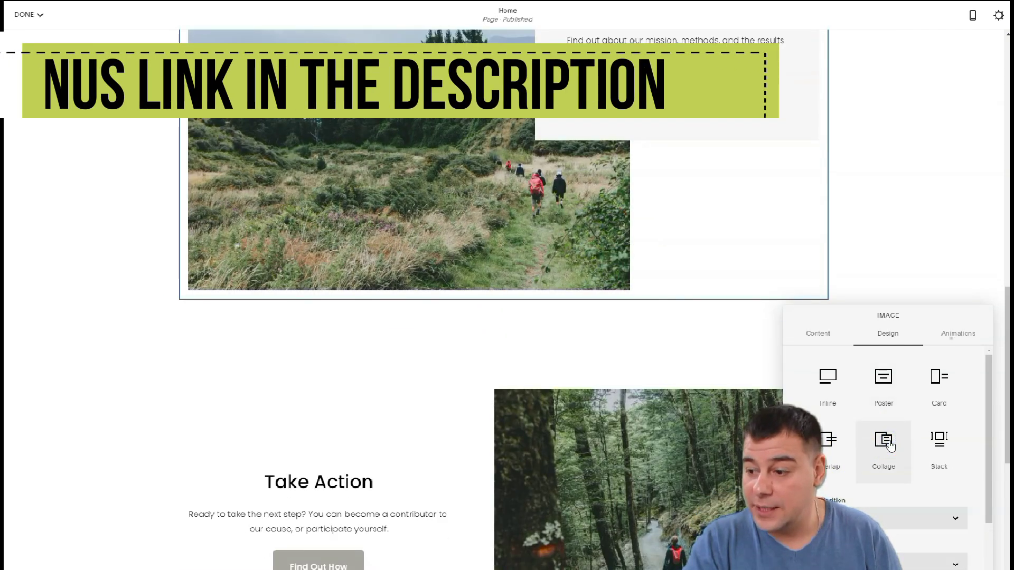
click(943, 452)
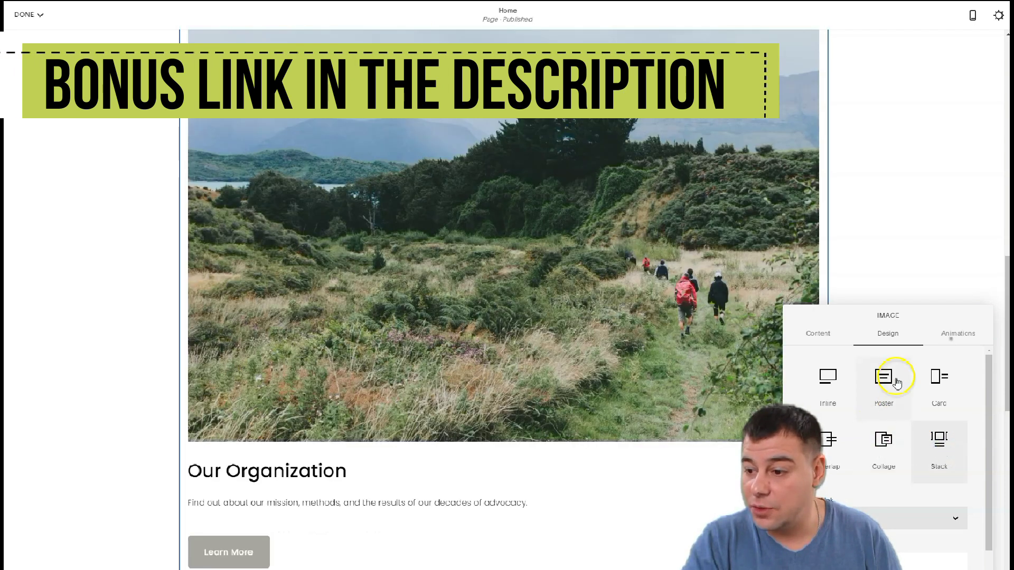
click(935, 383)
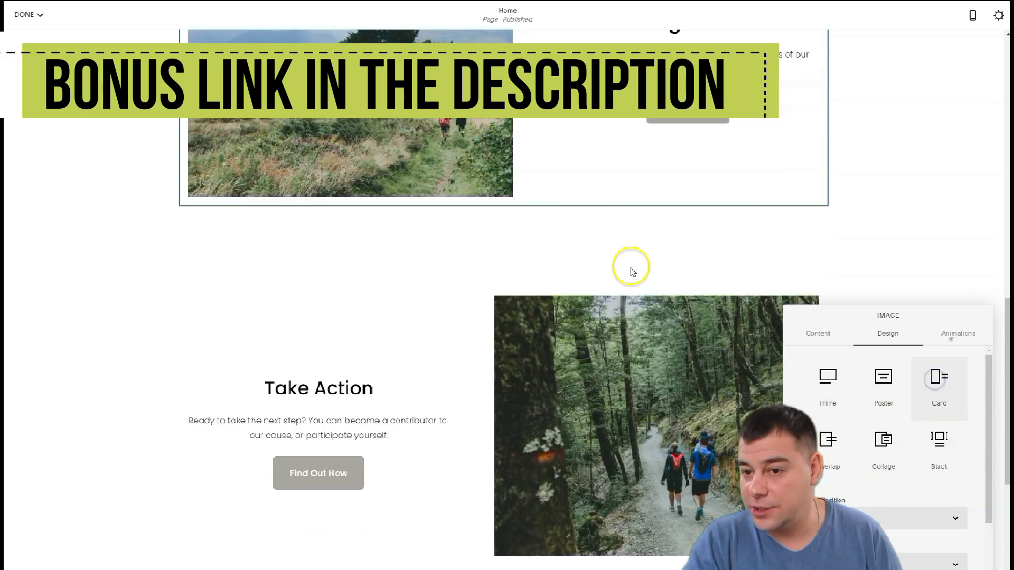
scroll(632, 269, up, 5)
scroll(581, 322, up, 2)
scroll(528, 356, down, 3)
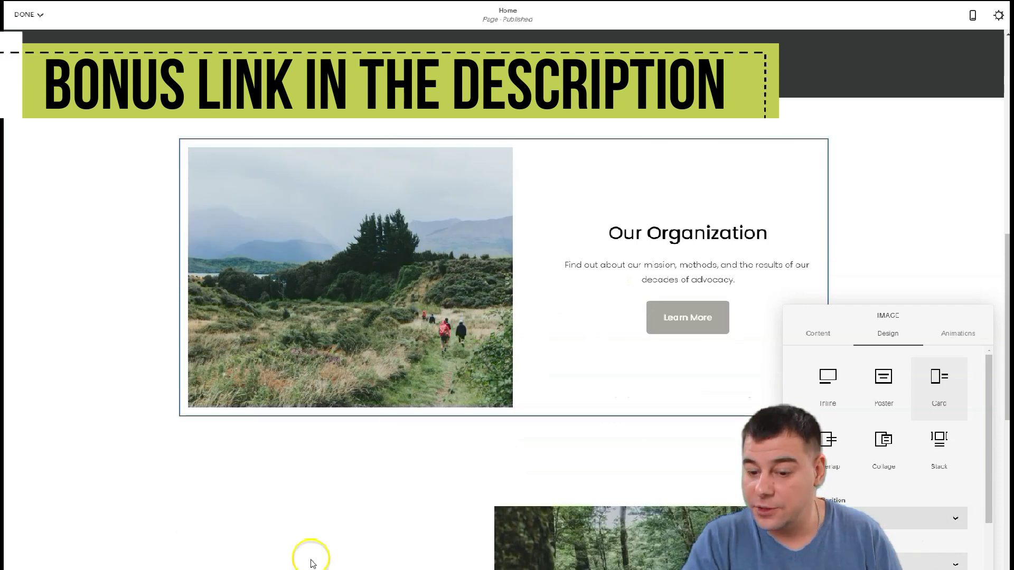
scroll(498, 419, down, 4)
scroll(472, 375, up, 4)
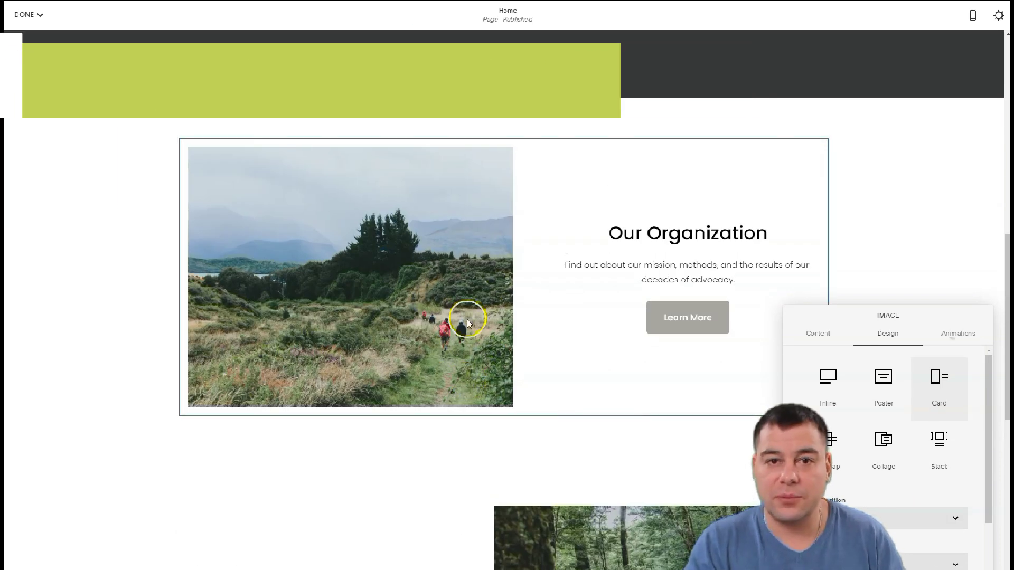
scroll(466, 303, up, 5)
scroll(489, 316, down, 5)
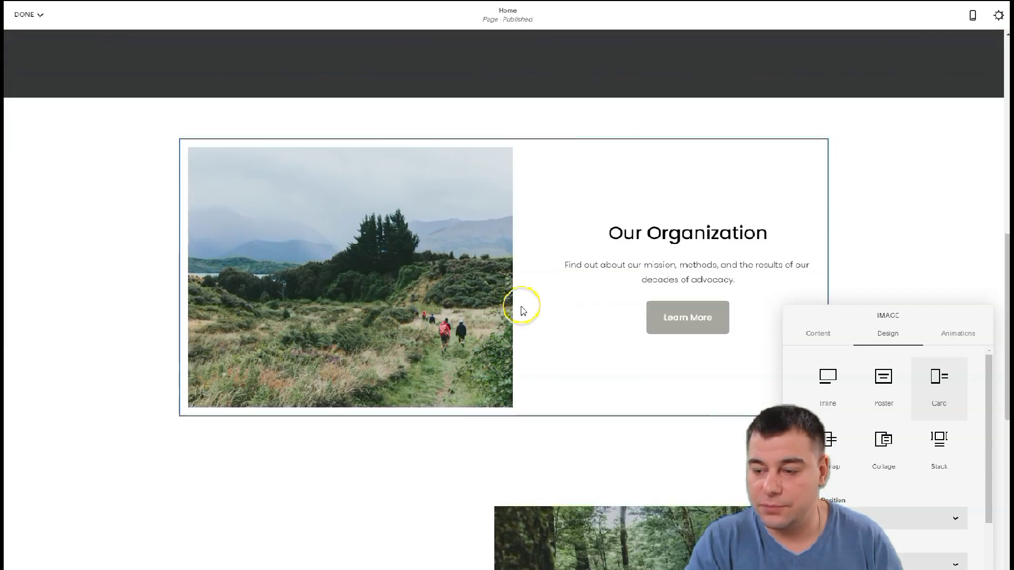
Replace the Our Organization hikers image with a photo of coffee beans roasting.
click(822, 341)
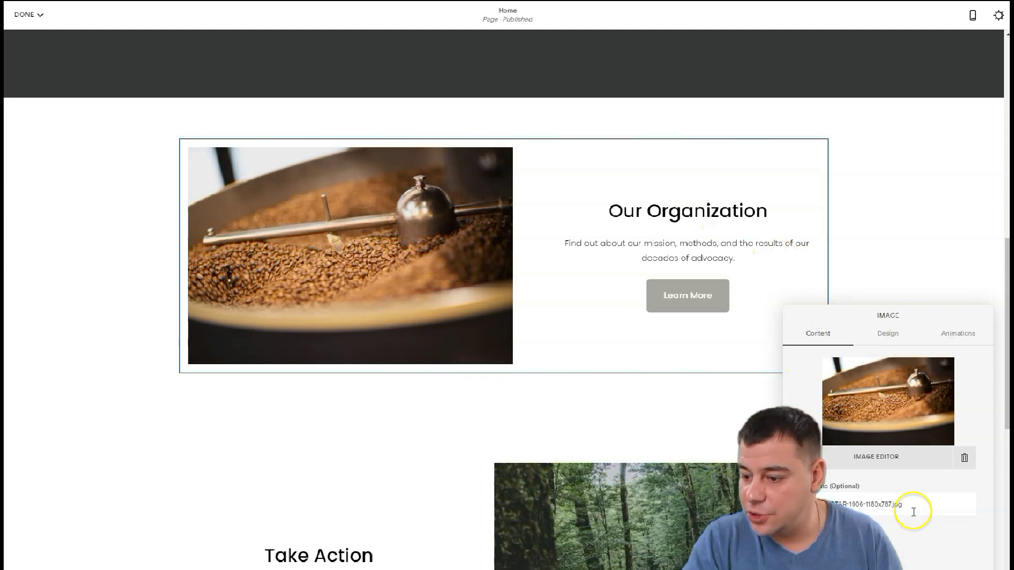
key(Escape)
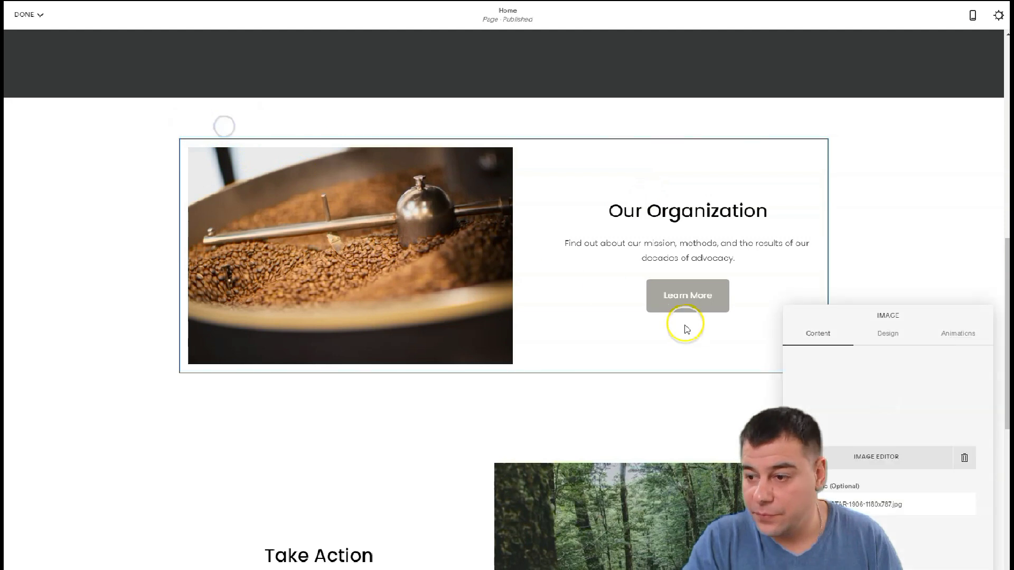
click(888, 333)
Remove the Learn More button from the card.
scroll(898, 446, down, 3)
click(912, 485)
click(909, 504)
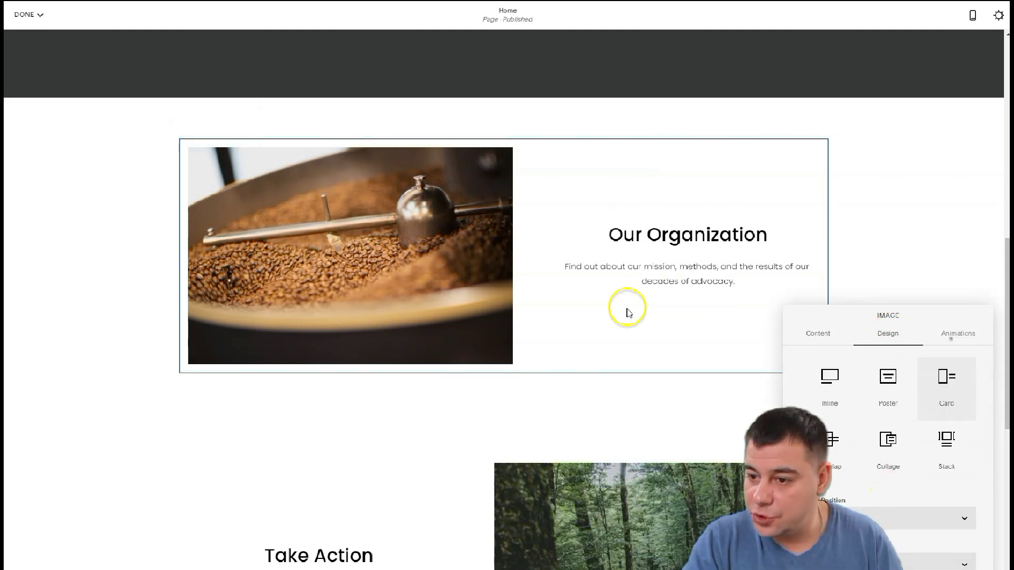
Retitle the card 'We are preparing coffee beans strait at our spot', subtitle 'So you get the freshest coffee ever', and save.
triple_click(641, 231)
text(We)
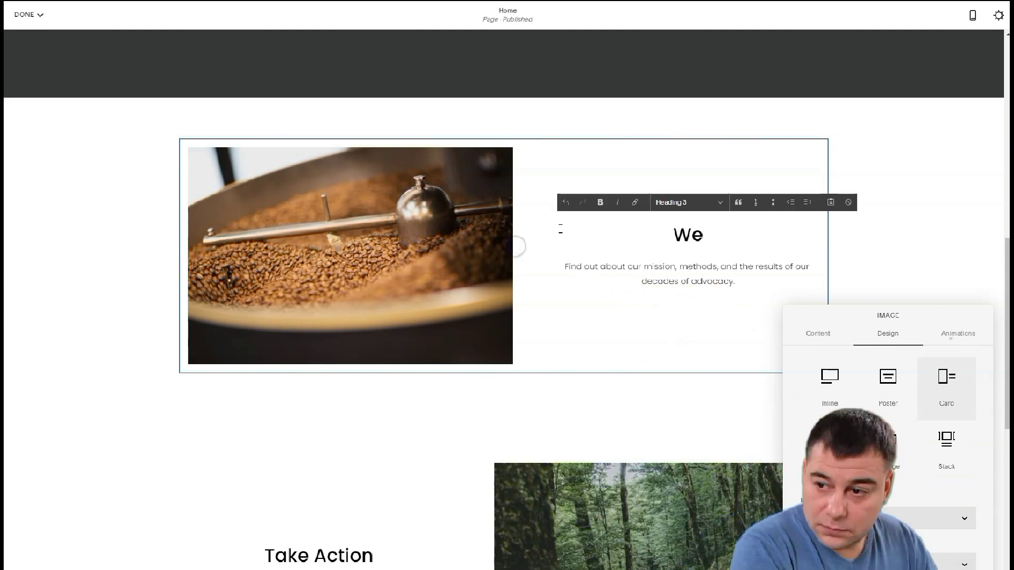
text( are preparing coffee beans strait at our spot)
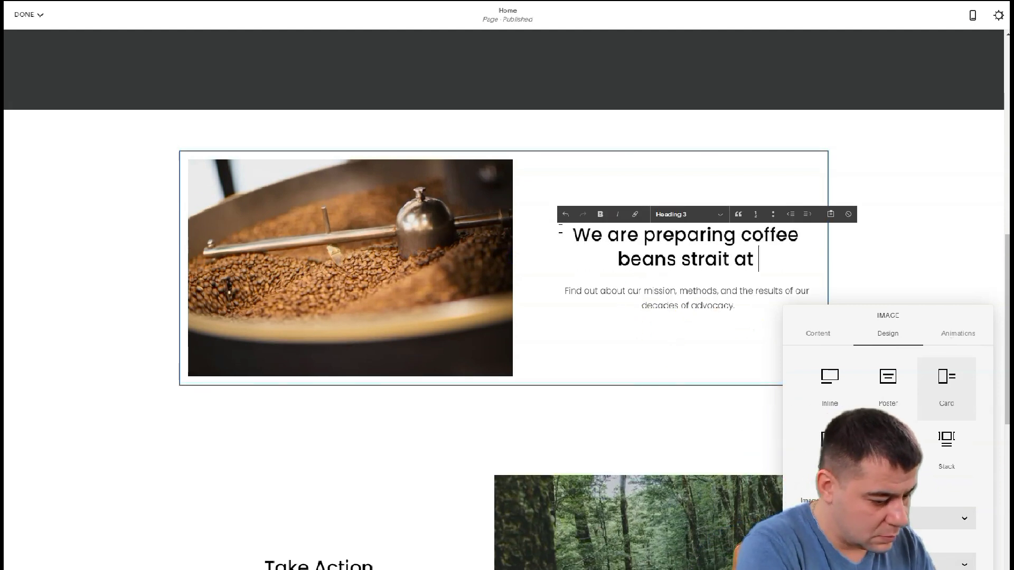
triple_click(768, 312)
text(So you get the freshest coffee ever)
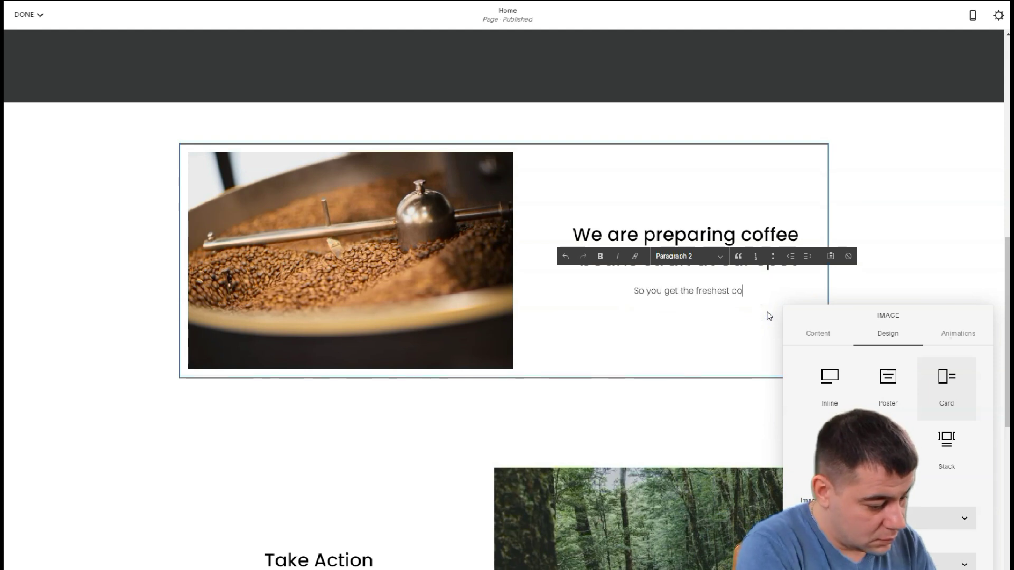
click(393, 480)
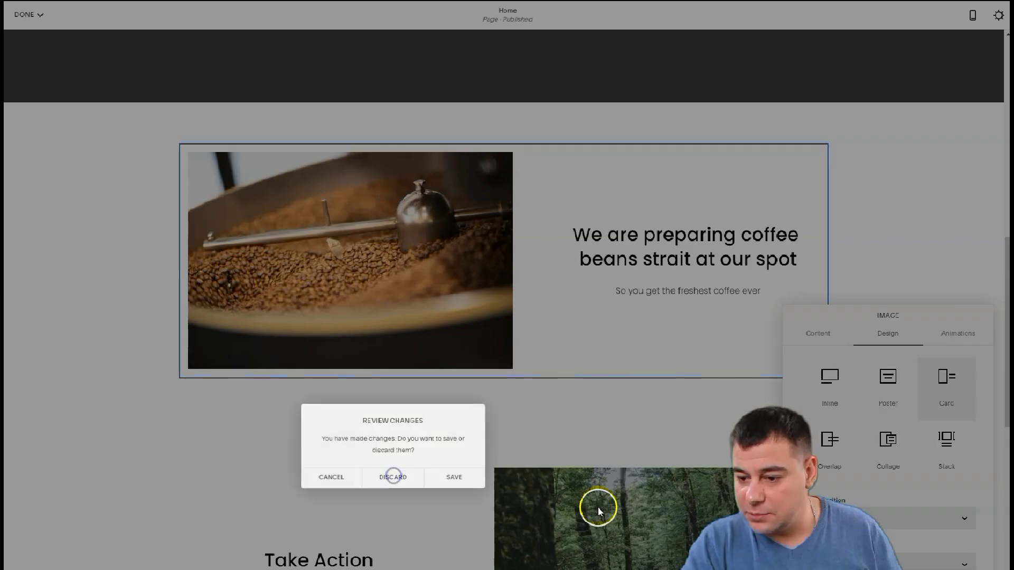
click(454, 478)
scroll(623, 449, down, 4)
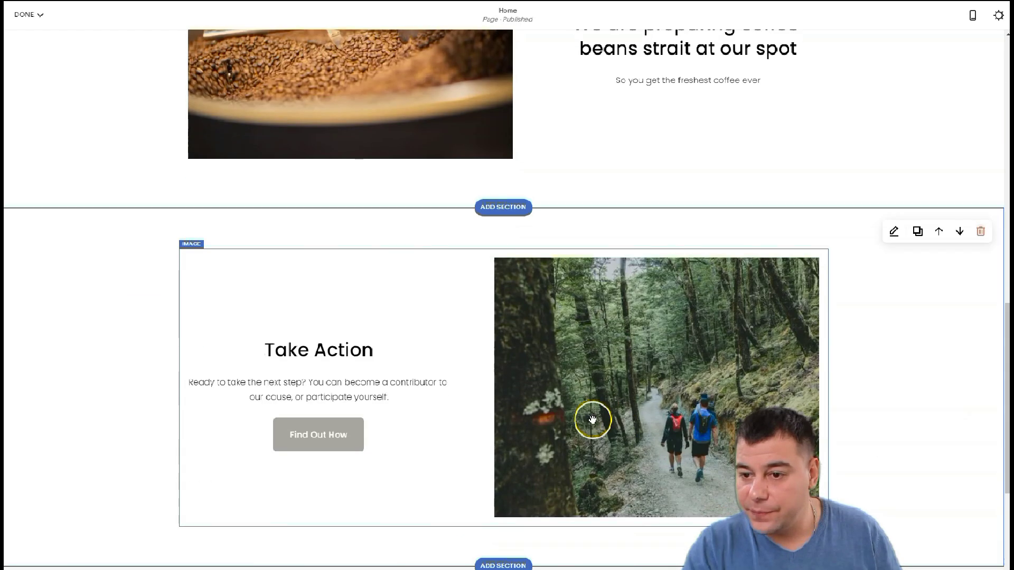
scroll(576, 343, up, 8)
scroll(573, 343, down, 10)
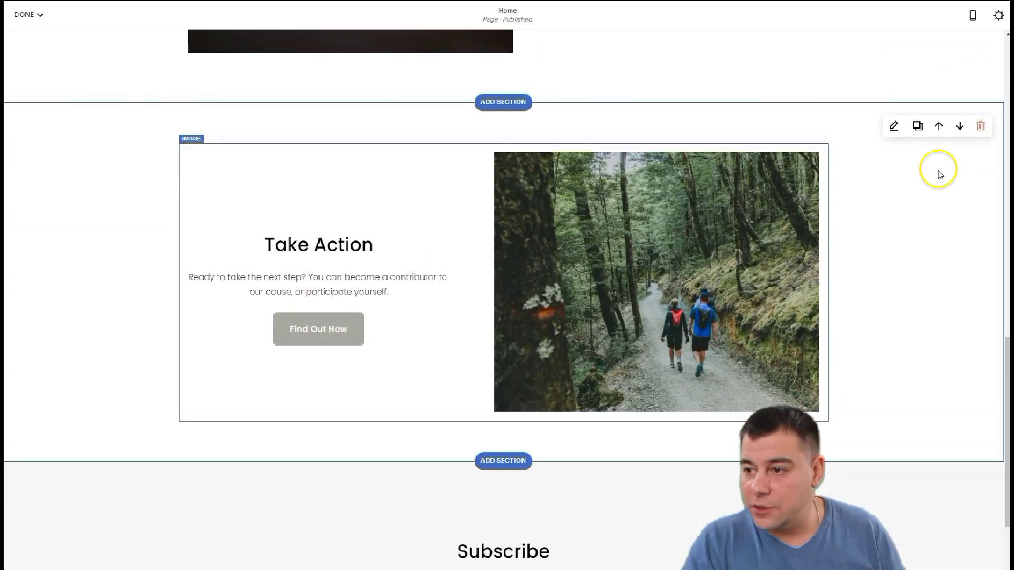
Apply the Dark Minimal colour theme to the Take Action section.
click(893, 127)
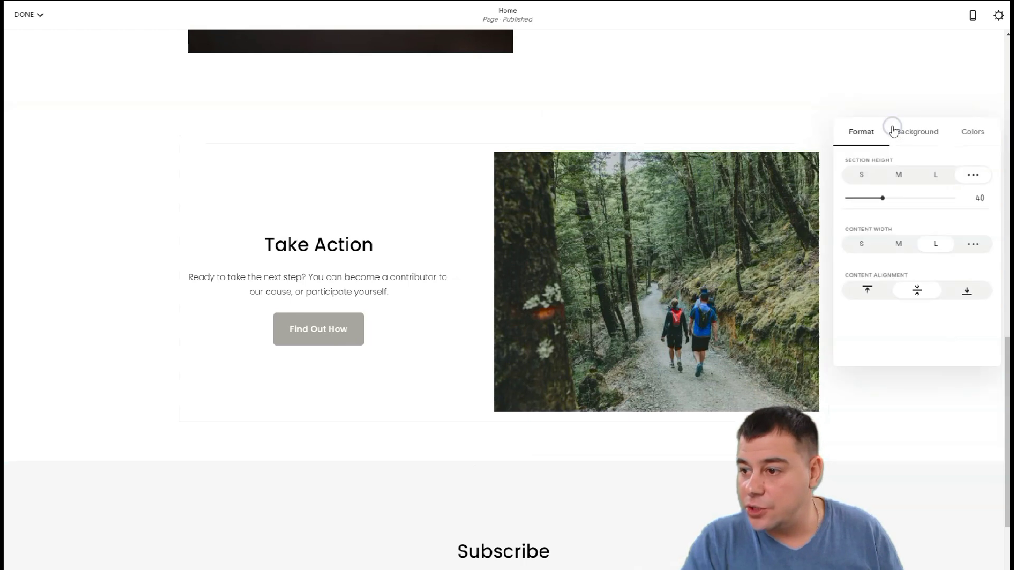
click(975, 135)
scroll(918, 275, down, 3)
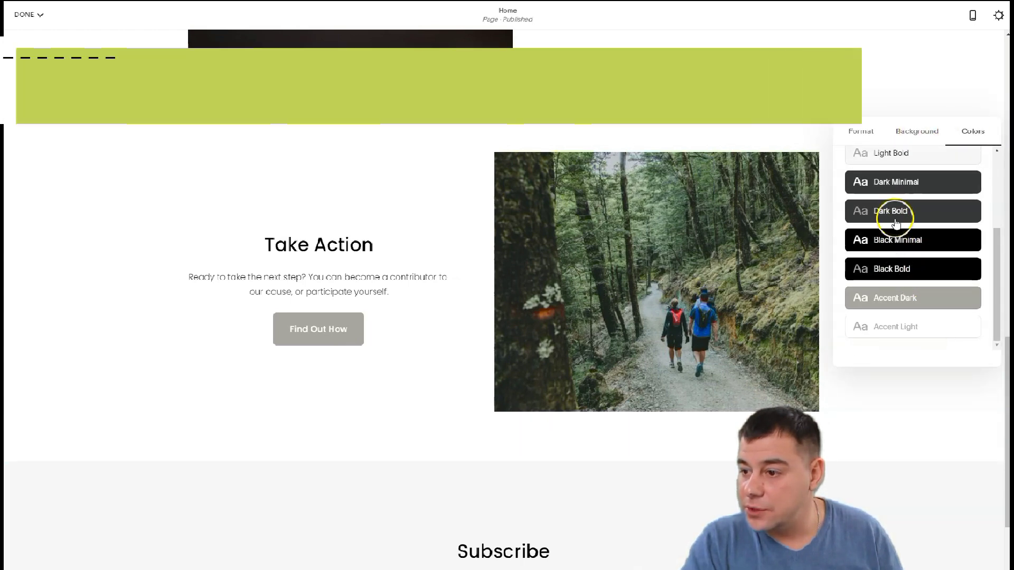
click(897, 184)
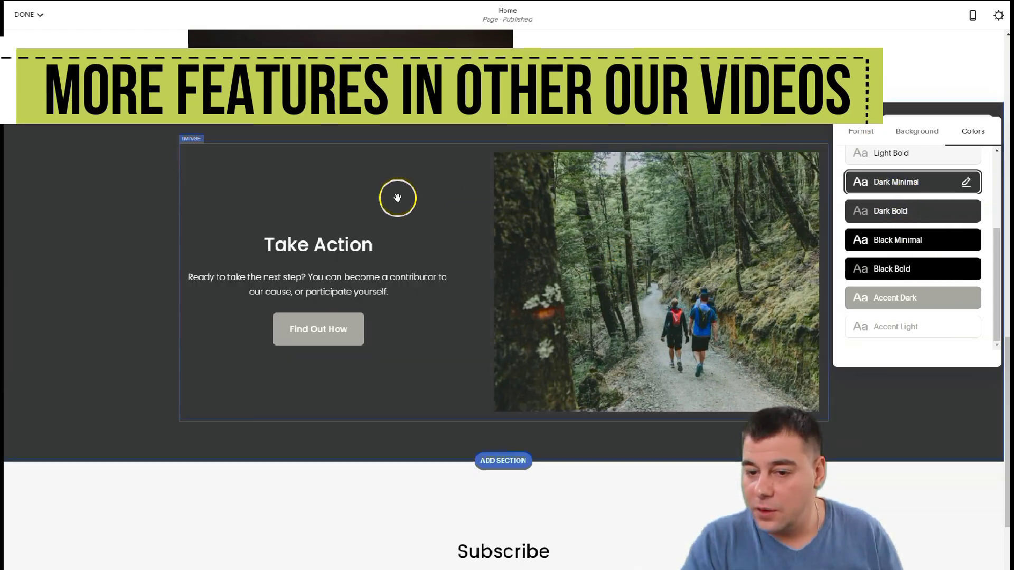
Give the Take Action card a latte-art photo and the text 'Order your cup right now', then save.
click(194, 142)
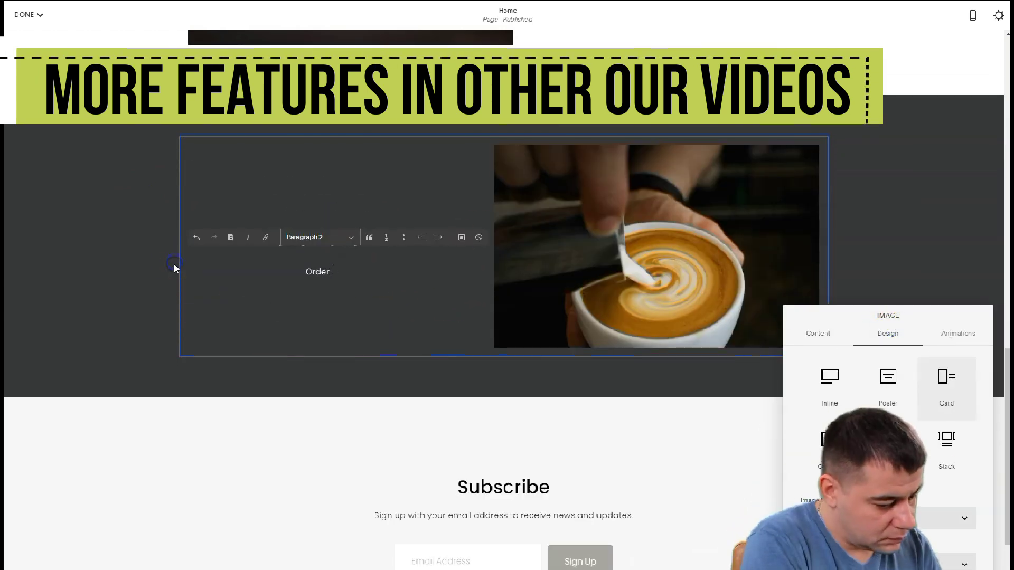
text(your cup right now)
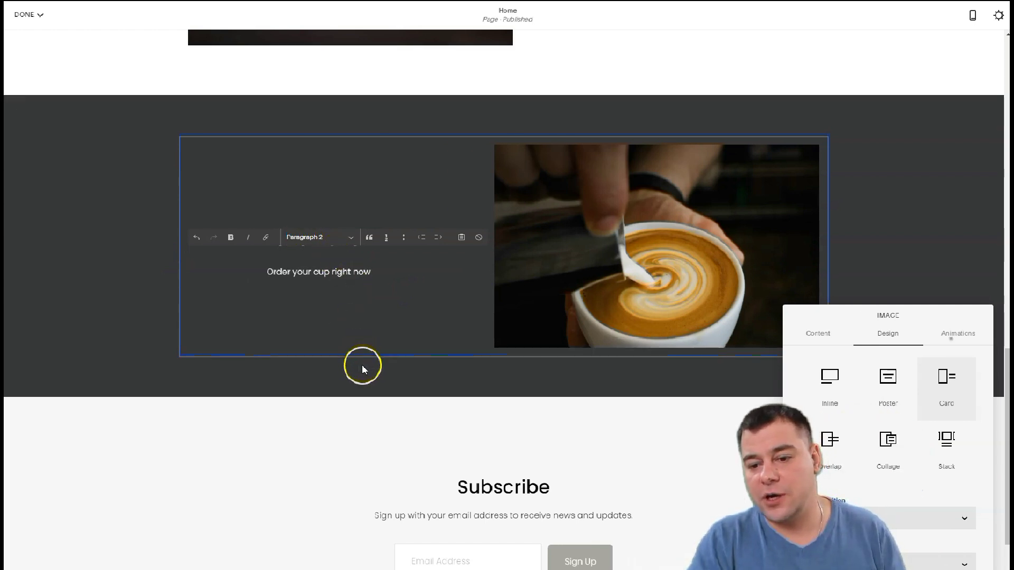
click(362, 367)
click(425, 373)
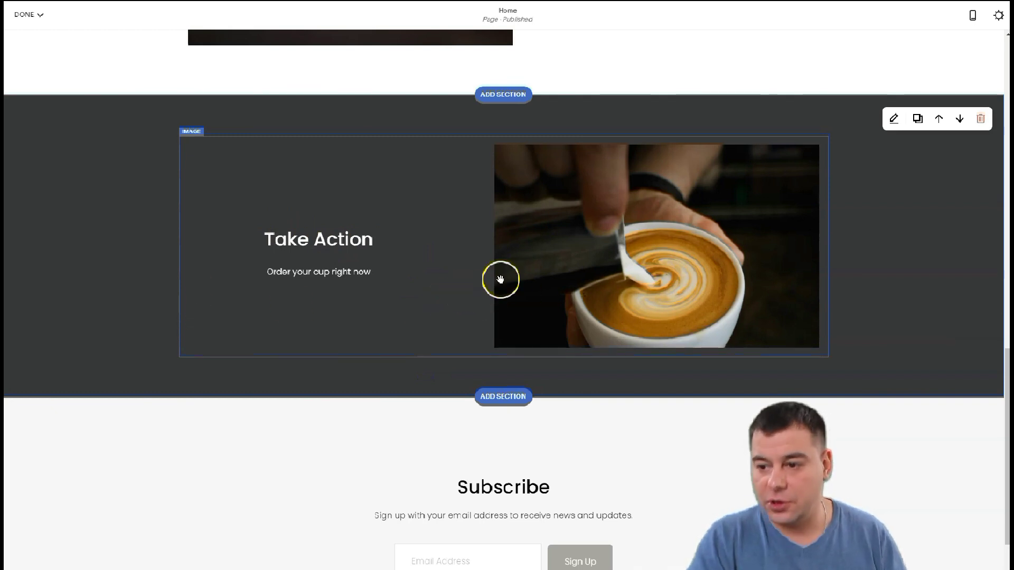
scroll(502, 280, down, 3)
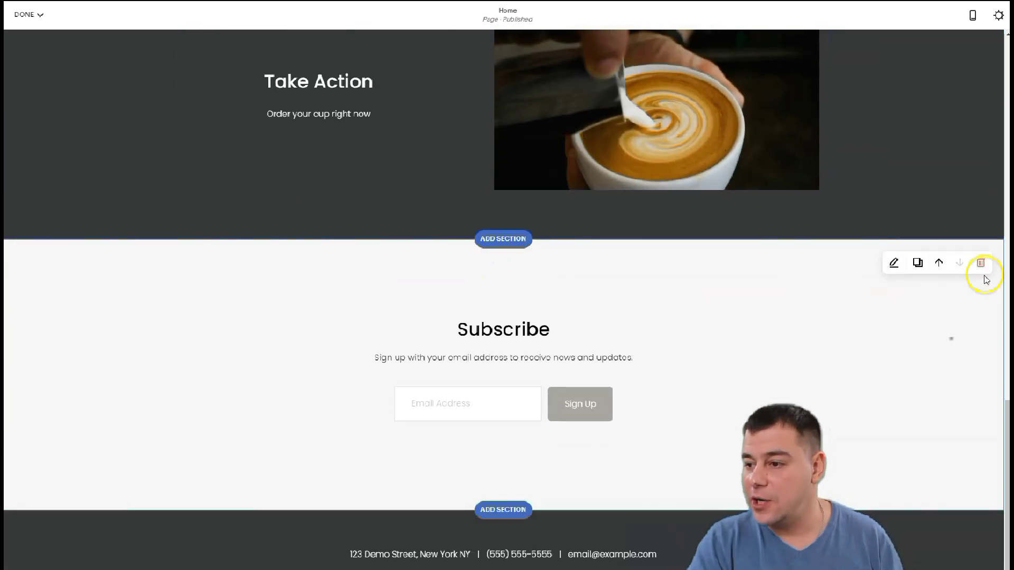
Delete the Subscribe section.
click(981, 264)
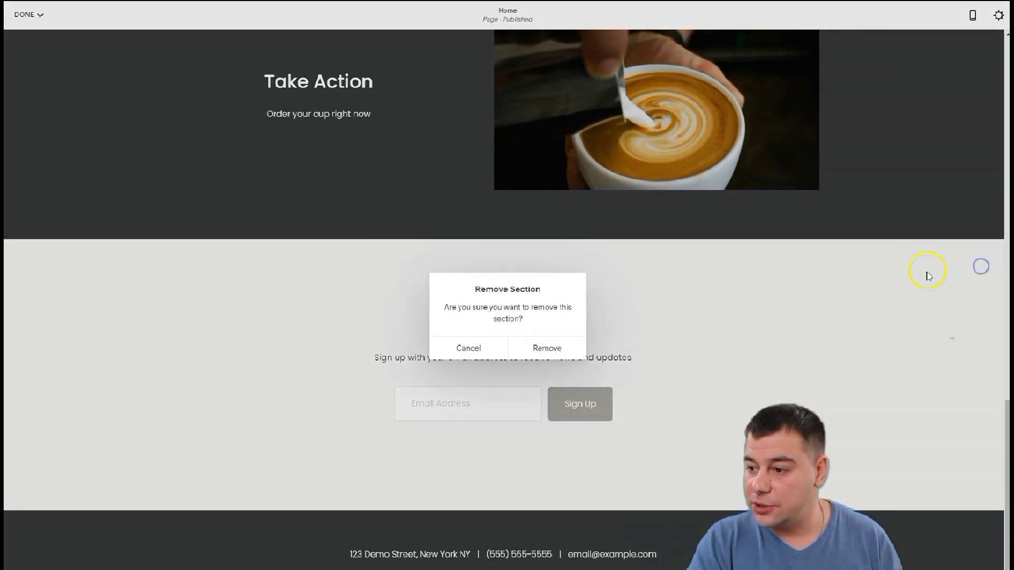
click(529, 352)
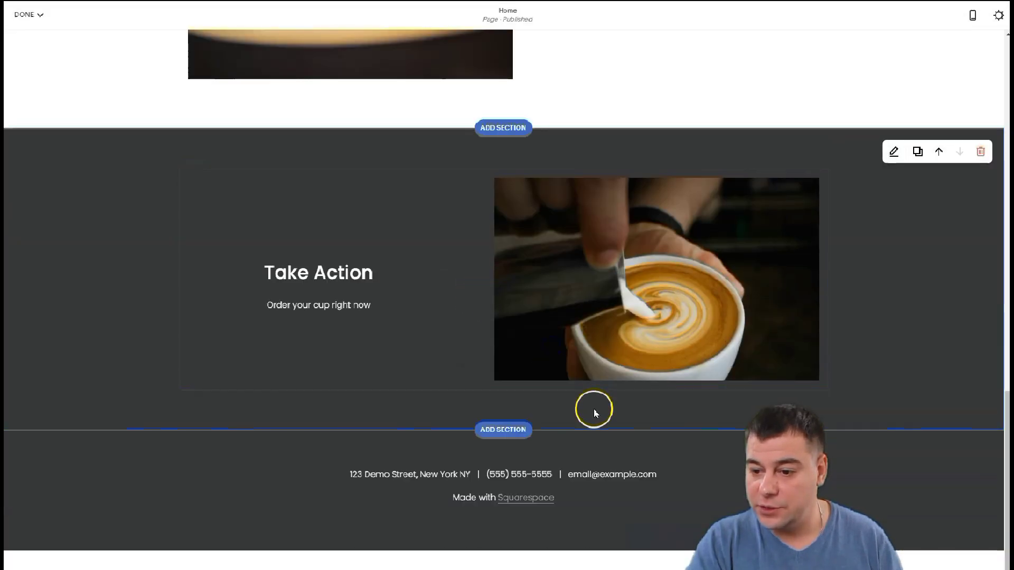
click(504, 456)
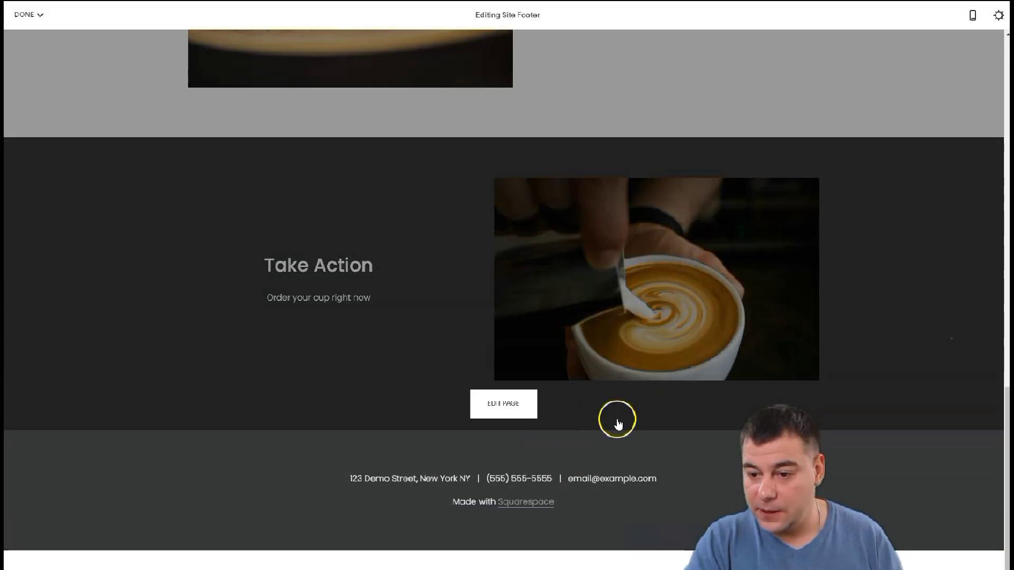
Set a coffee-beans photo as the footer section's background image.
mouse_move(577, 464)
click(894, 458)
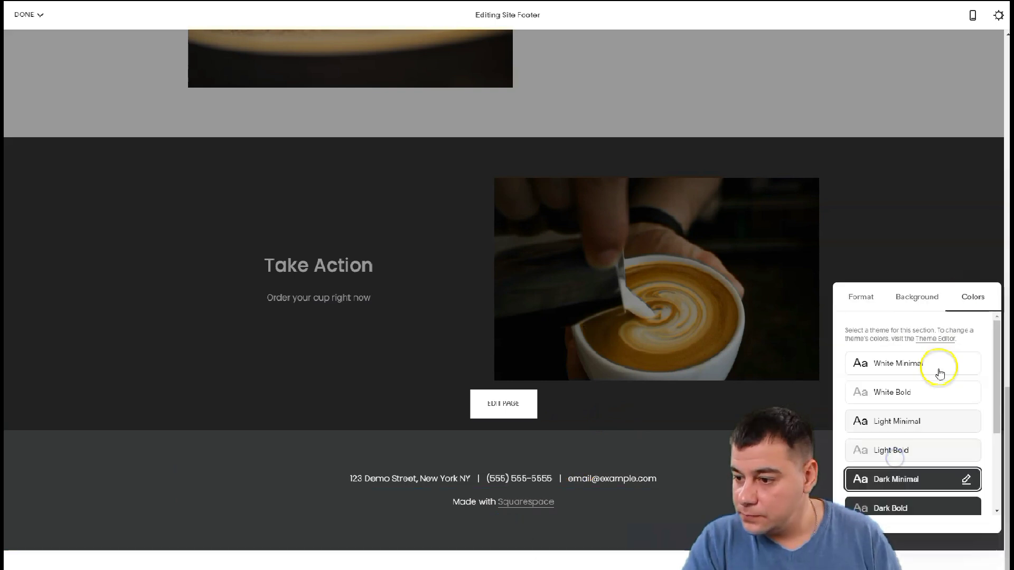
click(914, 304)
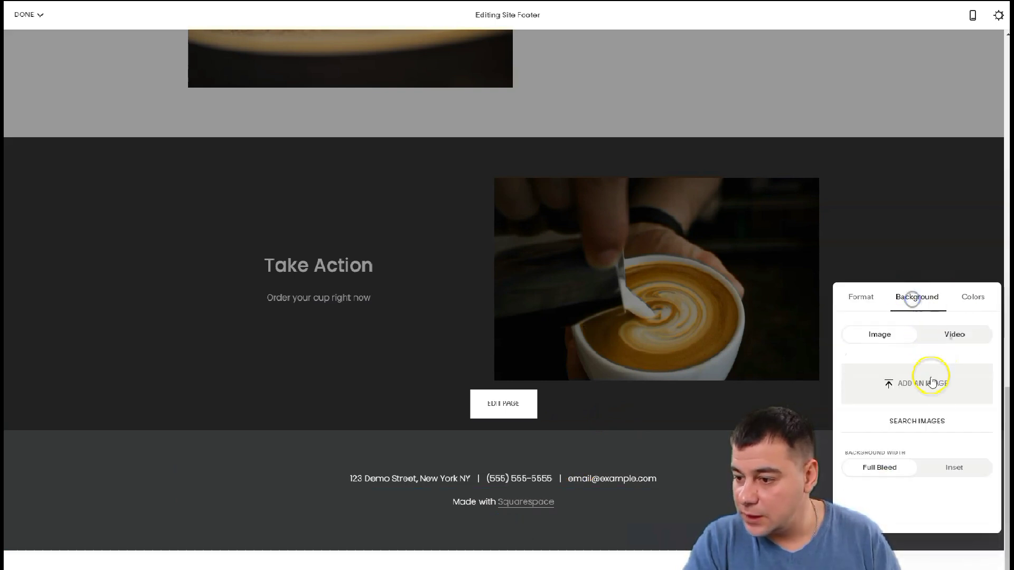
click(905, 390)
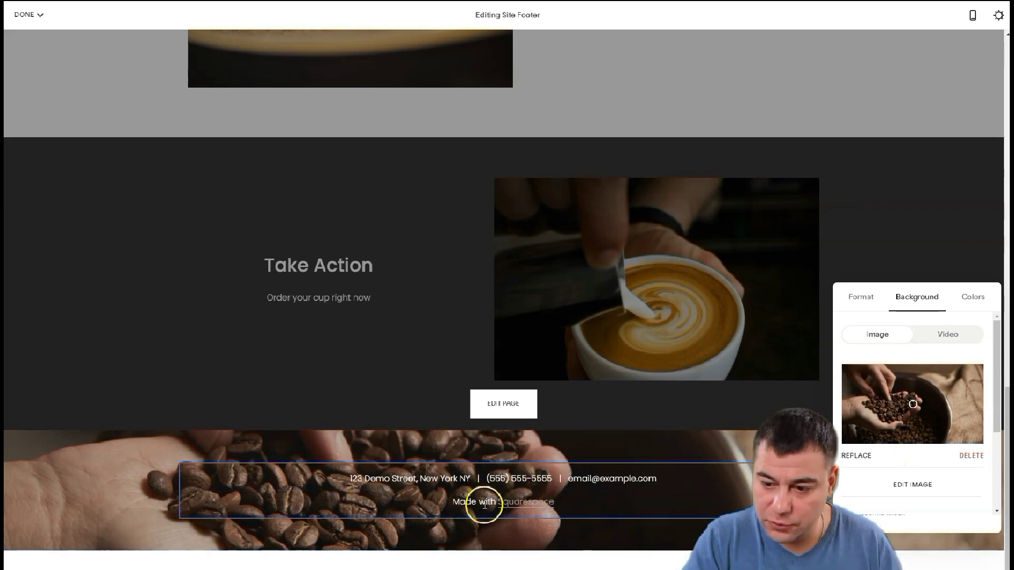
Delete the 'Made with Squarespace' line from the footer text.
click(552, 506)
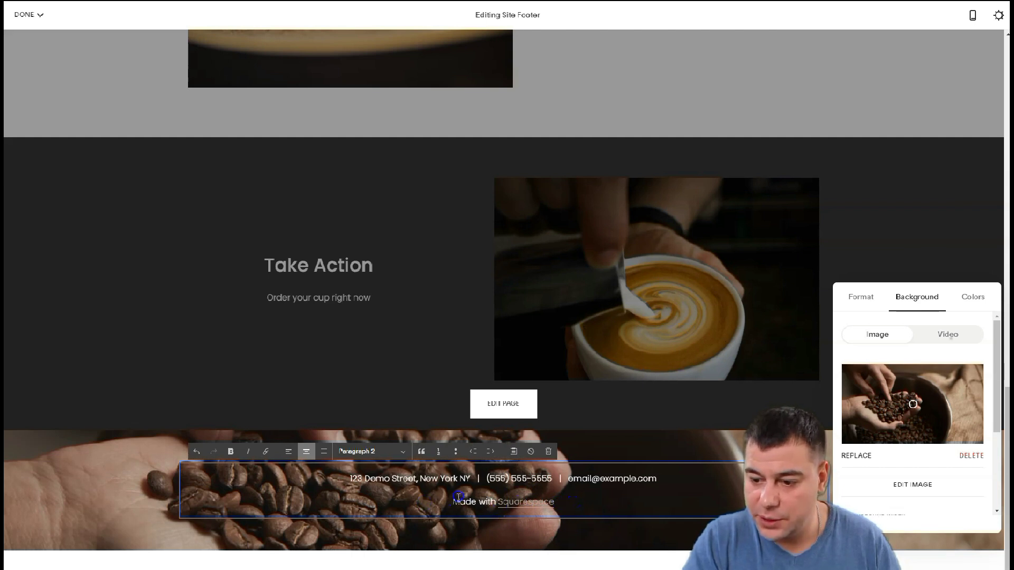
click(572, 468)
scroll(478, 404, up, 20)
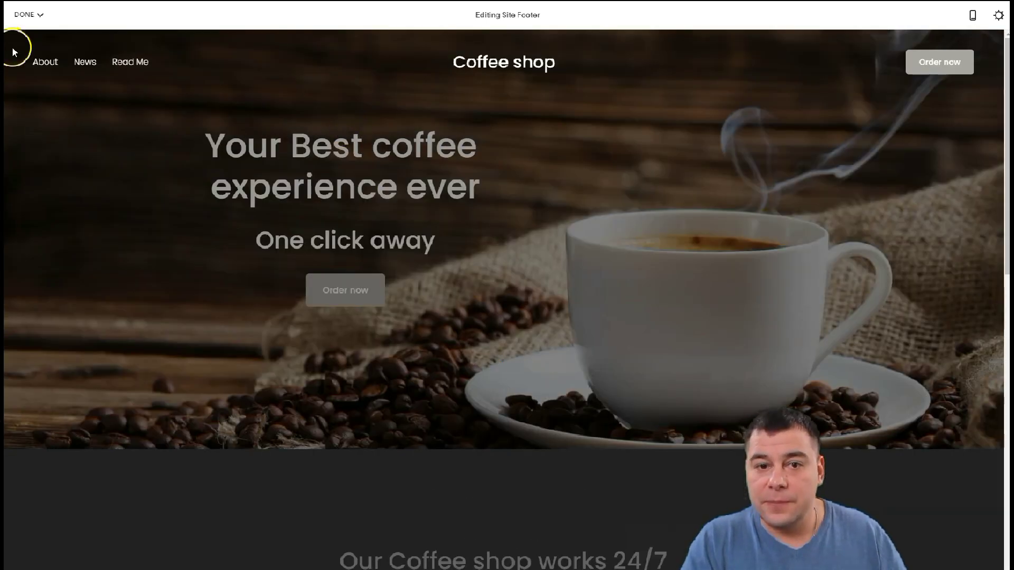
Save edits, delete the example, Read Me and Take Action pages, and move Home into Main Navigation.
click(30, 25)
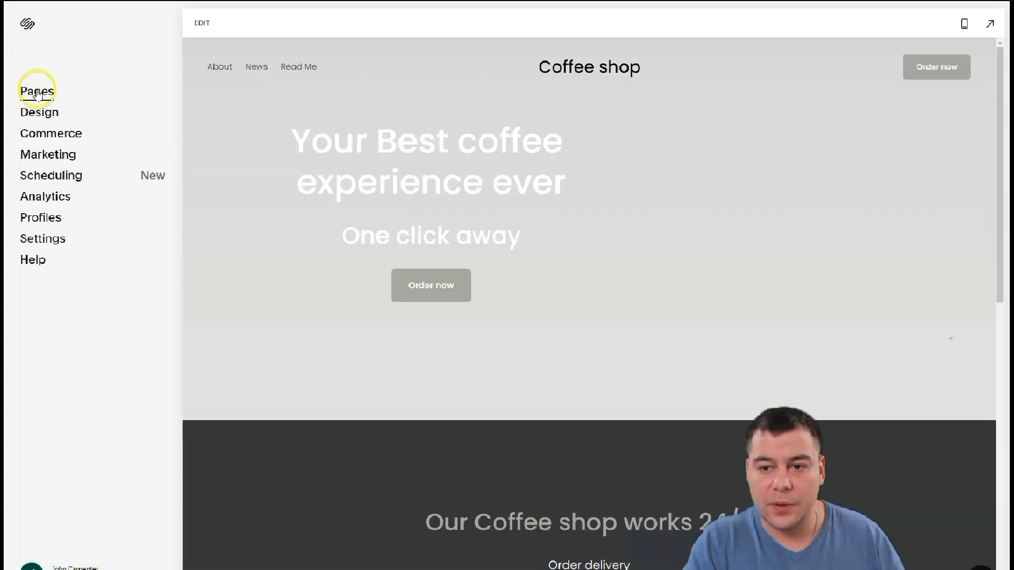
click(37, 93)
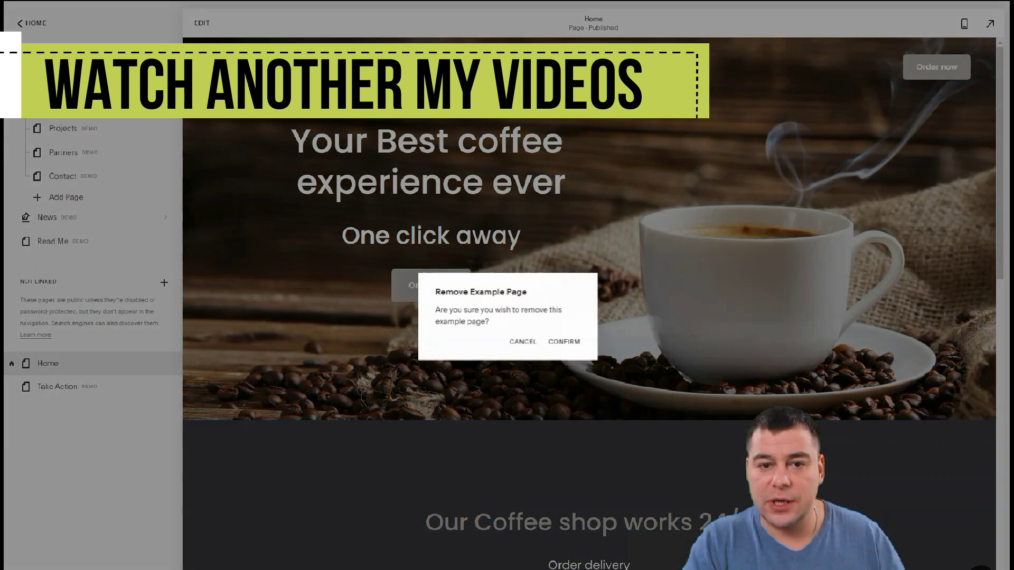
click(560, 339)
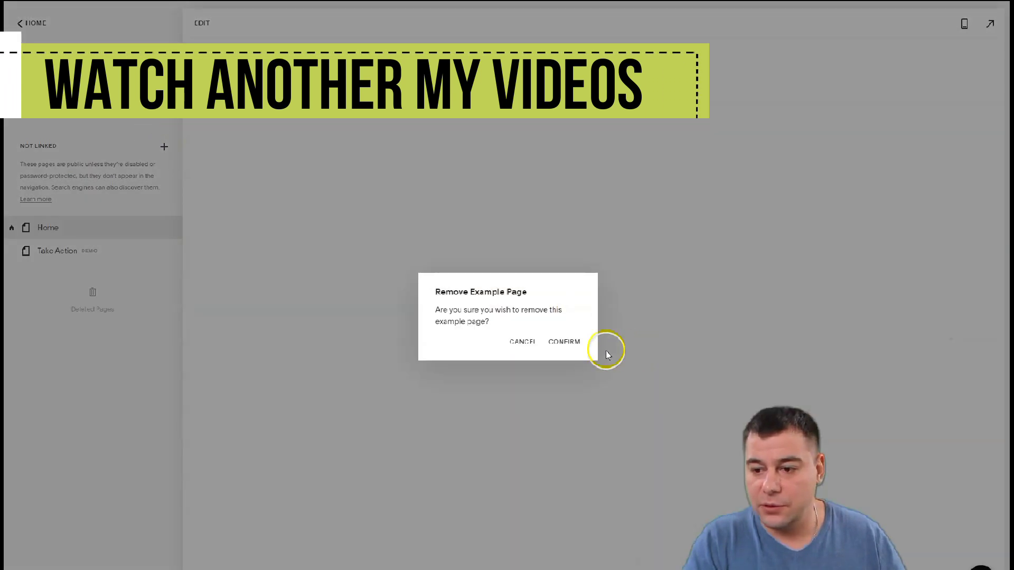
click(564, 343)
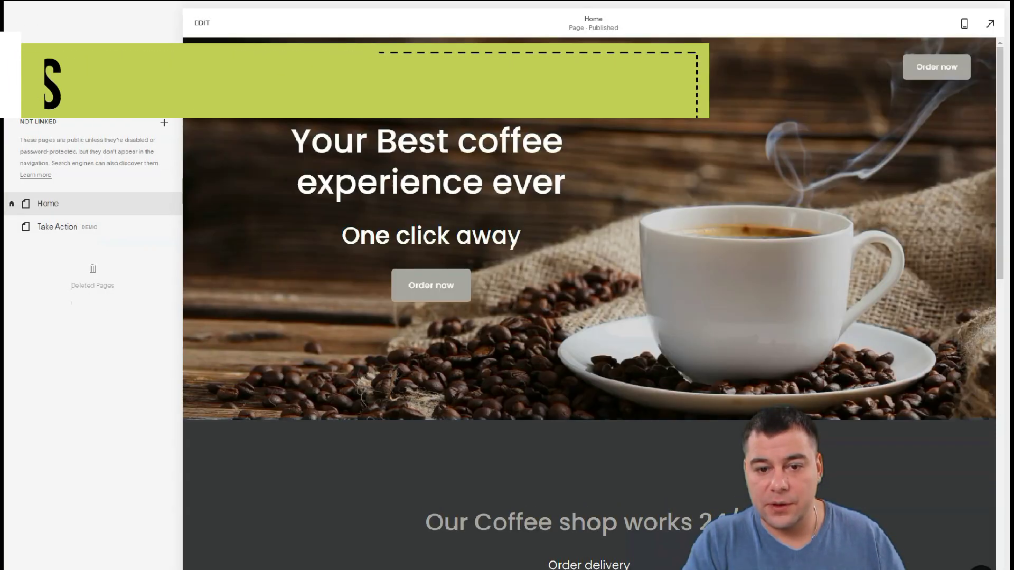
click(99, 100)
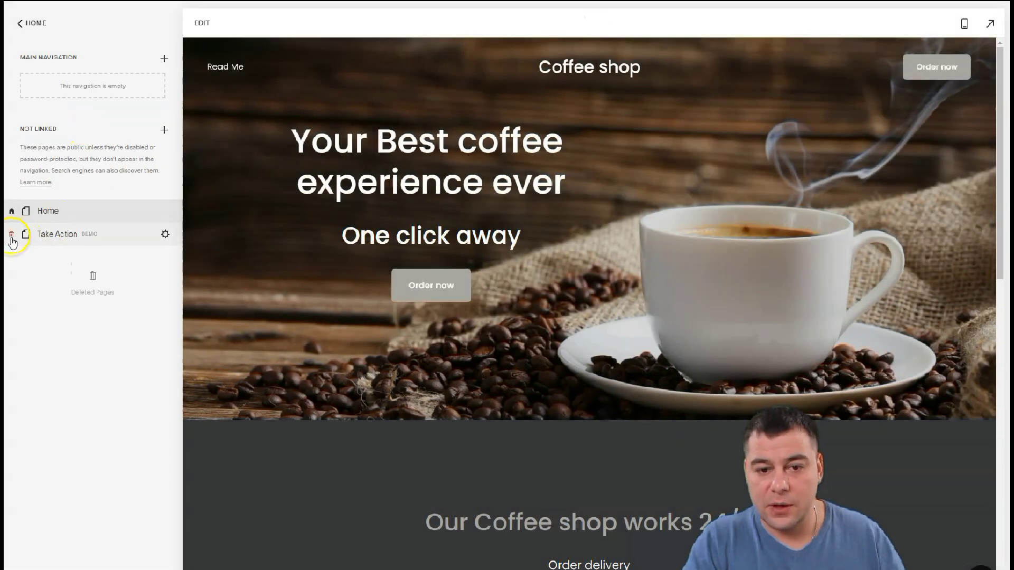
click(11, 234)
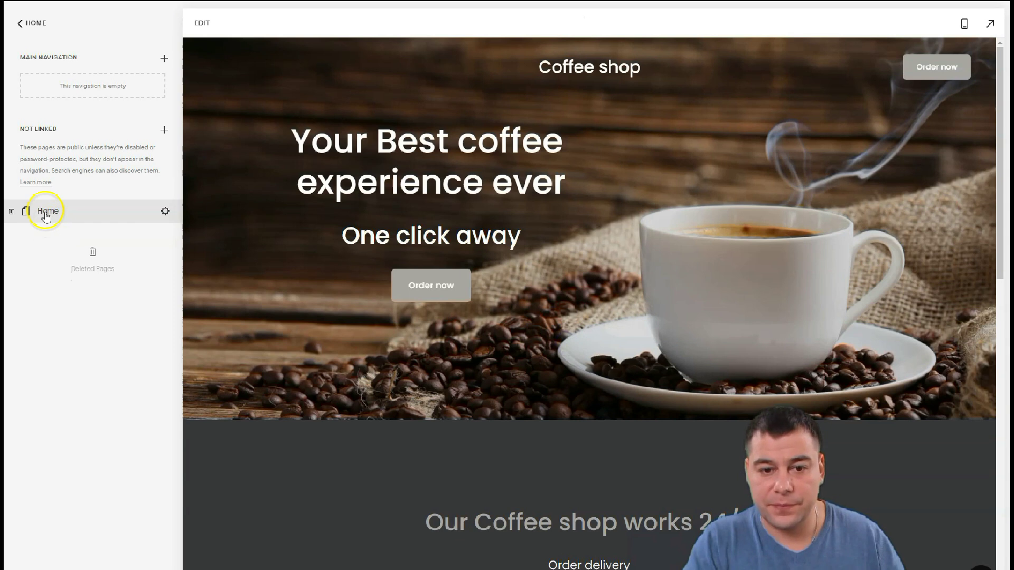
drag(46, 214, 33, 83)
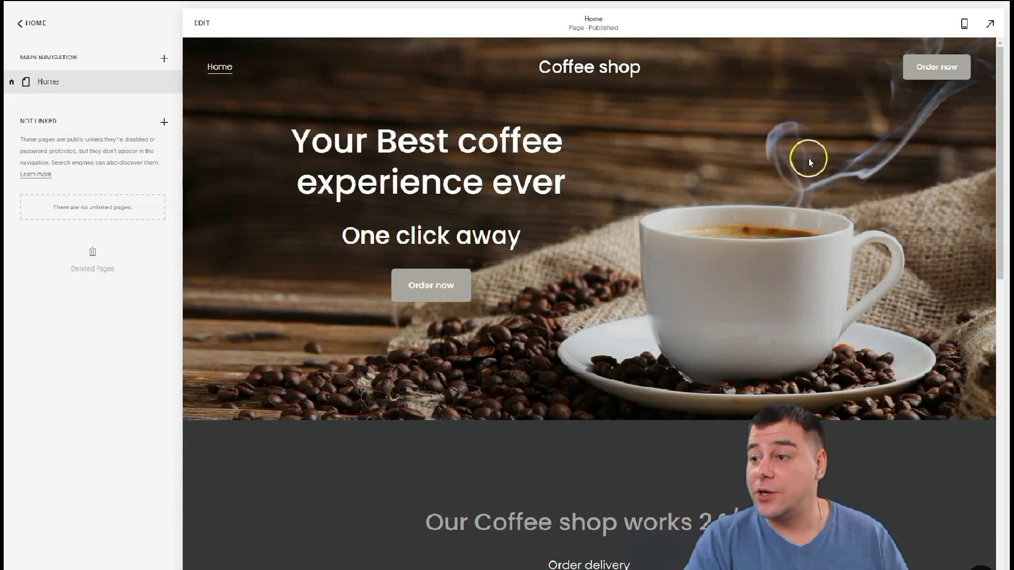
Scroll through the Home page in the phone-sized preview to check every section.
click(964, 25)
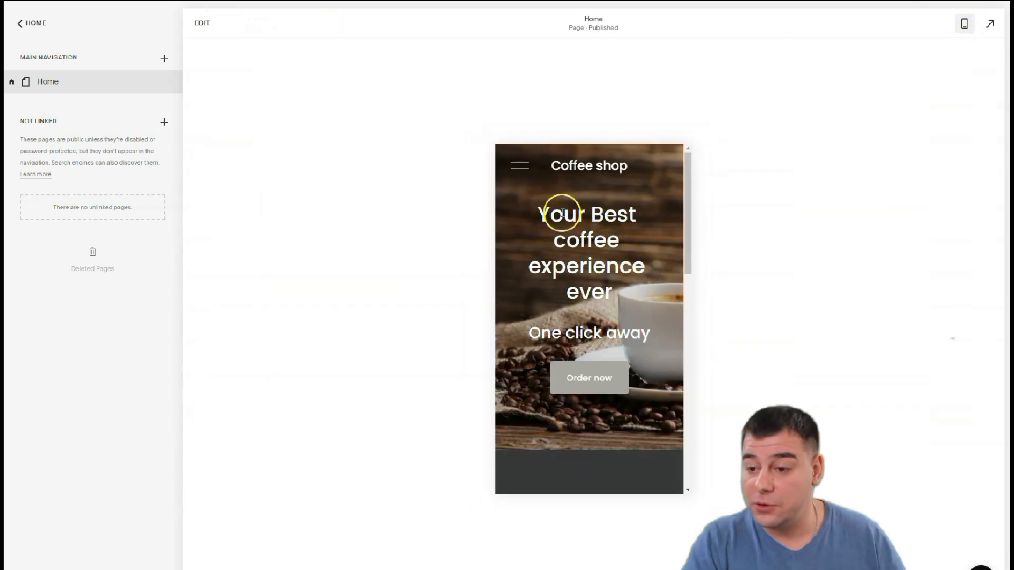
scroll(585, 294, down, 10)
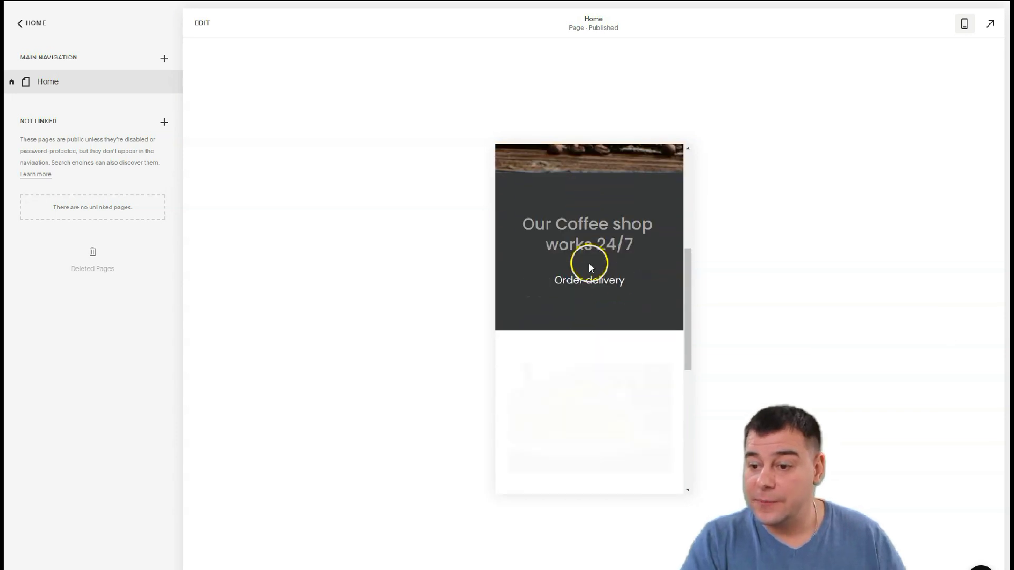
scroll(589, 265, down, 1)
scroll(588, 261, down, 1)
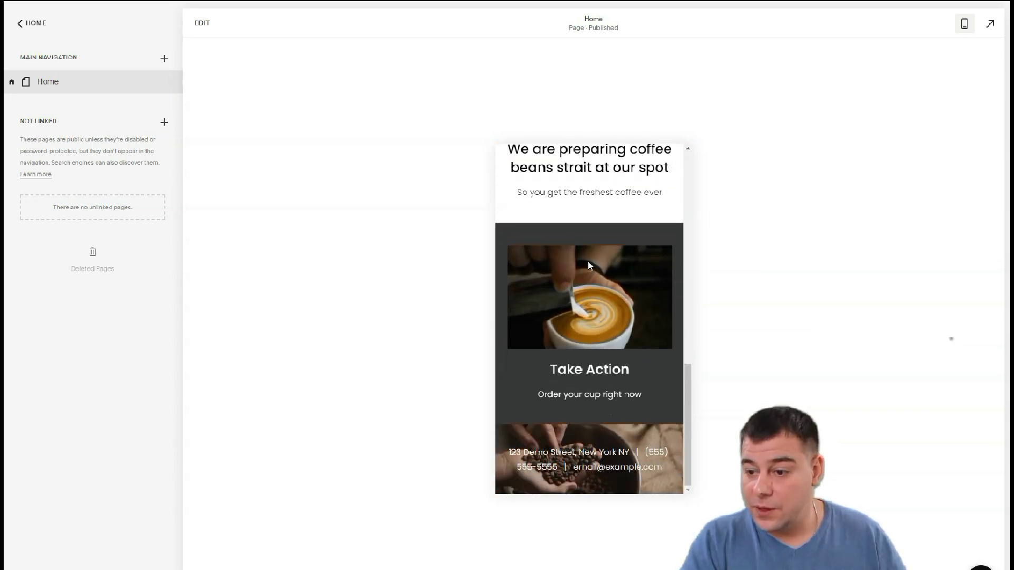
scroll(588, 264, up, 5)
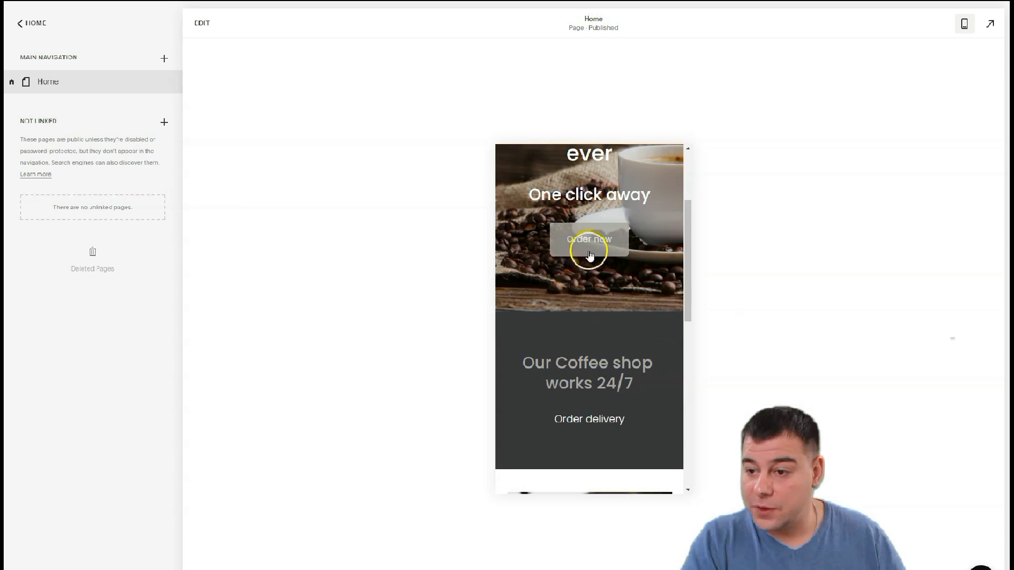
scroll(589, 249, down, 3)
scroll(584, 226, down, 6)
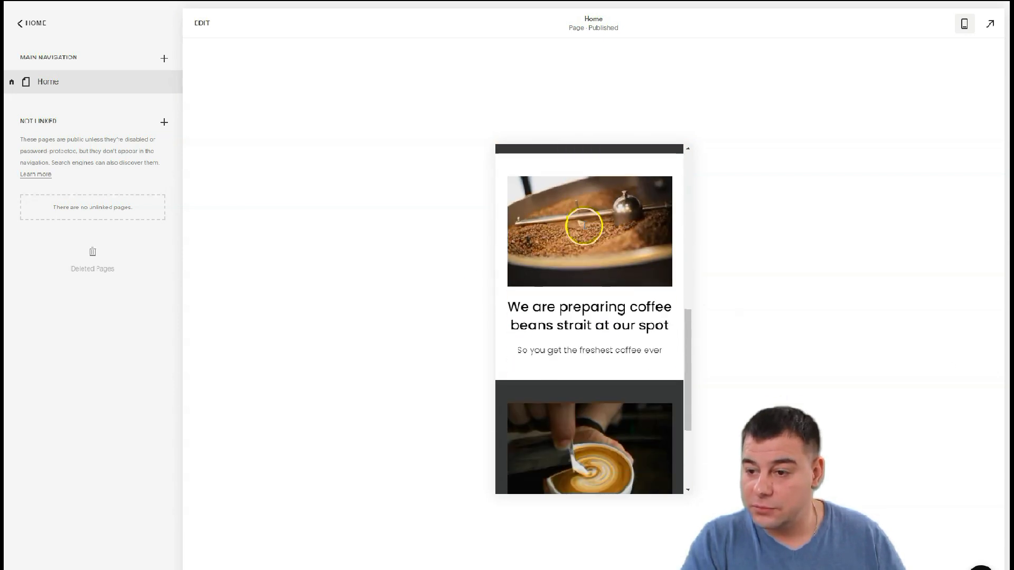
scroll(586, 357, up, 10)
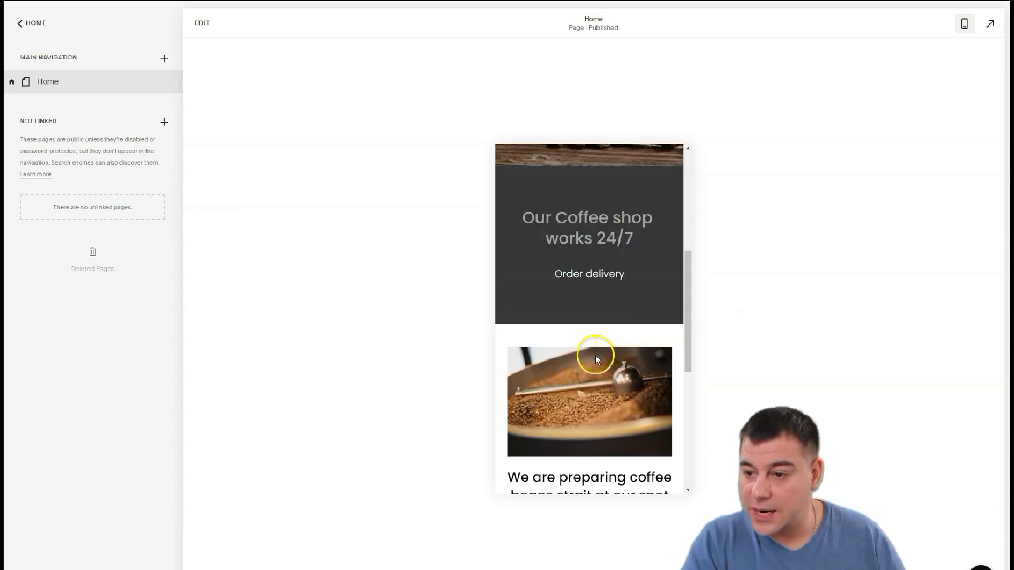
scroll(595, 352, down, 10)
scroll(595, 353, up, 10)
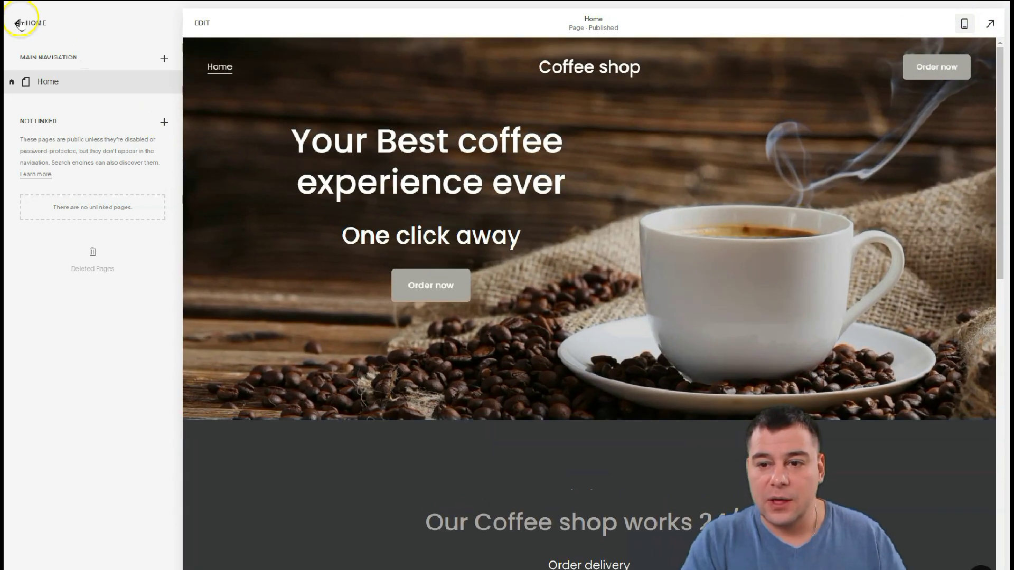
Switch the site font pack to Futura PT after trying Halyard Display, and save.
click(21, 24)
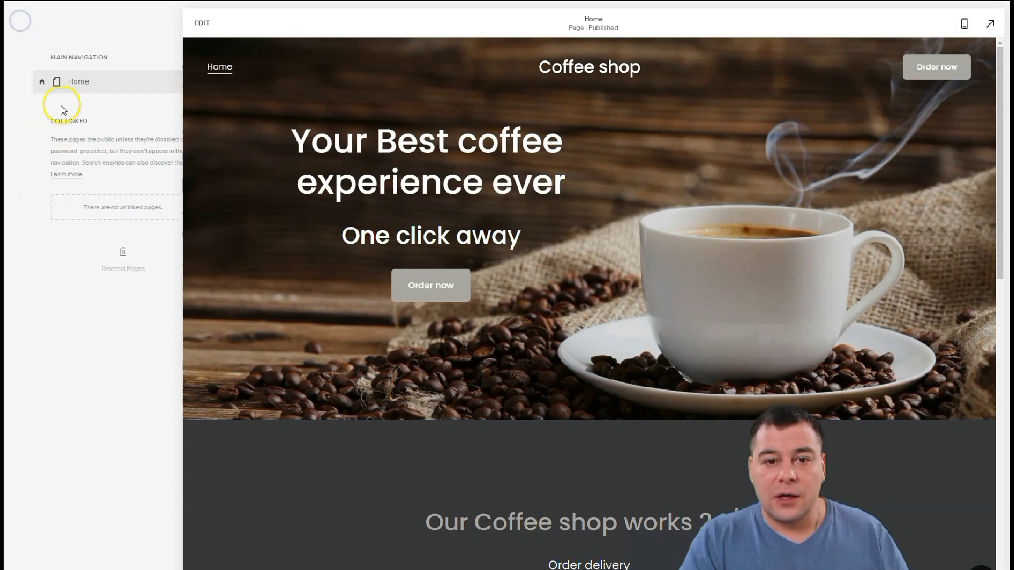
click(34, 117)
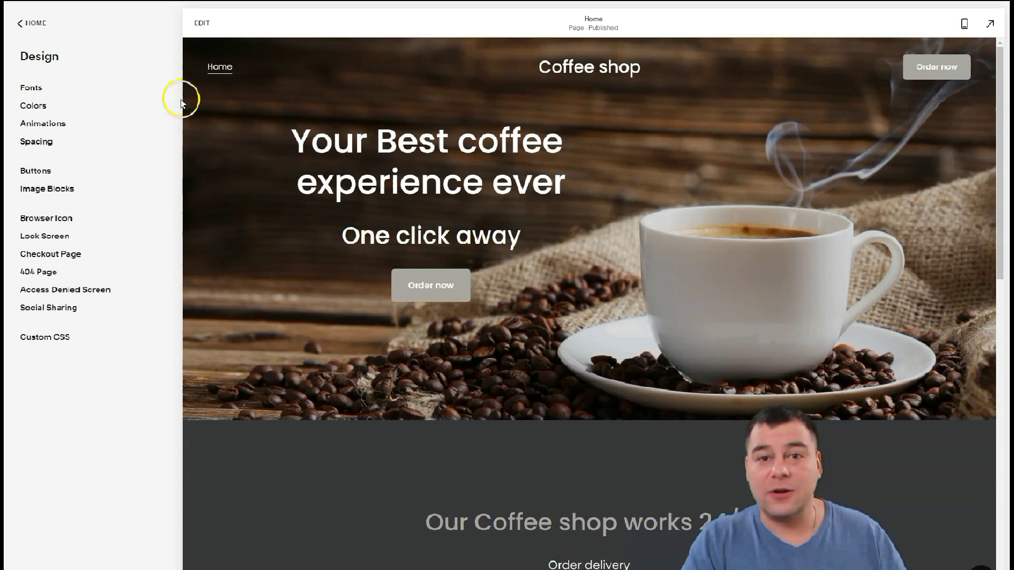
click(33, 104)
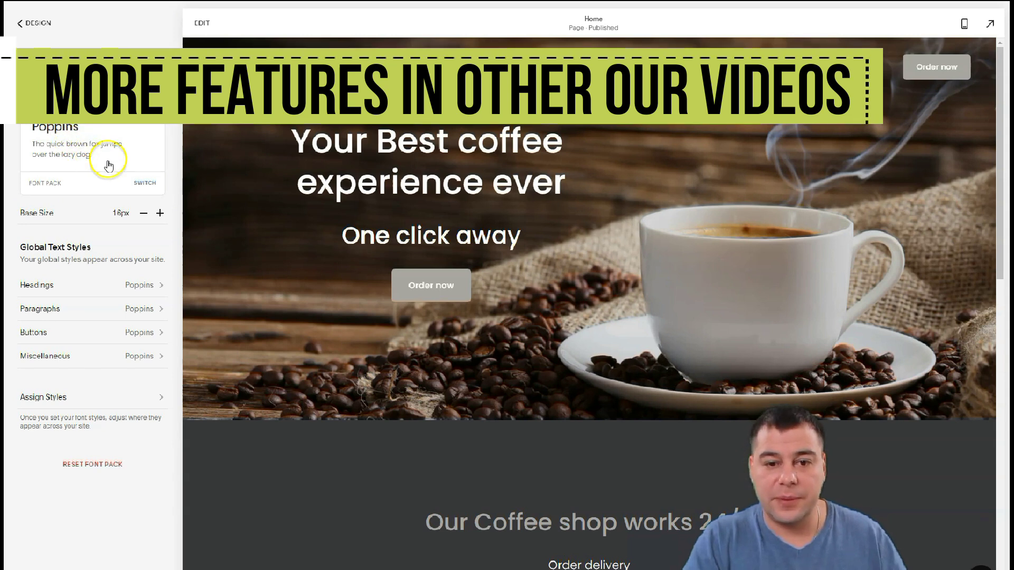
click(145, 186)
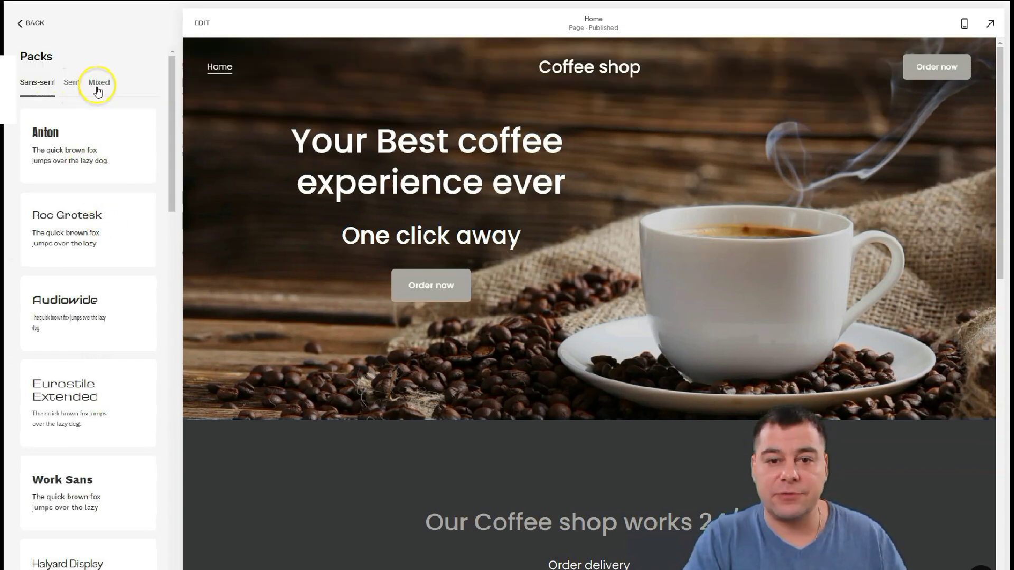
scroll(101, 222, down, 2)
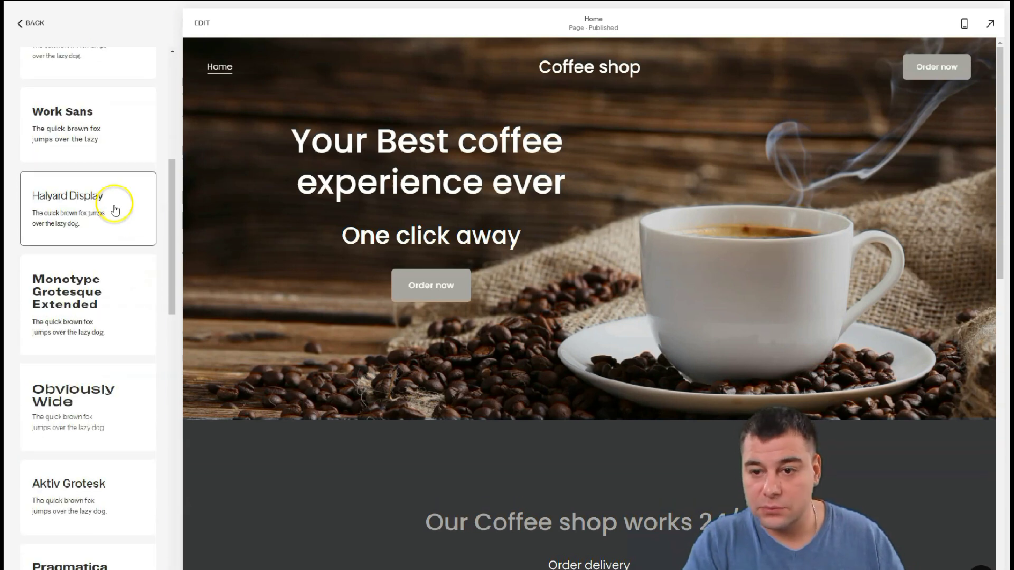
click(113, 208)
scroll(113, 211, down, 10)
click(113, 221)
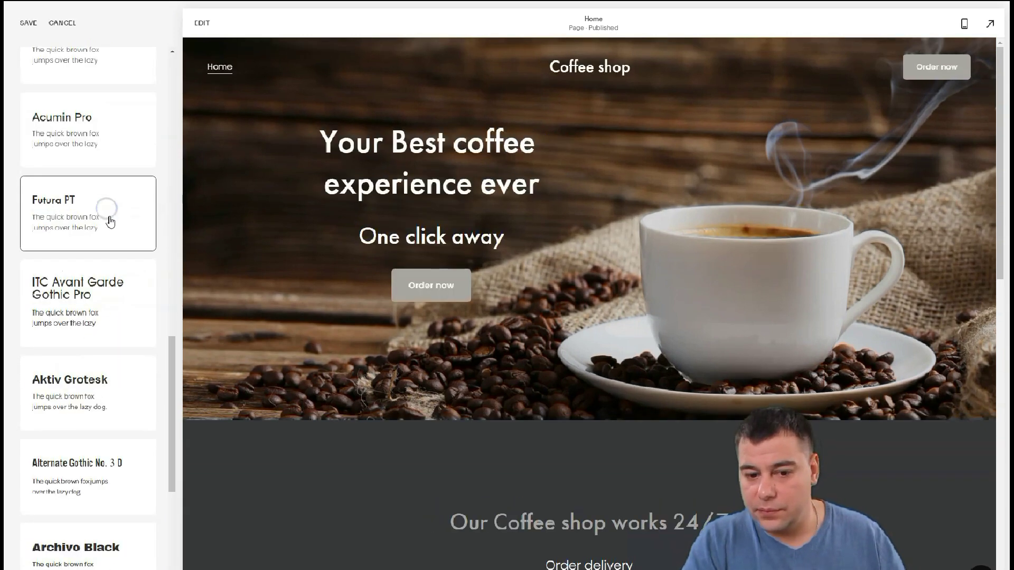
scroll(109, 227, up, 12)
scroll(110, 232, up, 5)
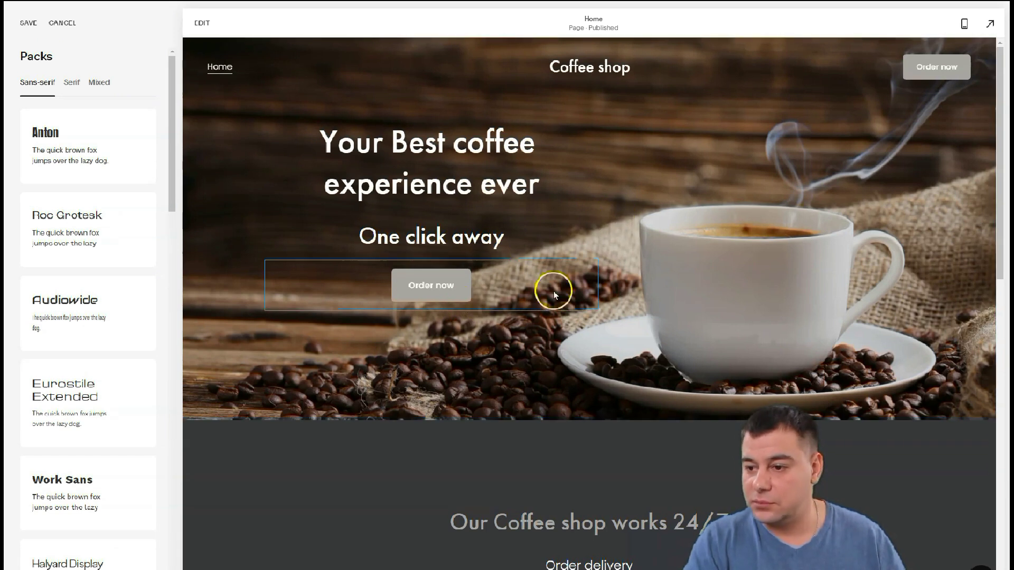
click(34, 26)
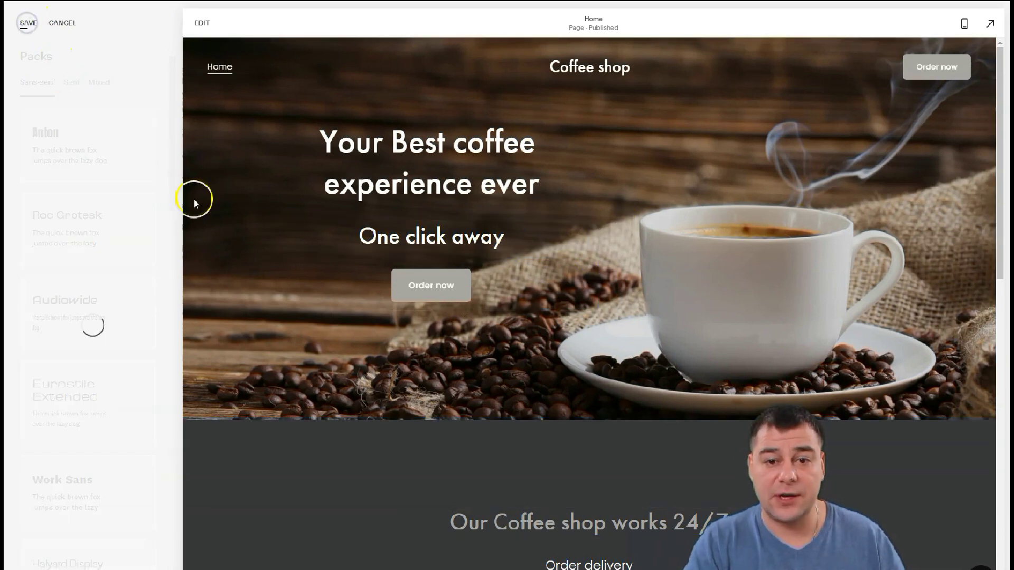
Return from the font settings to the site's main menu.
click(19, 24)
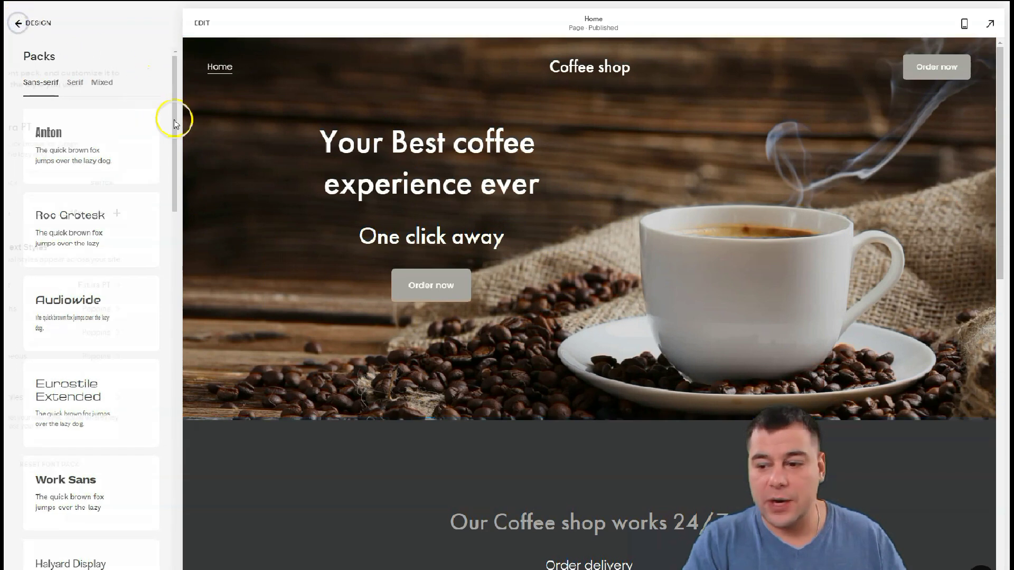
click(23, 24)
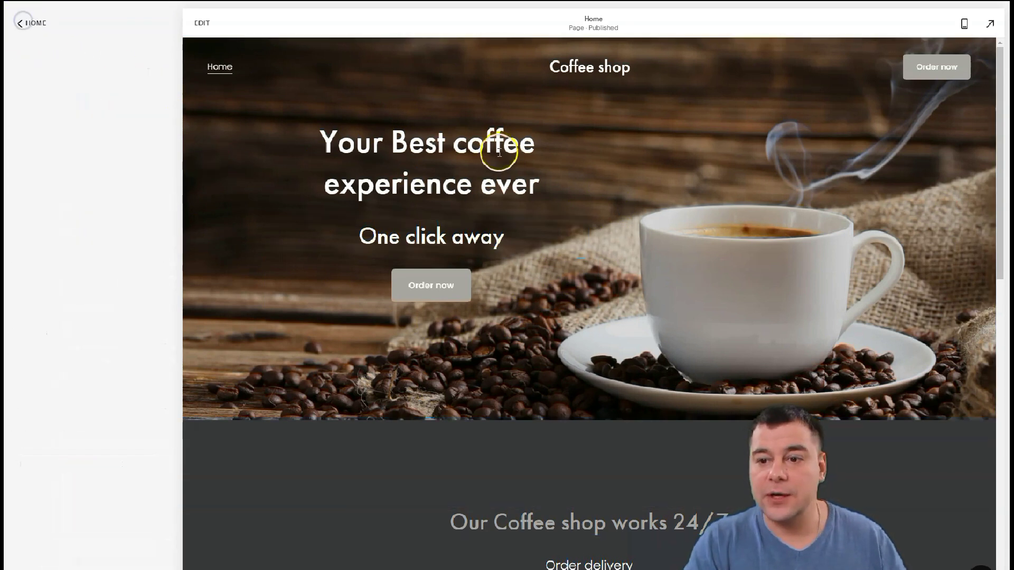
click(21, 25)
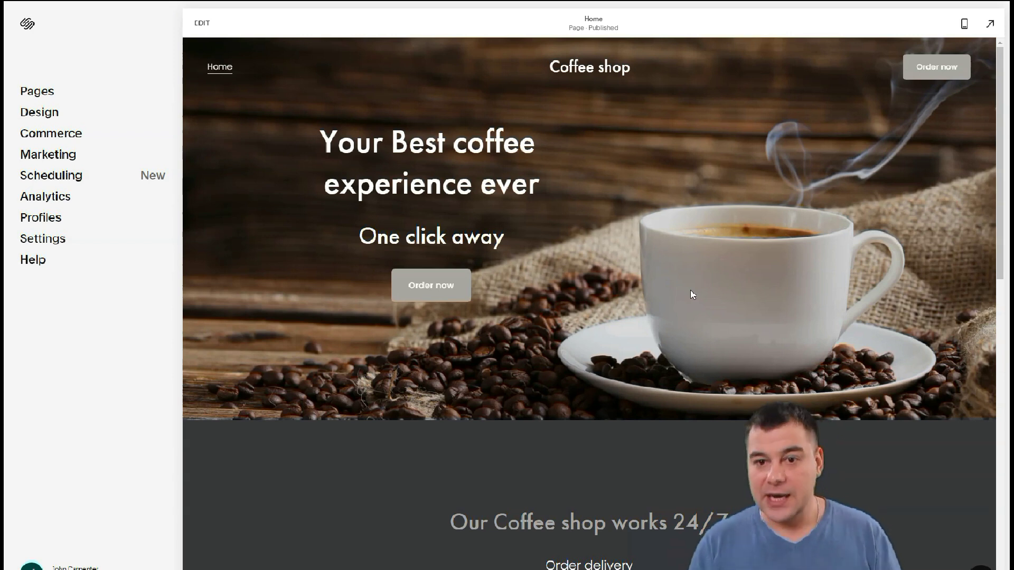
scroll(595, 263, down, 5)
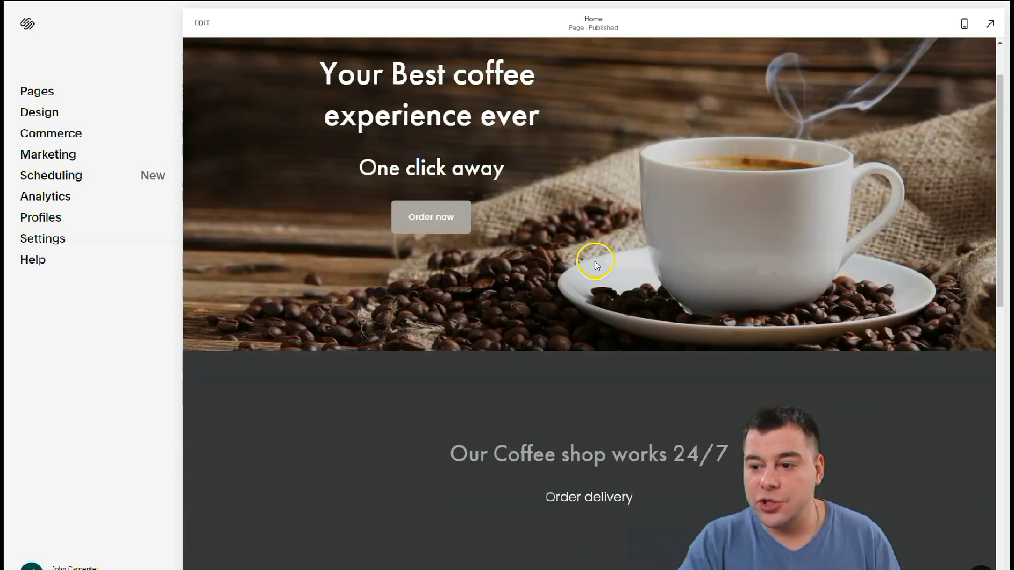
scroll(610, 235, down, 9)
scroll(616, 220, up, 14)
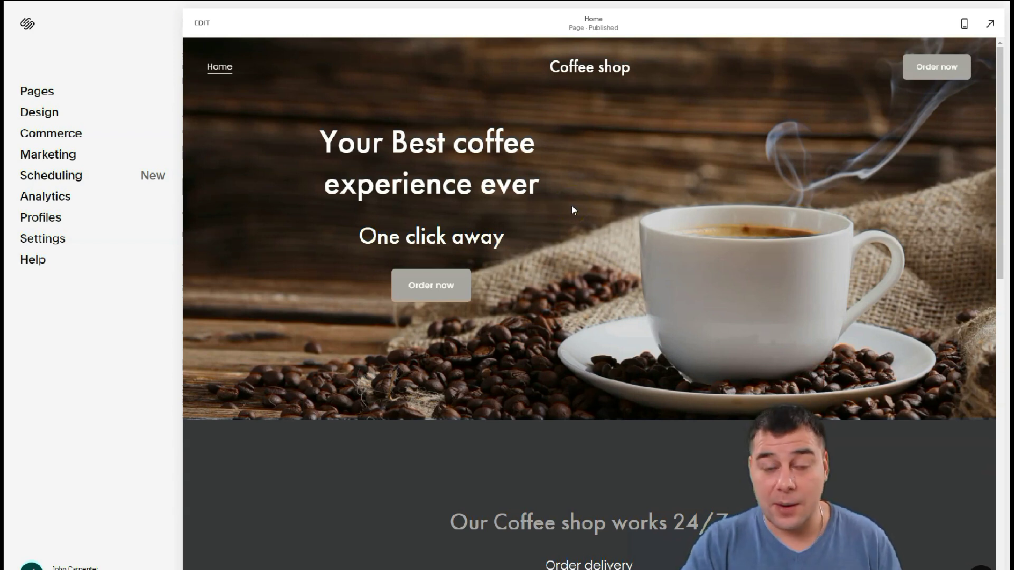
scroll(584, 241, down, 3)
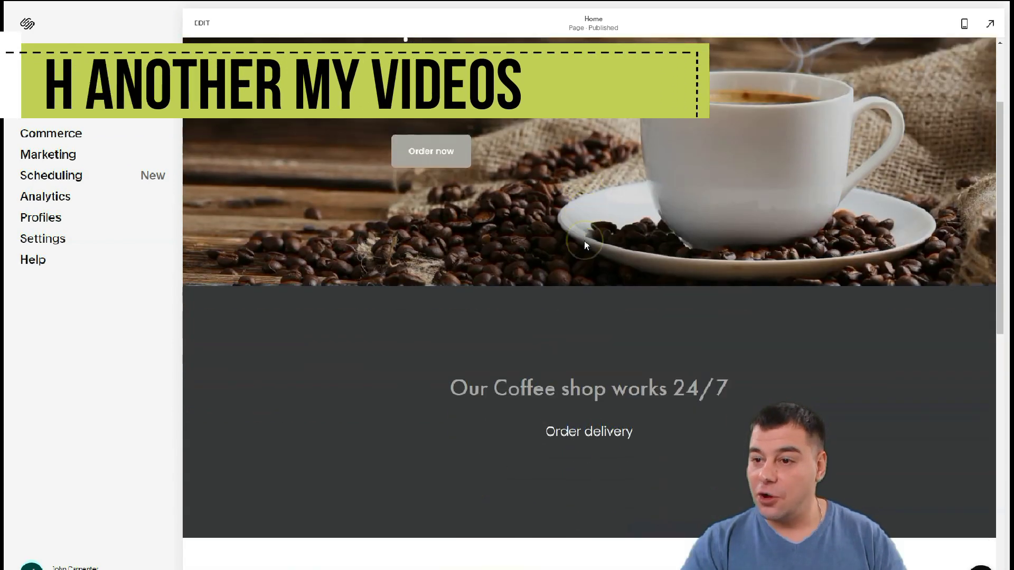
scroll(584, 245, down, 10)
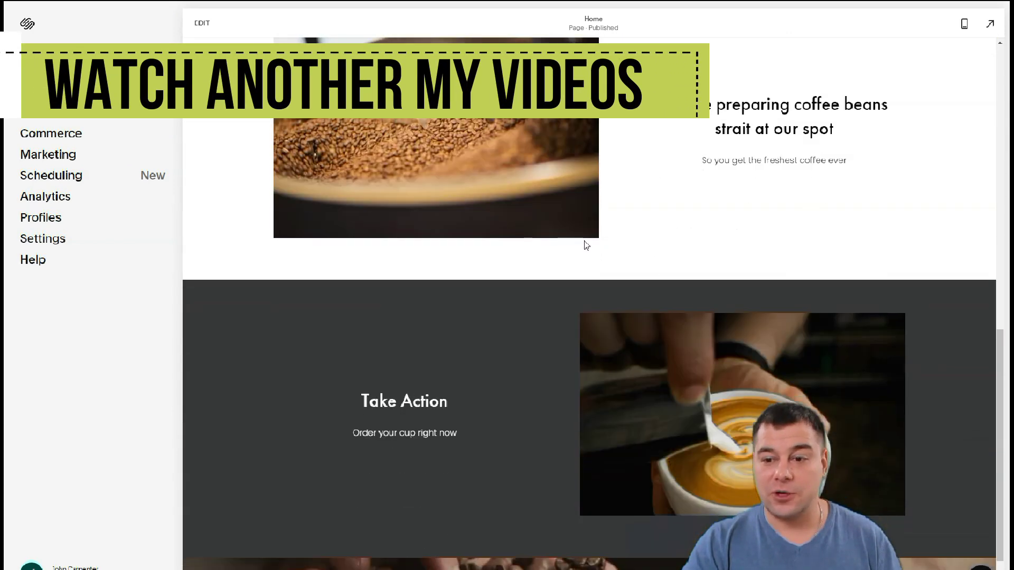
scroll(584, 241, down, 1)
scroll(583, 241, up, 13)
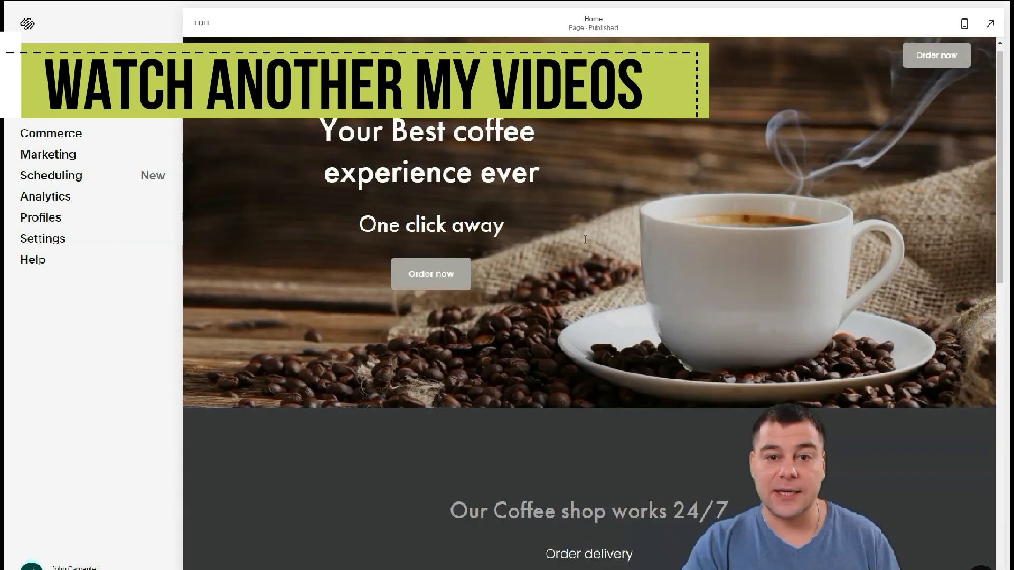